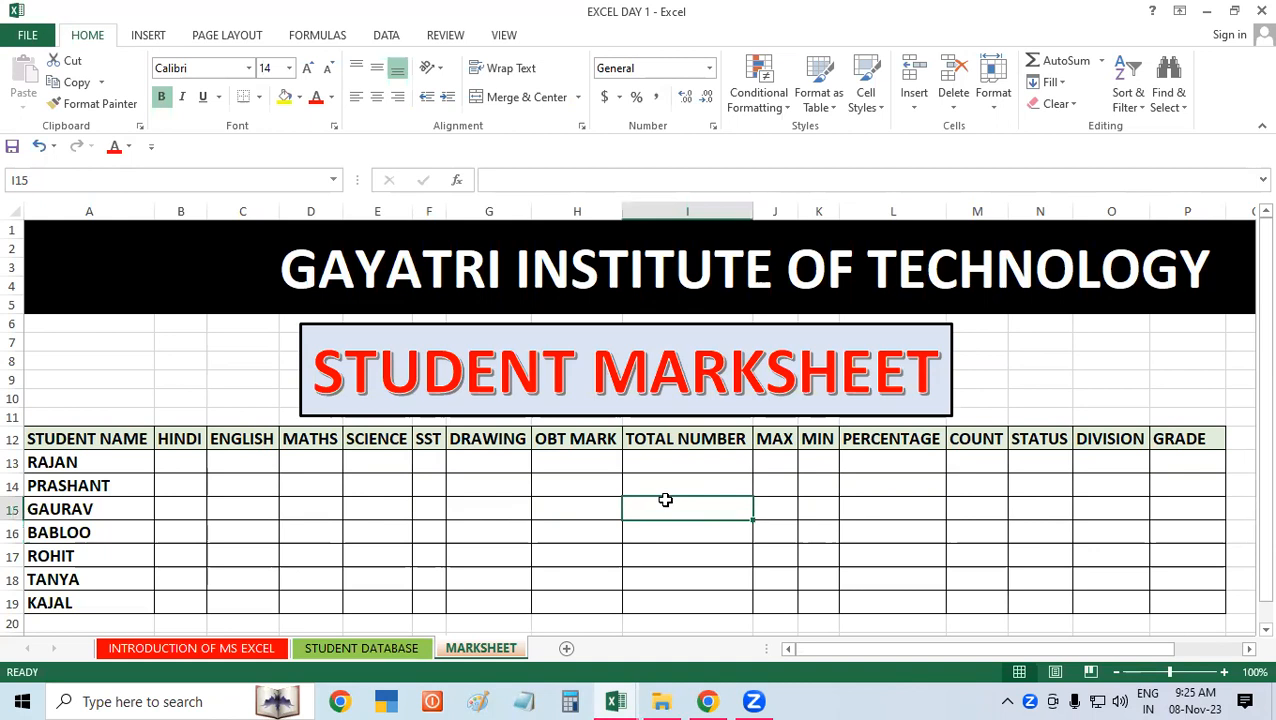
Step: Look over the marksheet's subject headings from HINDI to DRAWING and the empty result columns beside them
{"action": "left_click", "coordinate": [398, 500]}
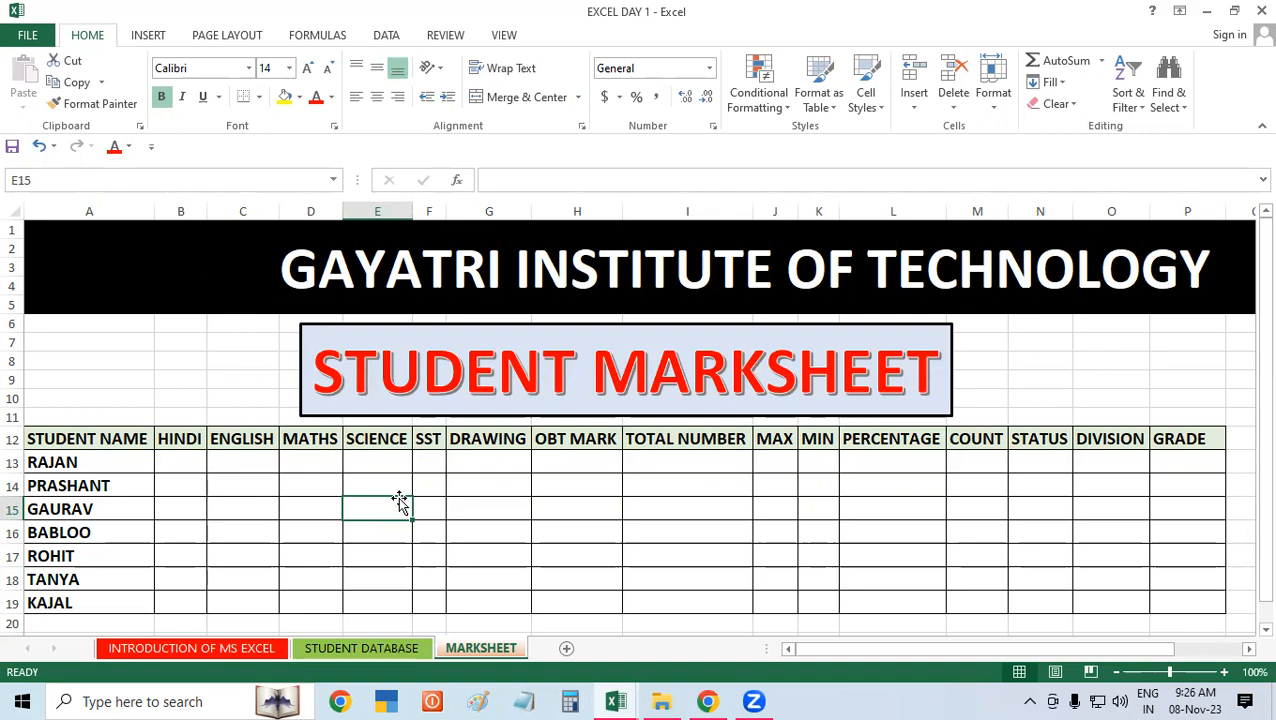
{"action": "left_click", "coordinate": [201, 461]}
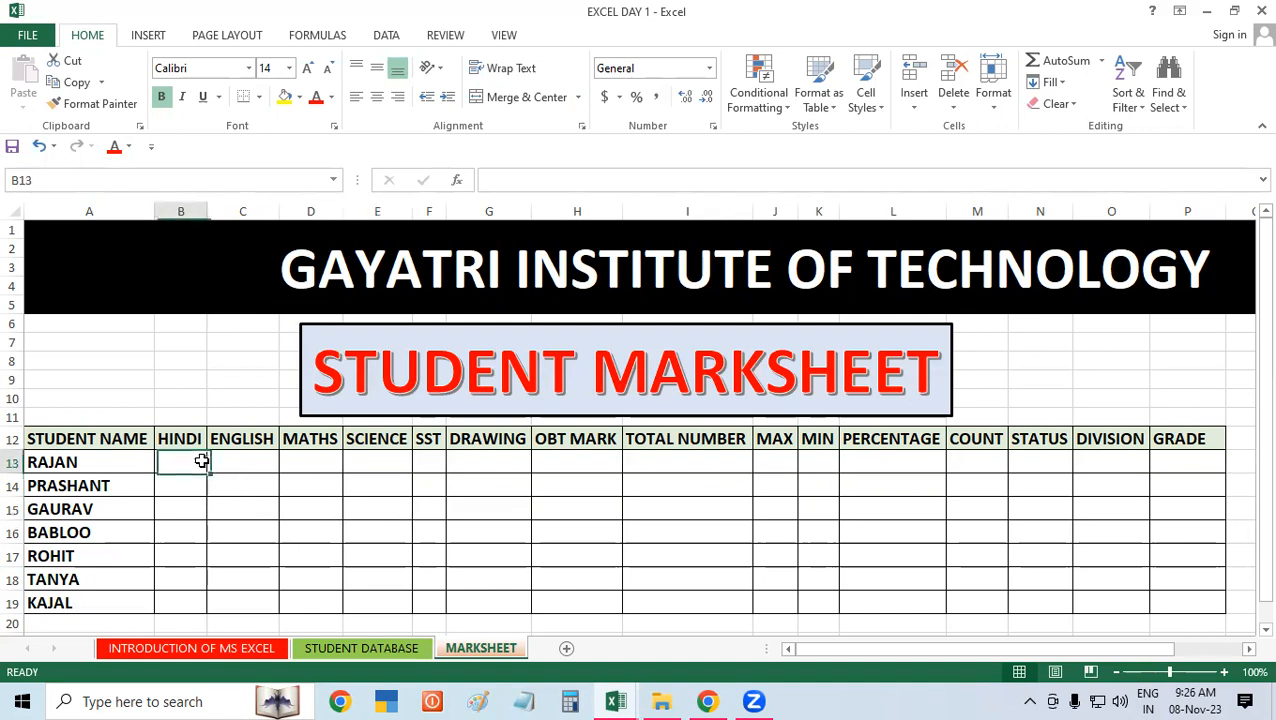
{"action": "left_click", "coordinate": [230, 463]}
{"action": "left_click", "coordinate": [375, 479]}
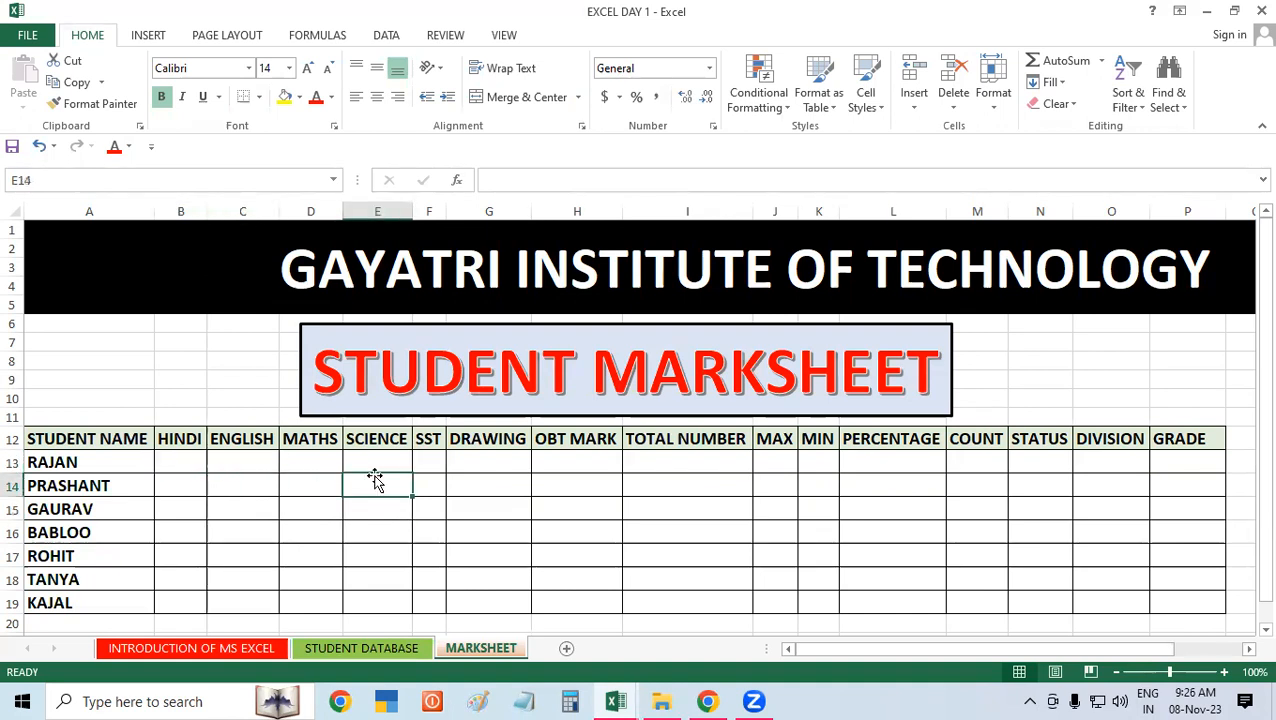
{"action": "left_click", "coordinate": [186, 438]}
{"action": "left_click", "coordinate": [250, 445]}
{"action": "left_click", "coordinate": [300, 445]}
{"action": "left_click", "coordinate": [420, 446]}
{"action": "left_click", "coordinate": [477, 480]}
{"action": "left_click_drag", "start_coordinate": [188, 440], "coordinate": [382, 497]}
{"action": "left_click", "coordinate": [575, 487]}
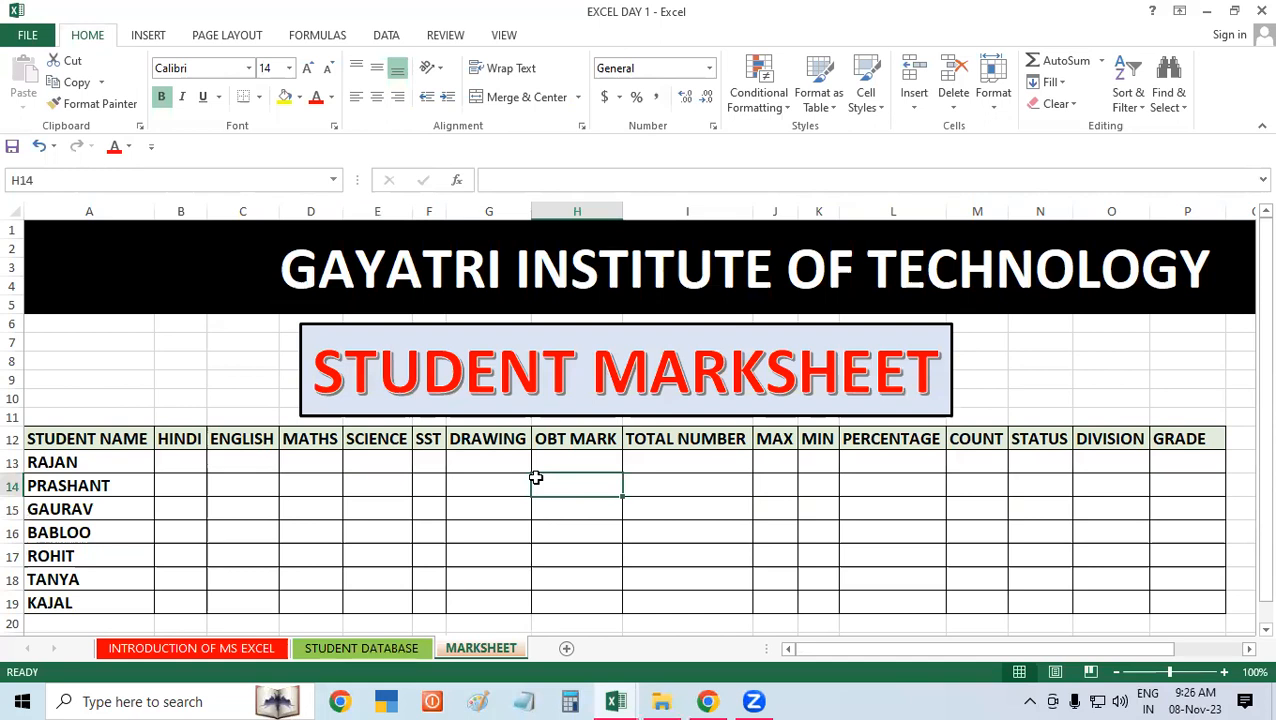
{"action": "left_click", "coordinate": [650, 512]}
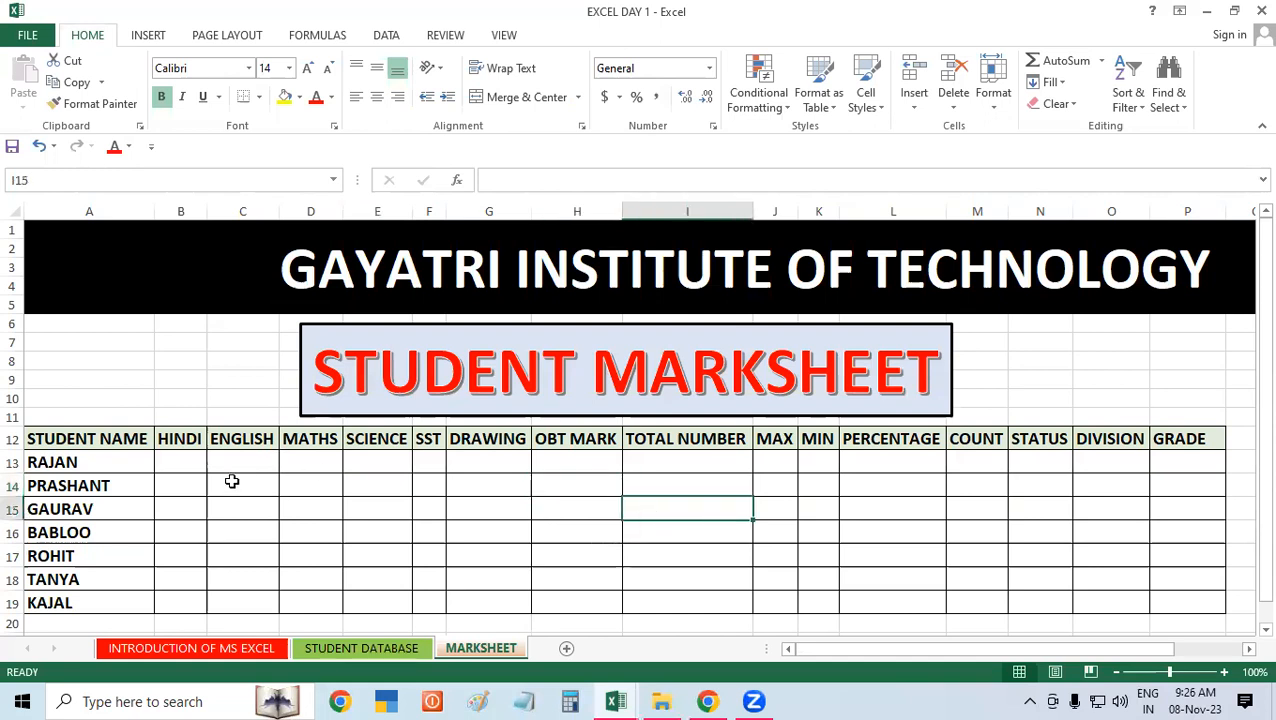
Step: Examine the student name list and the empty subject marks range B13:G19
{"action": "left_click_drag", "start_coordinate": [89, 465], "coordinate": [90, 600]}
{"action": "left_click", "coordinate": [397, 567]}
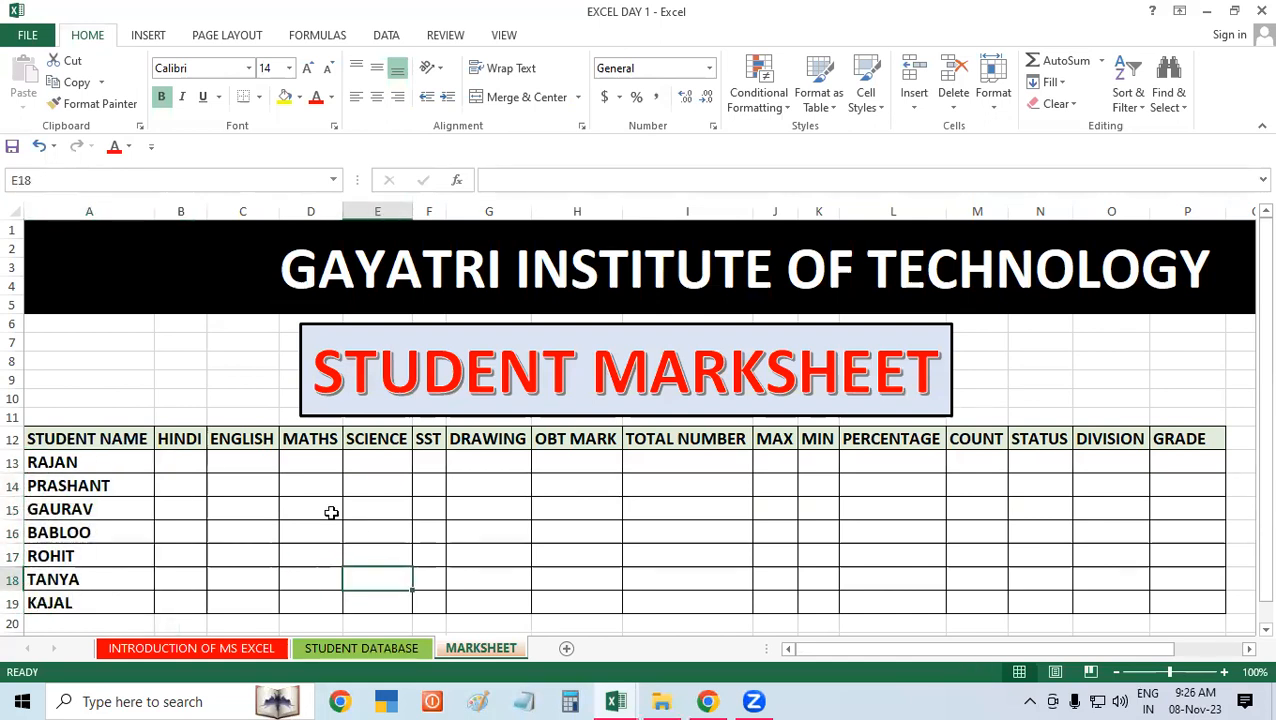
{"action": "left_click", "coordinate": [194, 458]}
{"action": "left_click", "coordinate": [296, 466]}
{"action": "left_click", "coordinate": [438, 469]}
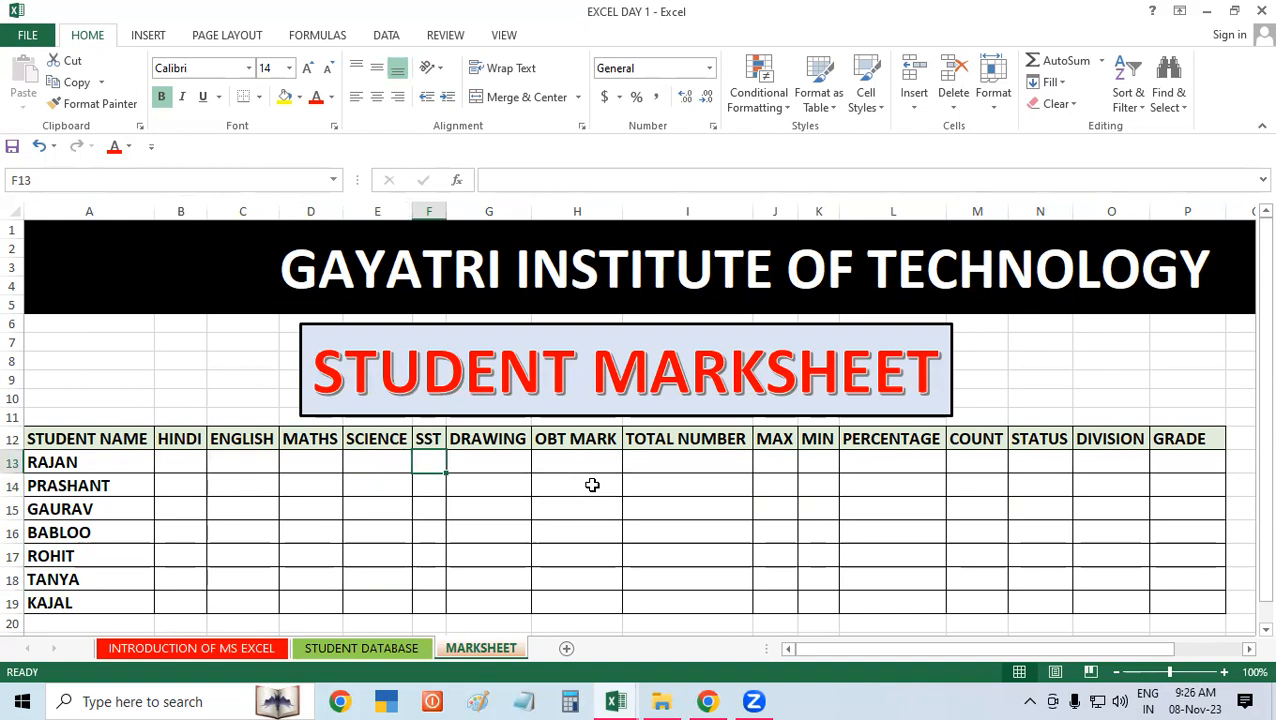
{"action": "left_click", "coordinate": [664, 506]}
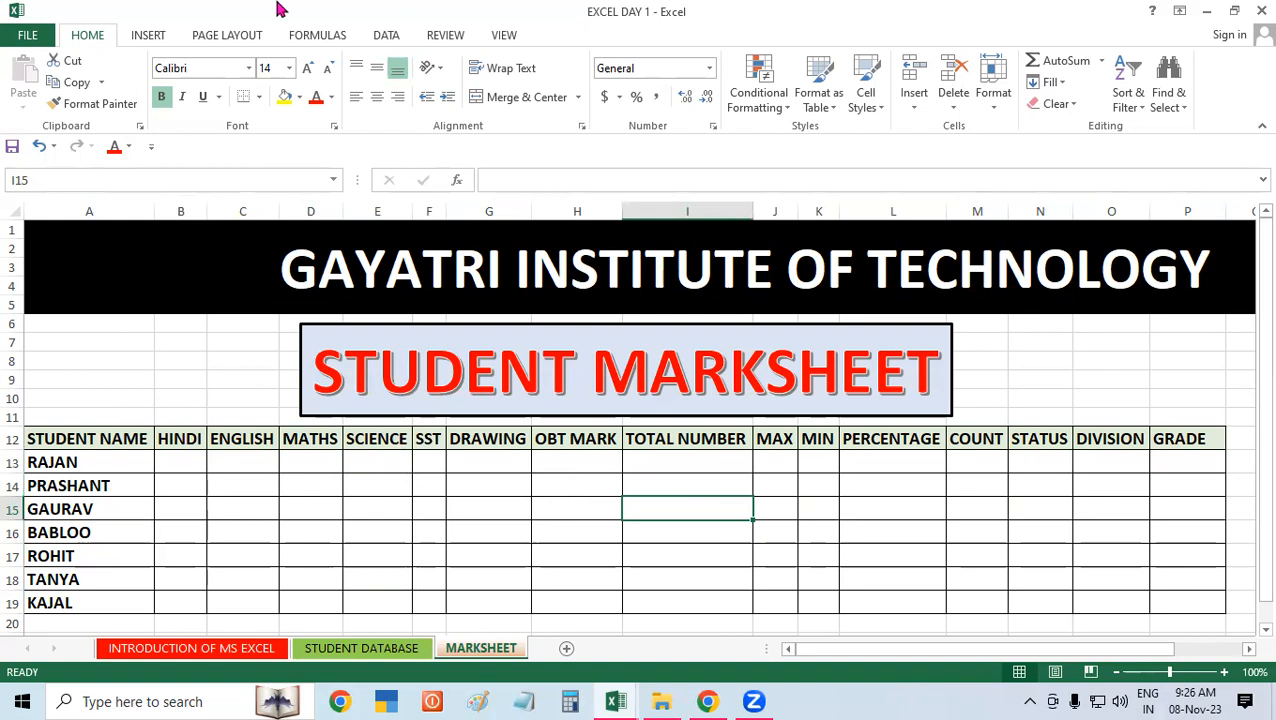
{"action": "left_click_drag", "start_coordinate": [120, 457], "coordinate": [112, 590]}
{"action": "left_click_drag", "start_coordinate": [177, 457], "coordinate": [524, 604]}
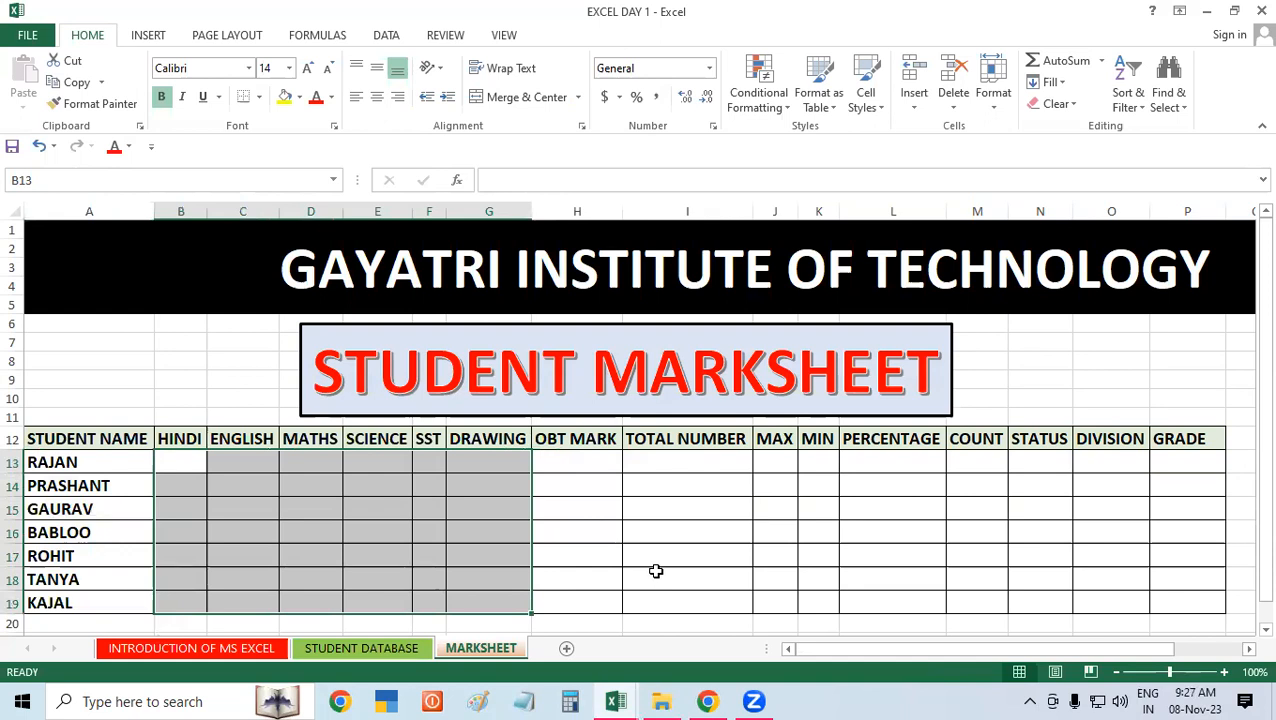
{"action": "left_click", "coordinate": [655, 571]}
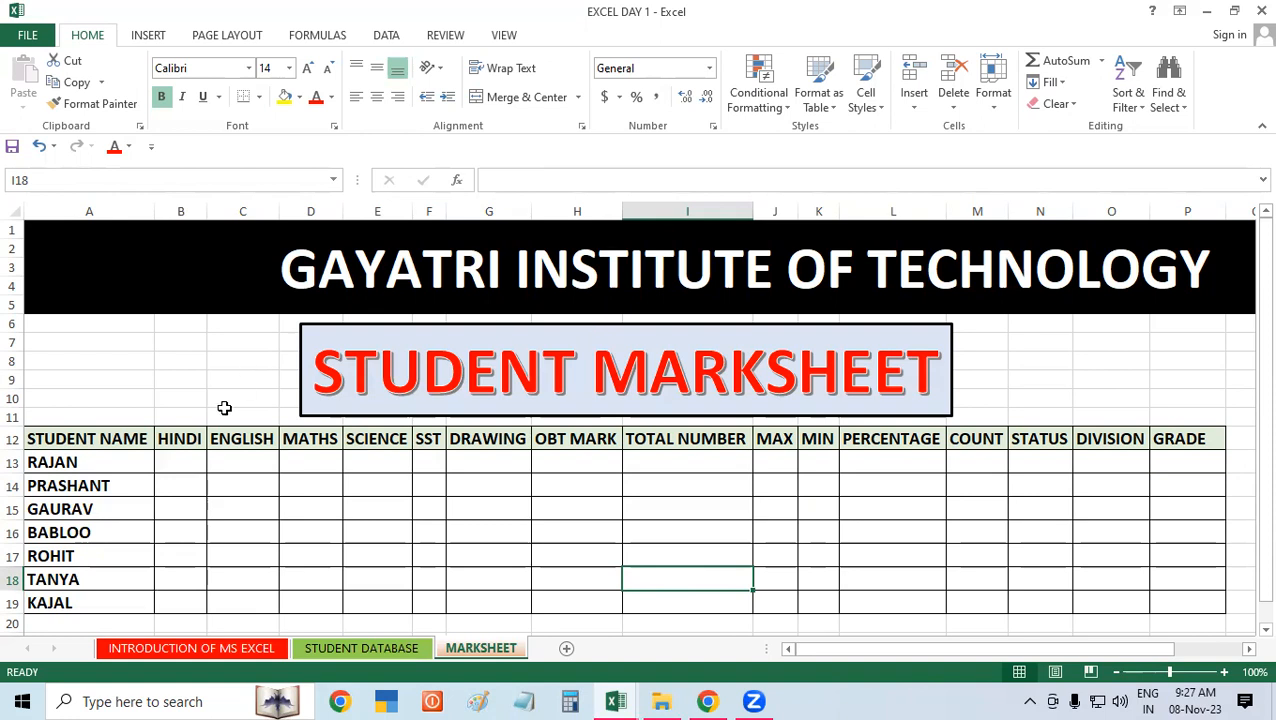
{"action": "left_click", "coordinate": [185, 457]}
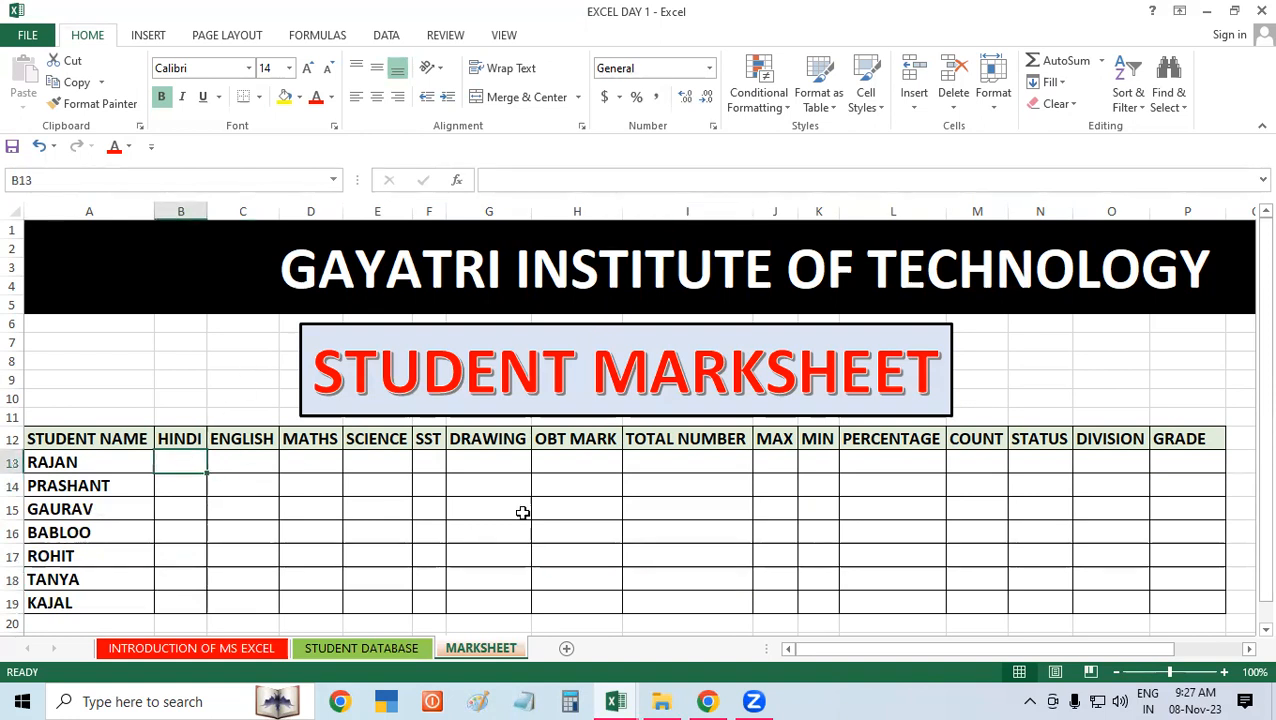
{"action": "left_click", "coordinate": [493, 462]}
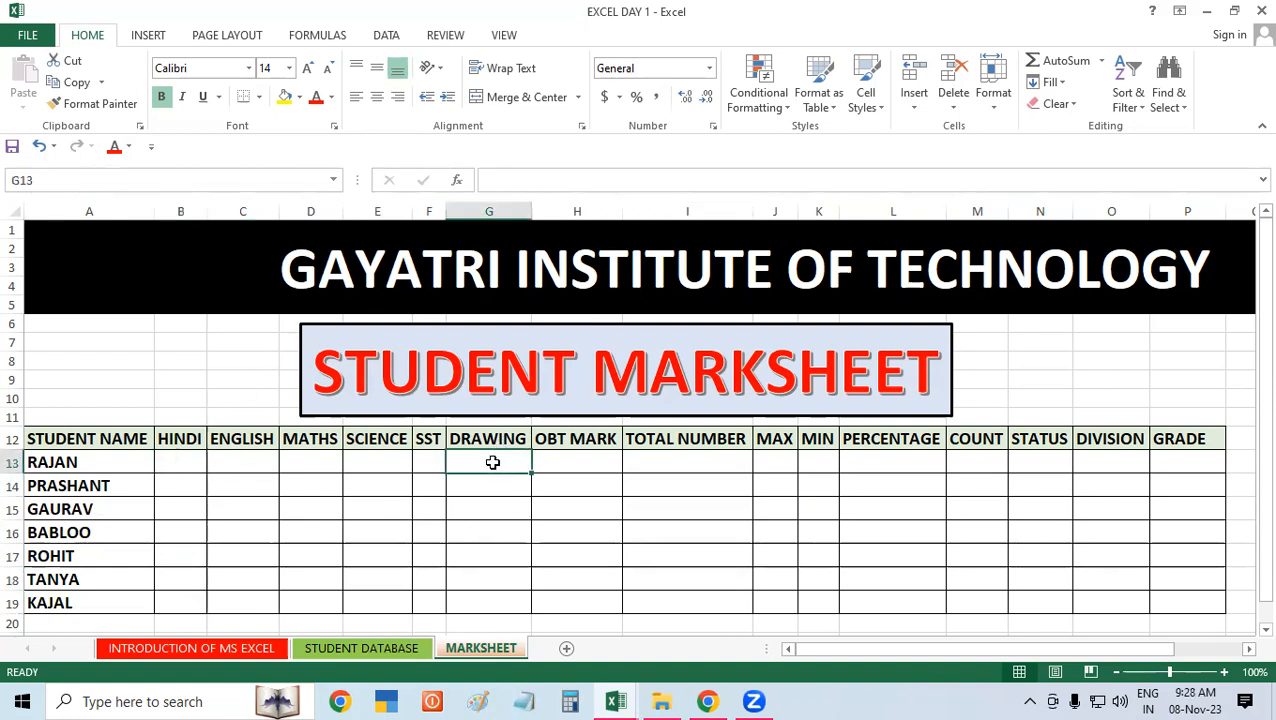
Step: Enter =RANDBETWEEN(34,80) in B13 and fill it across all students and subjects through G19
{"action": "left_click", "coordinate": [192, 459]}
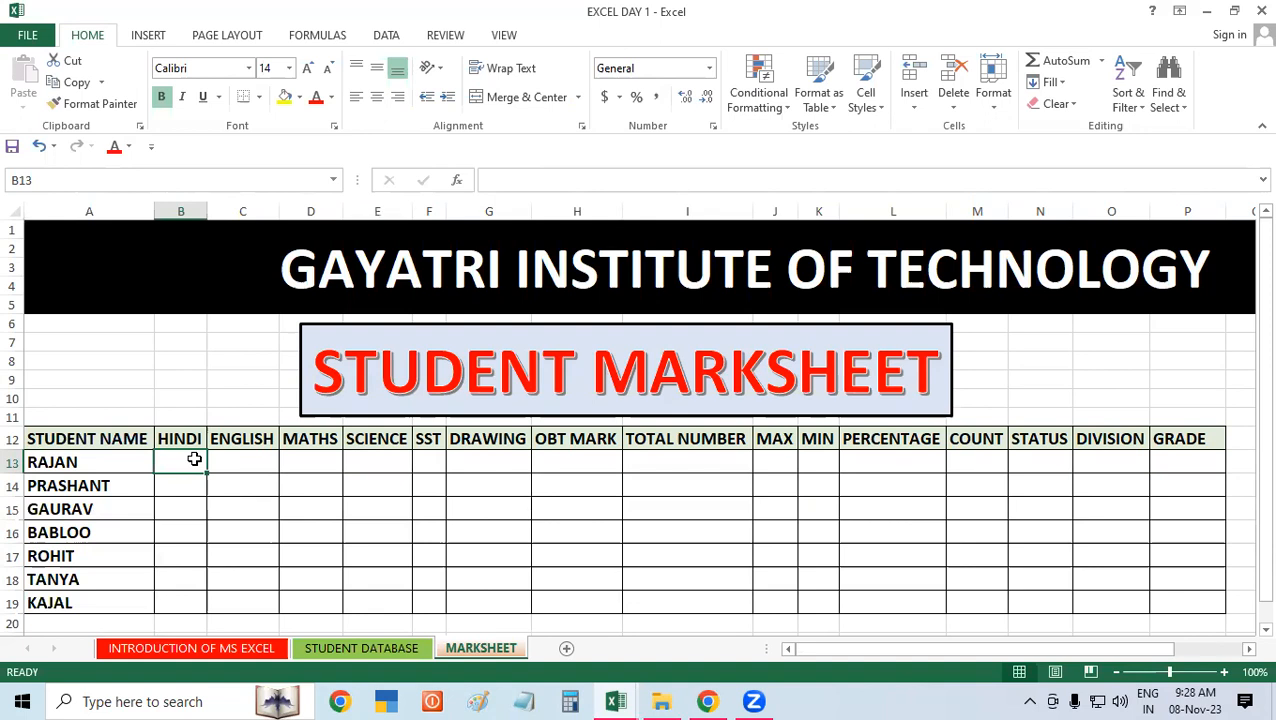
{"action": "type", "text": "="}
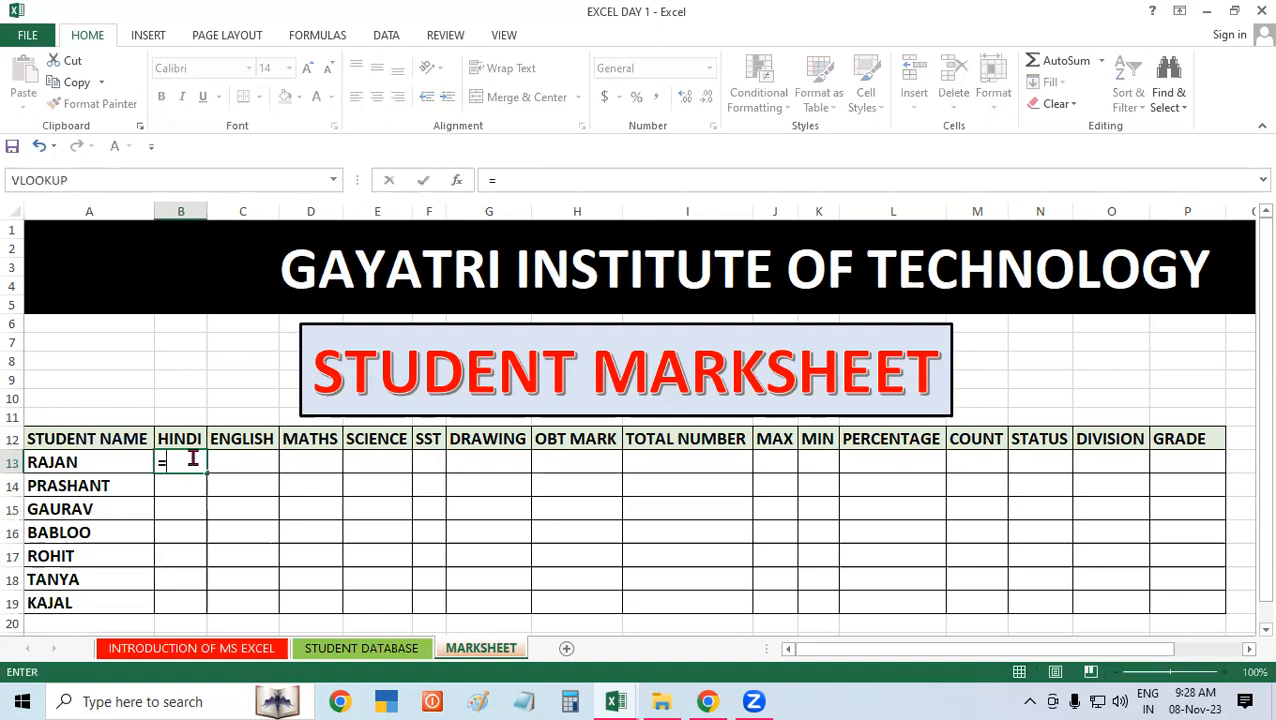
{"action": "type", "text": "RANDBET"}
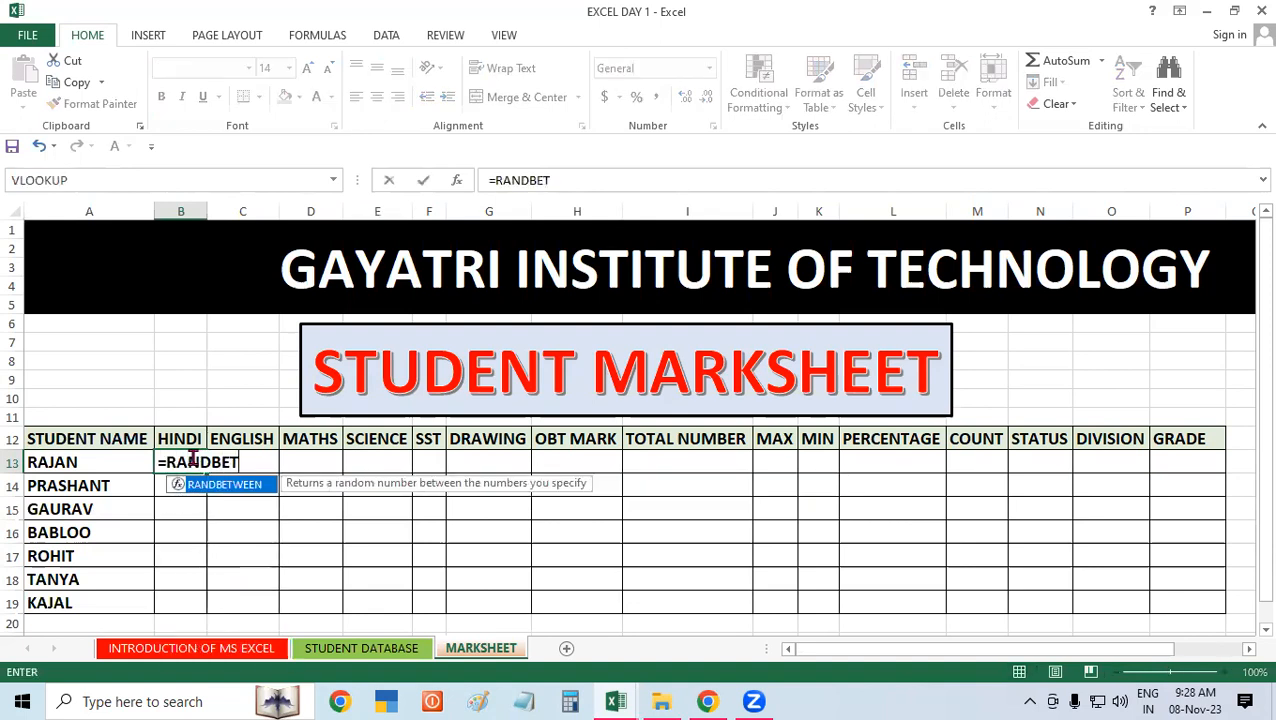
{"action": "key", "text": "Tab"}
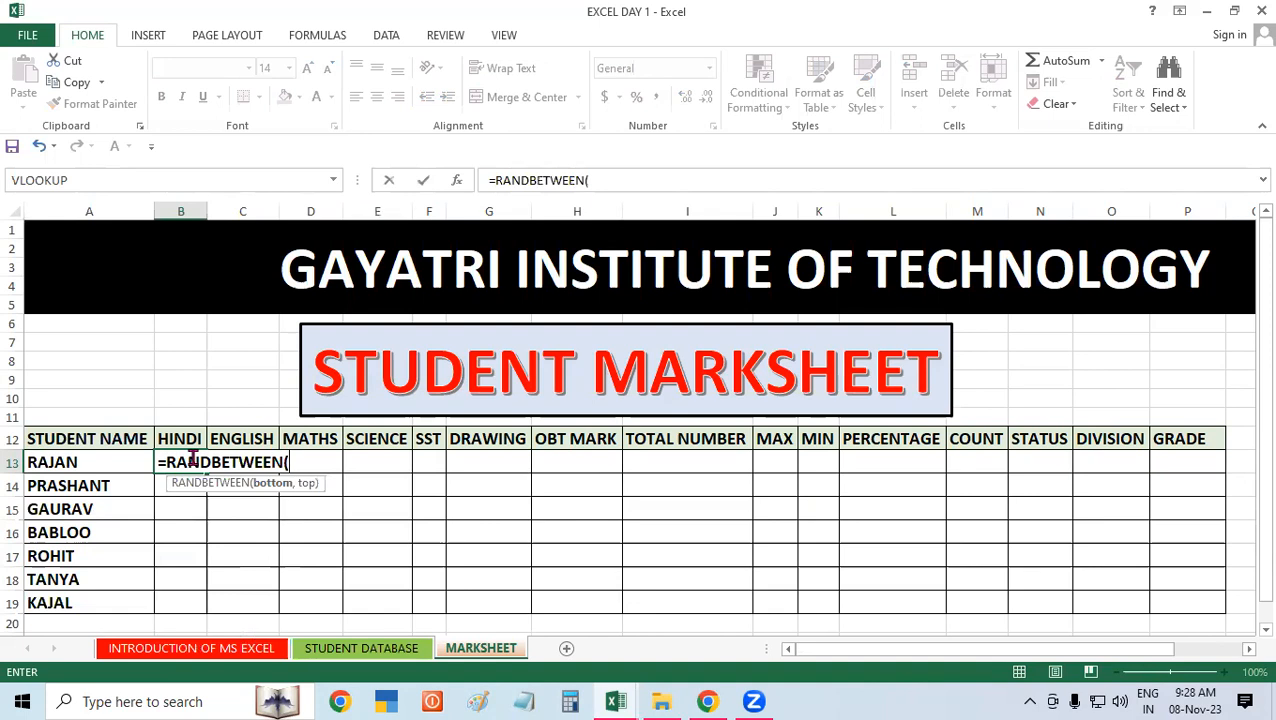
{"action": "type", "text": "34,80"}
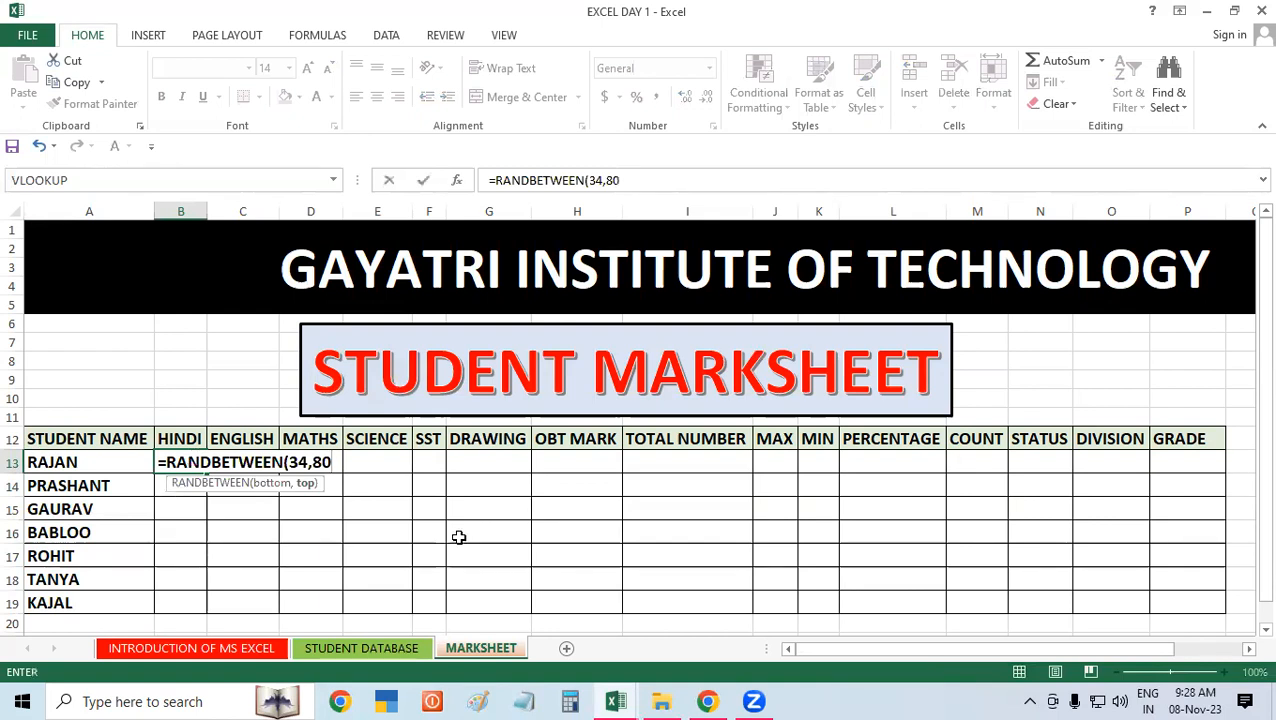
{"action": "type", "text": ")"}
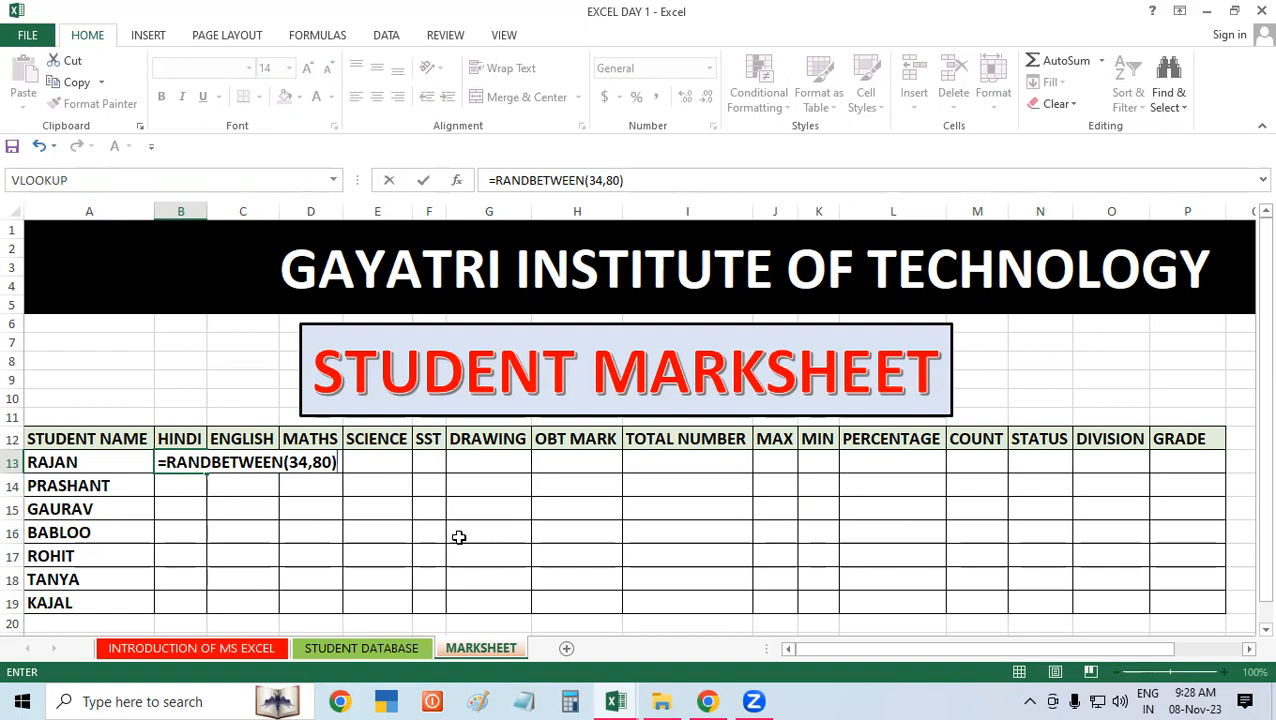
{"action": "key", "text": "Return"}
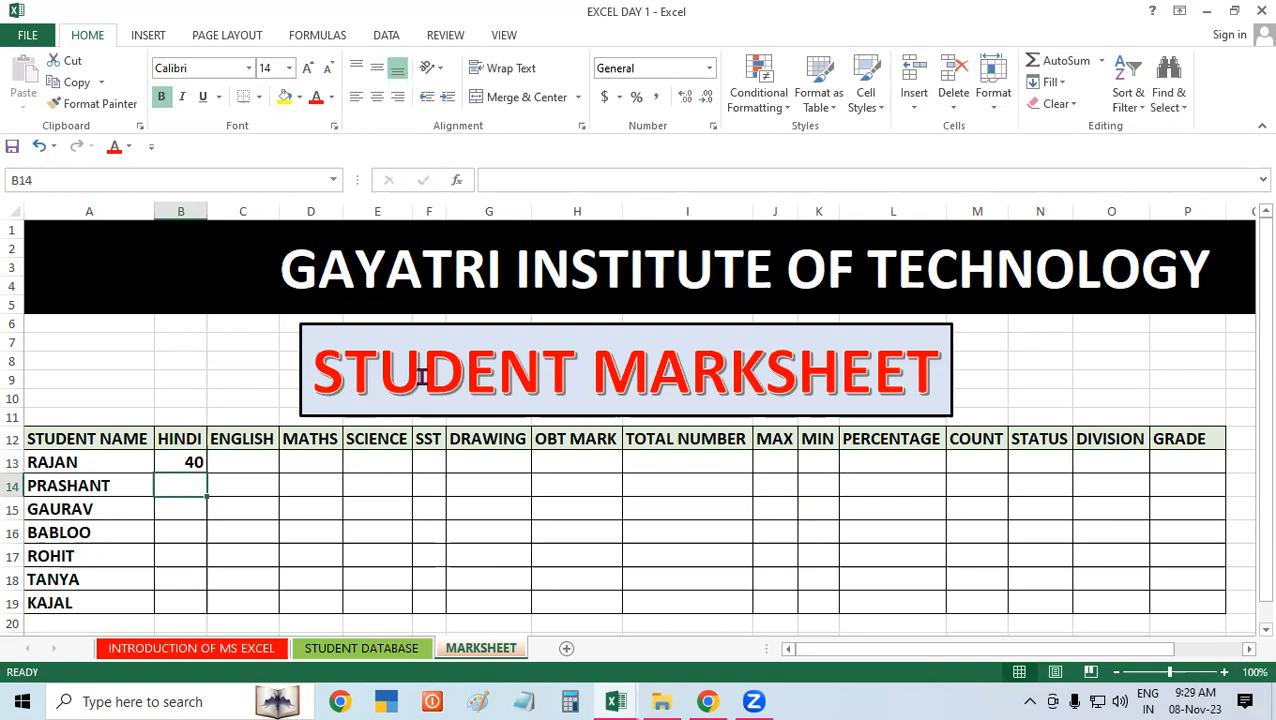
{"action": "left_click", "coordinate": [184, 463]}
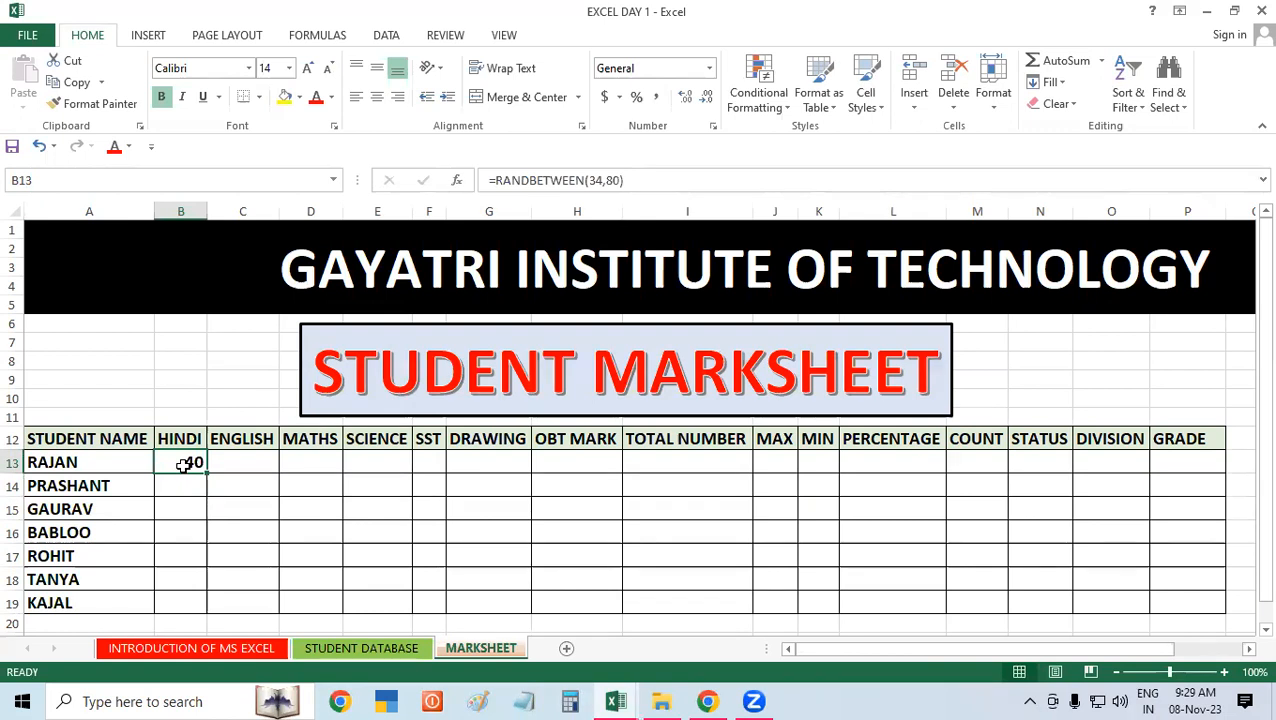
{"action": "left_click_drag", "start_coordinate": [206, 473], "coordinate": [520, 606]}
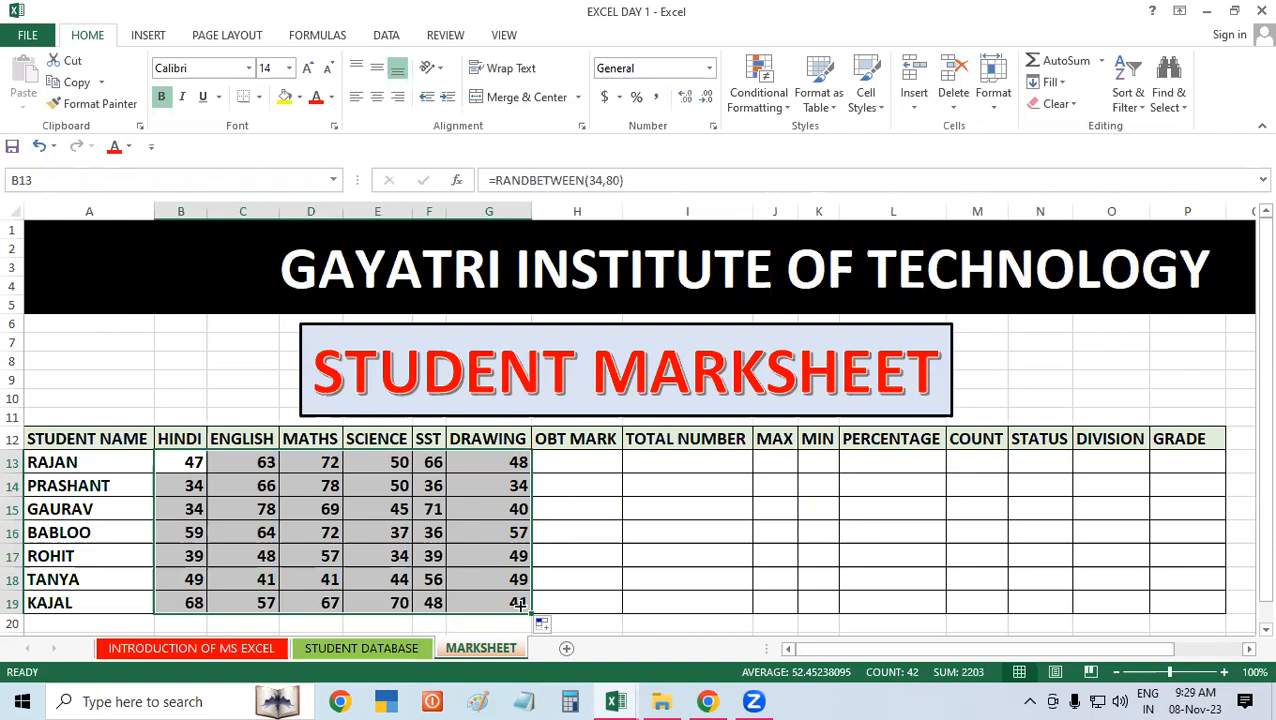
Step: Check how the random marks in B13:G19 recalculate by repeatedly editing and leaving empty result cells
{"action": "left_click", "coordinate": [600, 504]}
{"action": "double_click", "coordinate": [688, 504]}
{"action": "left_click", "coordinate": [705, 477]}
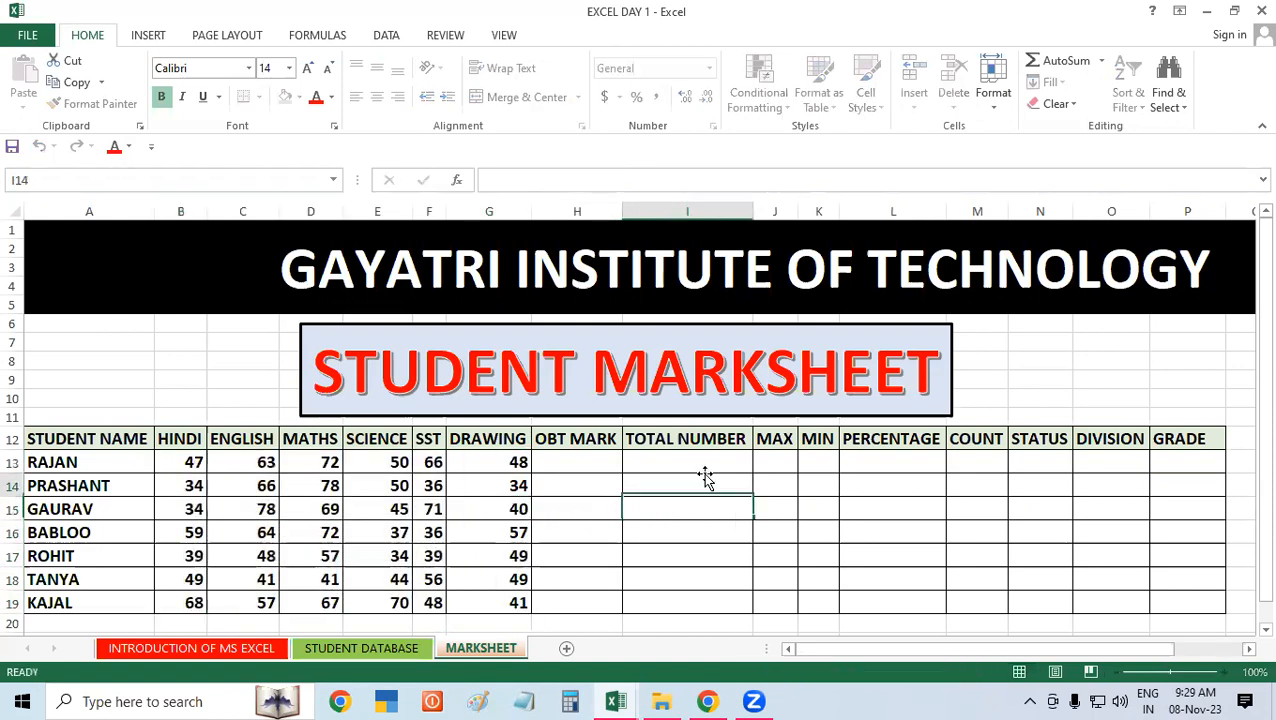
{"action": "double_click", "coordinate": [684, 504]}
{"action": "left_click", "coordinate": [908, 513]}
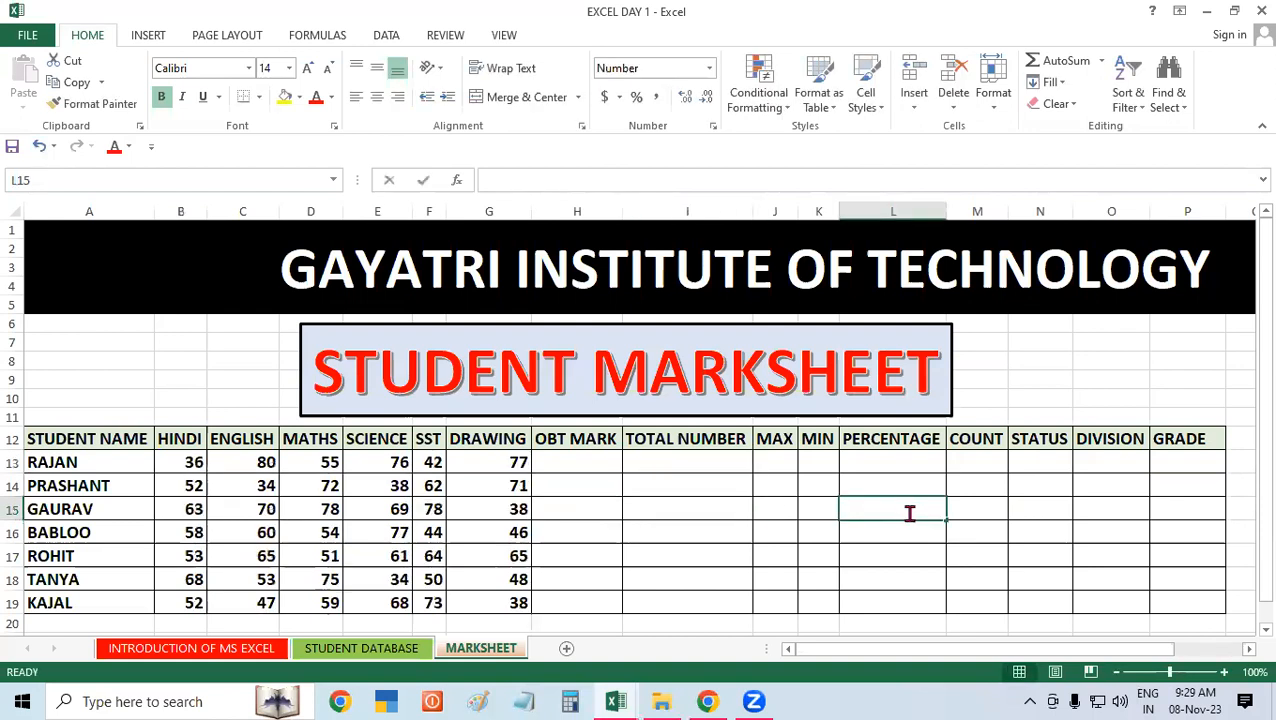
{"action": "double_click", "coordinate": [658, 513]}
{"action": "left_click", "coordinate": [658, 536]}
{"action": "double_click", "coordinate": [658, 536]}
{"action": "left_click", "coordinate": [699, 481]}
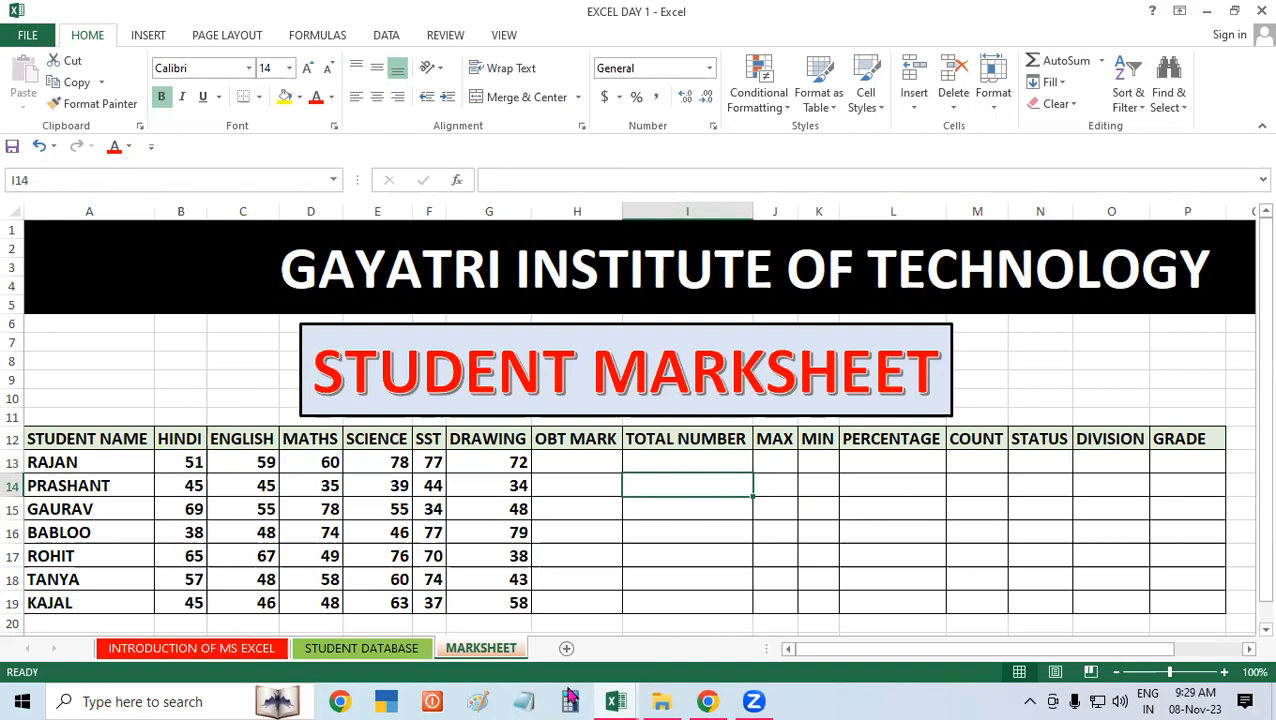
{"action": "key", "text": "Up"}
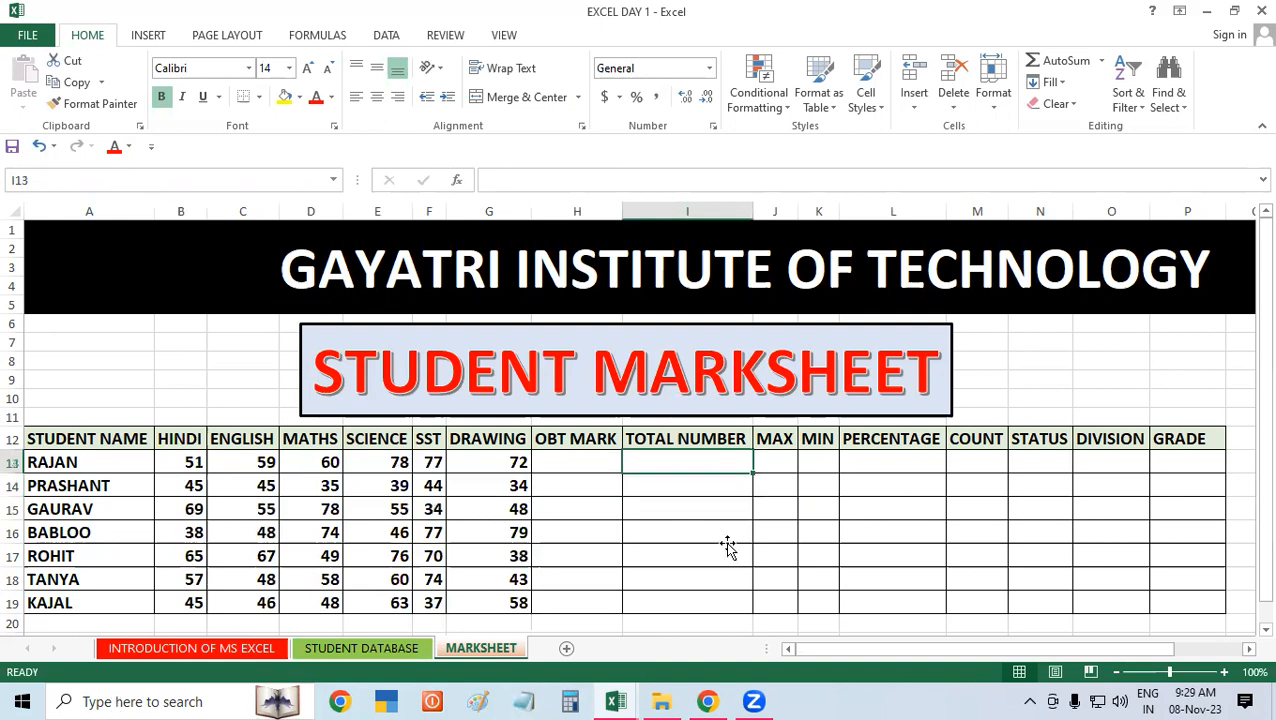
{"action": "left_click", "coordinate": [837, 494]}
{"action": "double_click", "coordinate": [773, 501]}
Step: Enter a trial letter R in the first TOTAL NUMBER cell, I13, and delete it again
{"action": "double_click", "coordinate": [639, 464]}
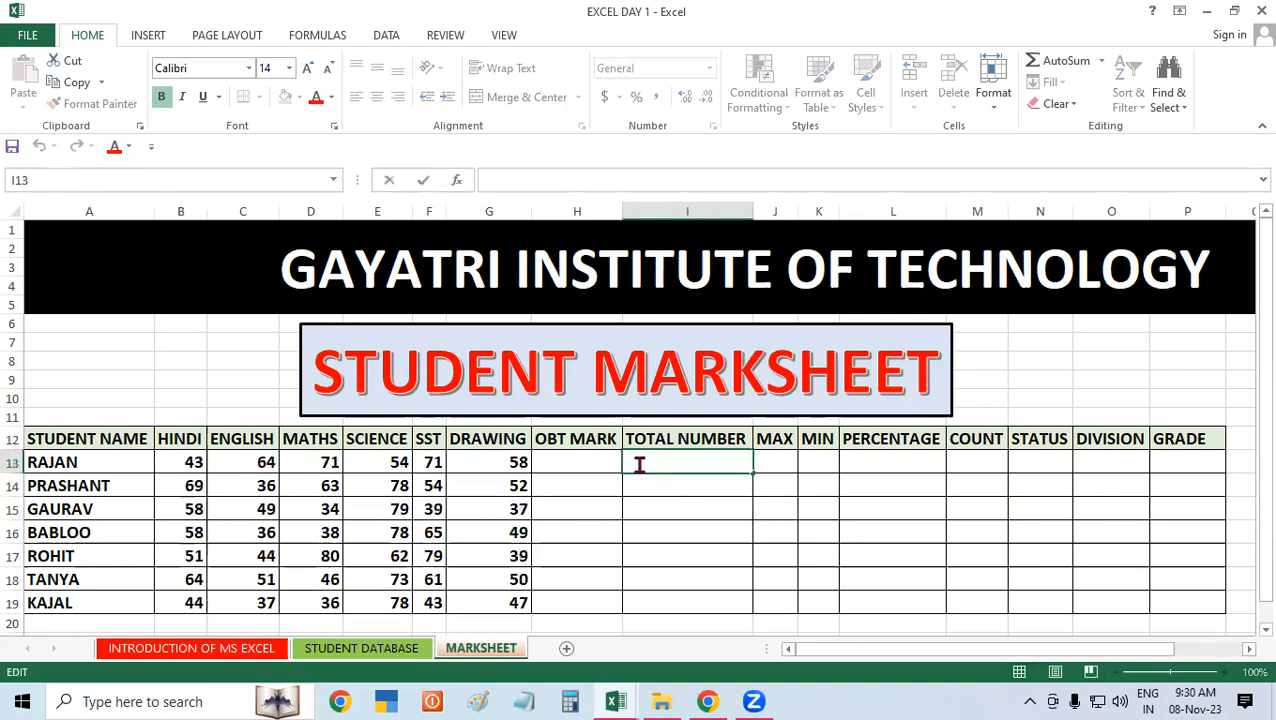
{"action": "type", "text": "R"}
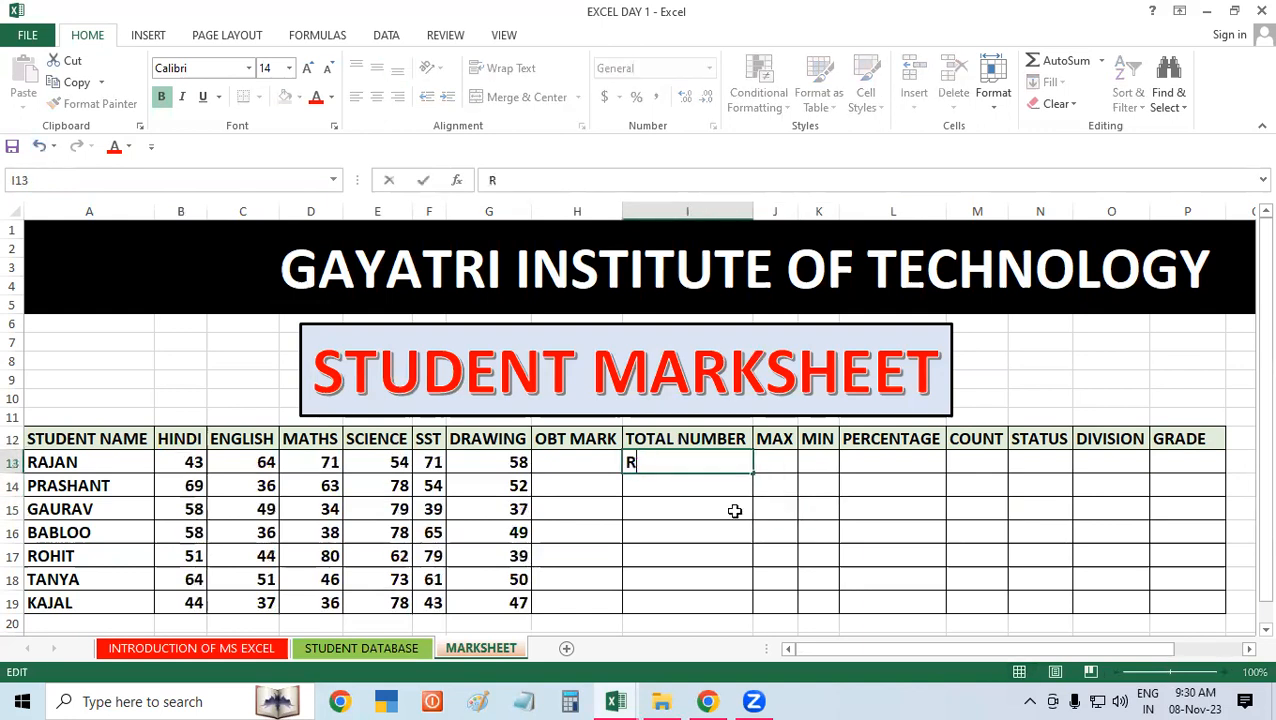
{"action": "left_click", "coordinate": [975, 523]}
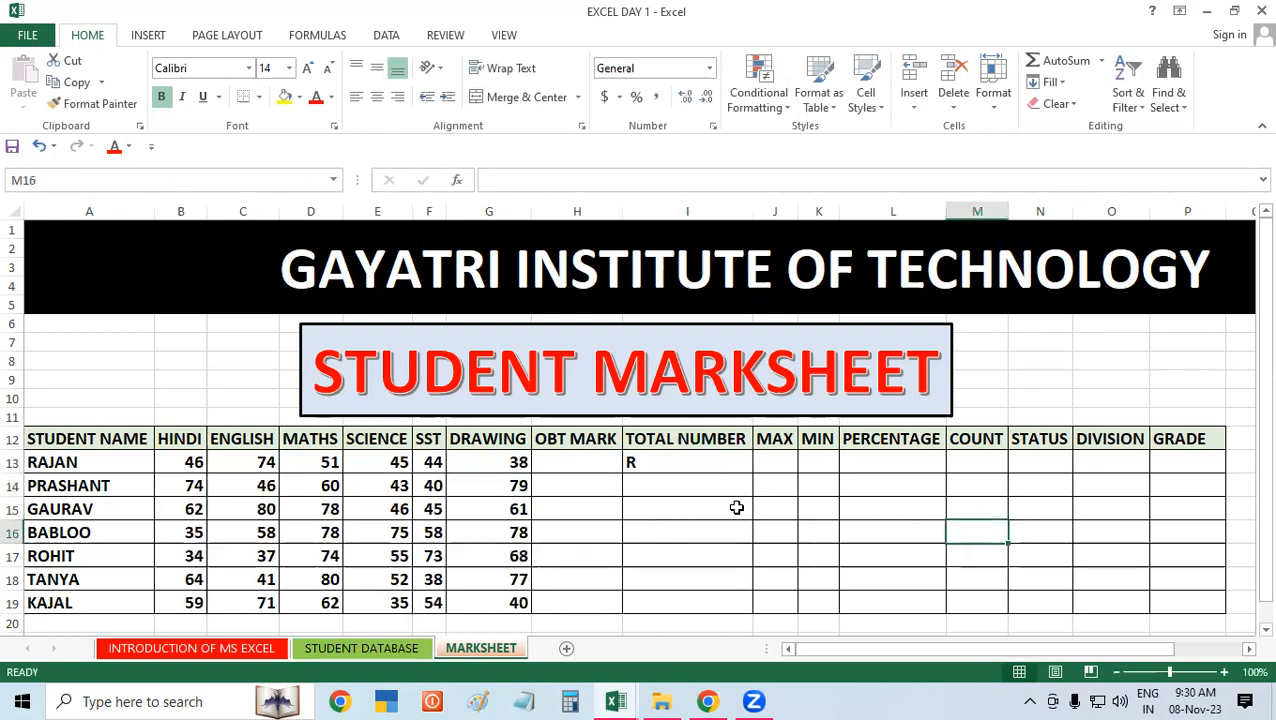
{"action": "left_click", "coordinate": [699, 466]}
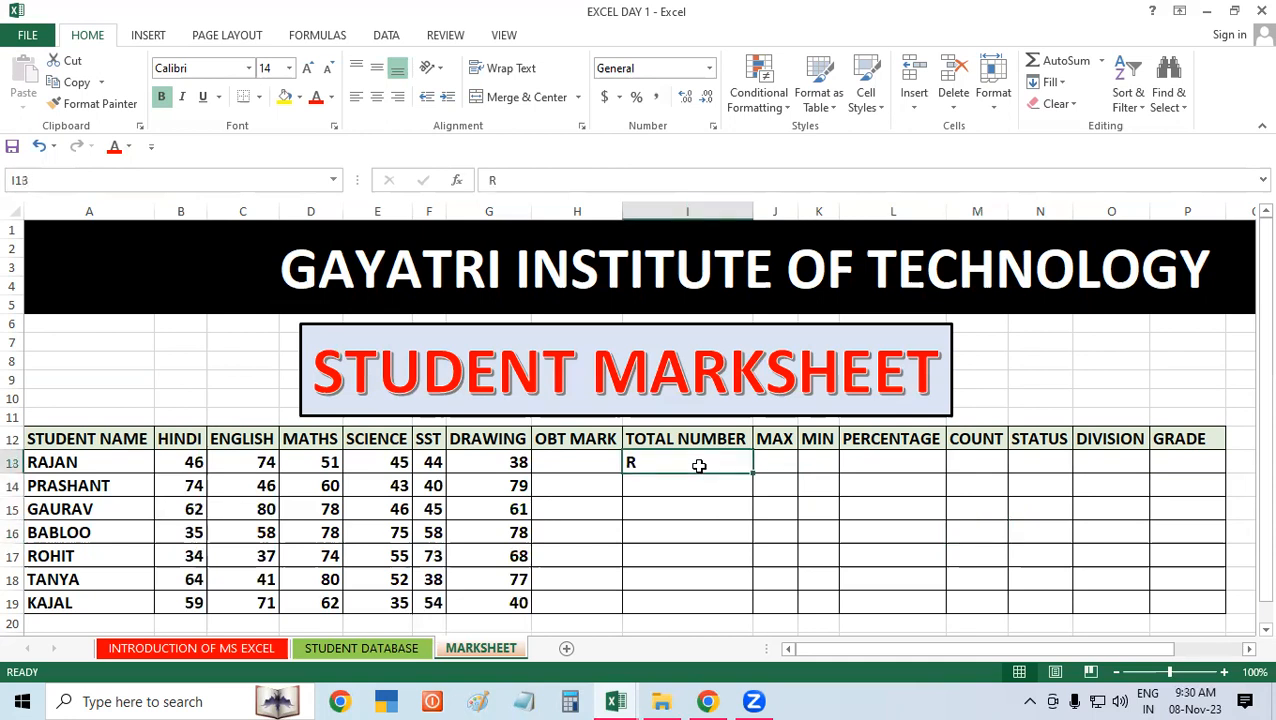
{"action": "key", "text": "Delete"}
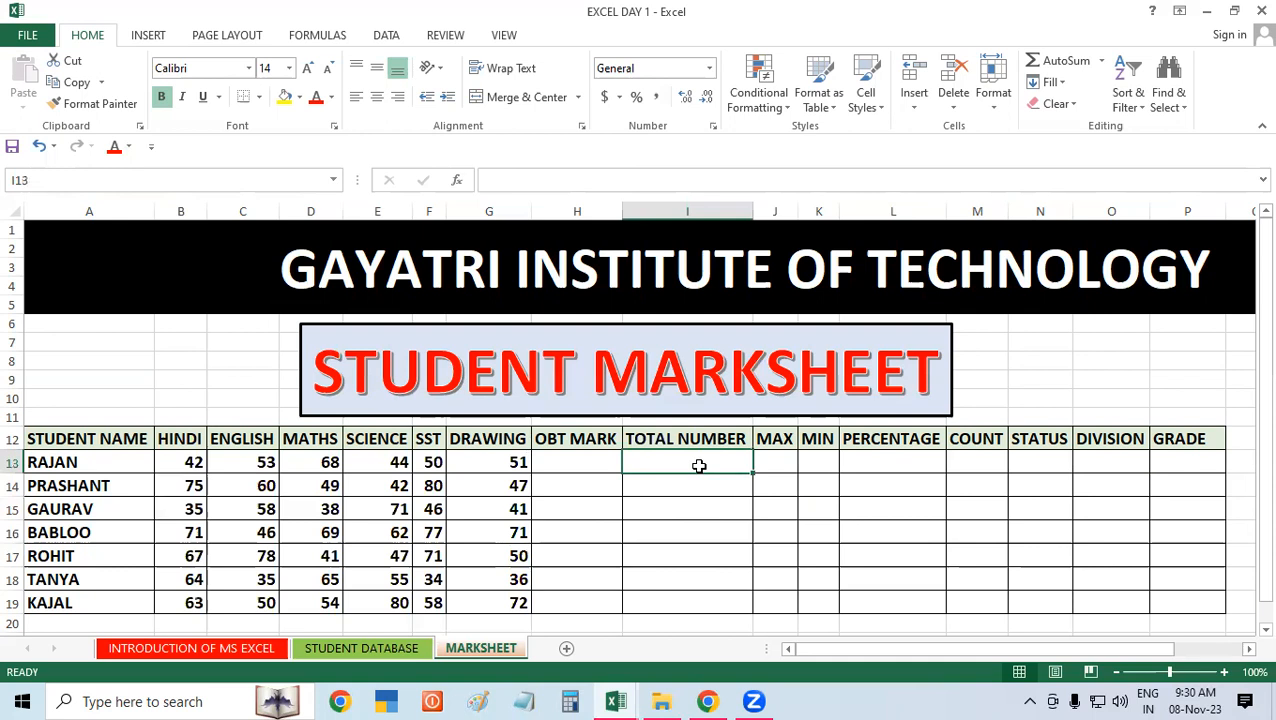
Step: Replace the RANDBETWEEN formulas in B13:G19 with their fixed results by copying the range and pasting it onto itself as Values
{"action": "left_click_drag", "start_coordinate": [186, 462], "coordinate": [507, 600]}
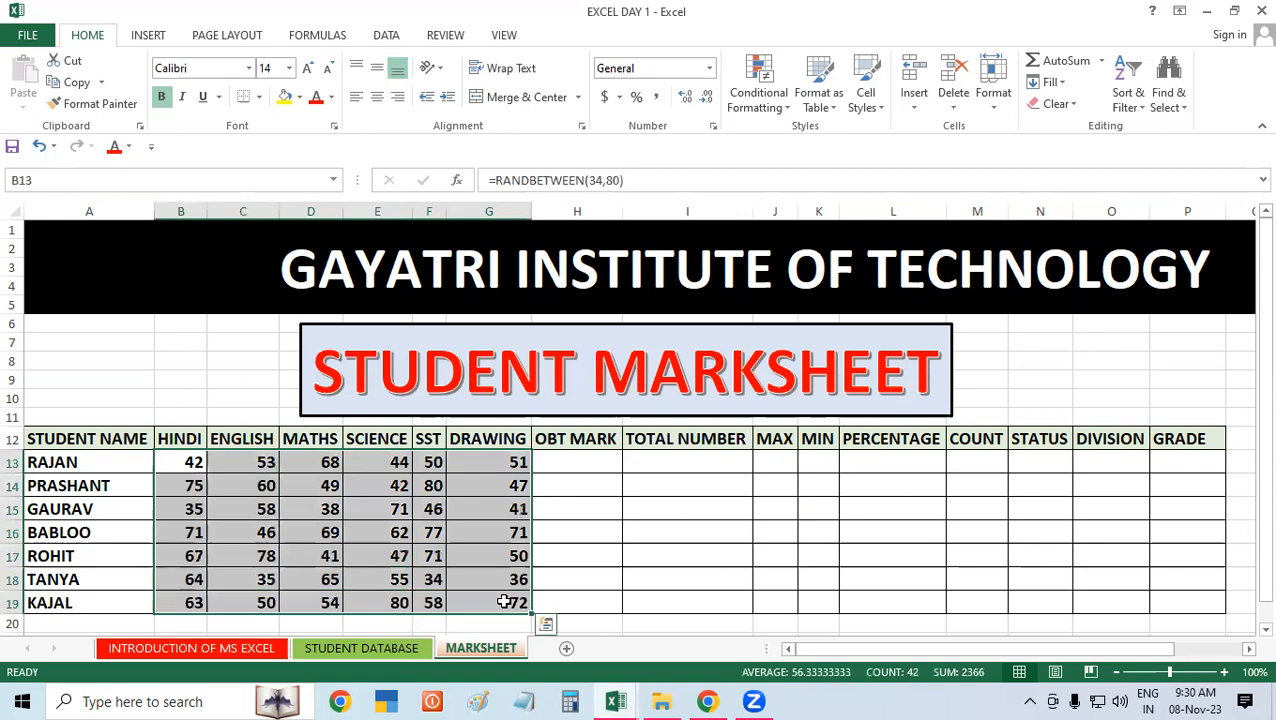
{"action": "right_click", "coordinate": [268, 502]}
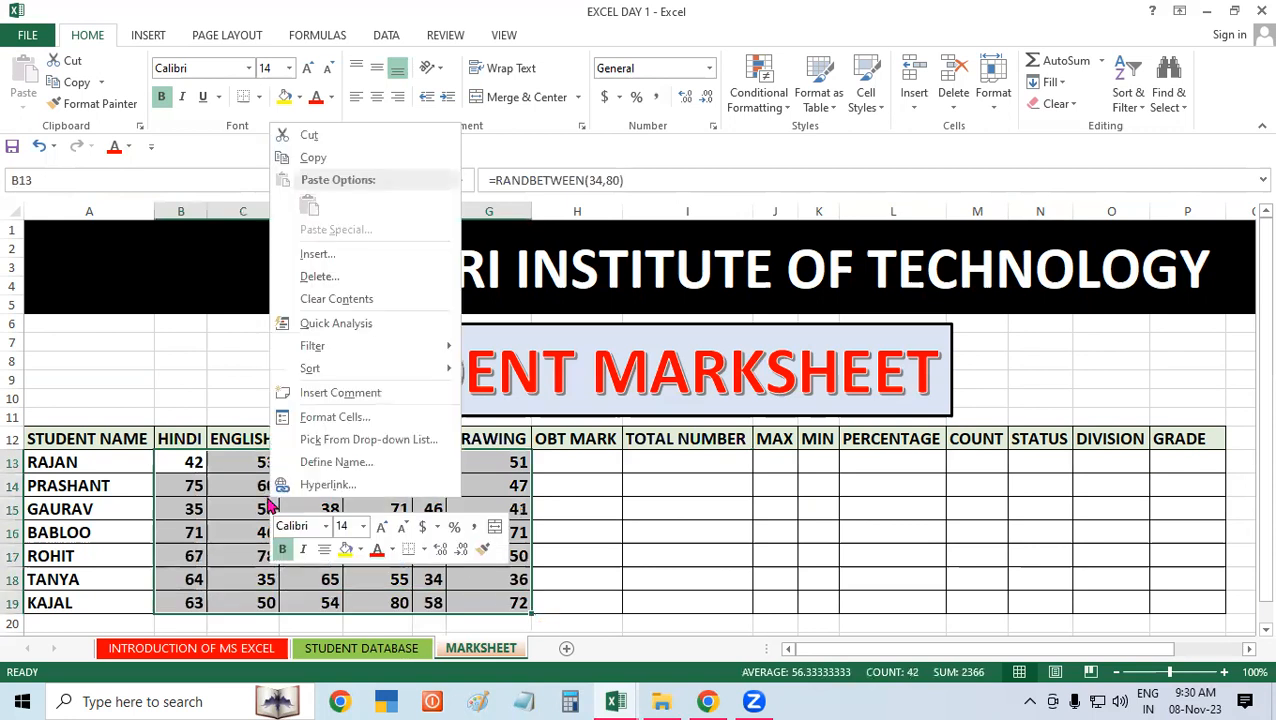
{"action": "left_click", "coordinate": [327, 158]}
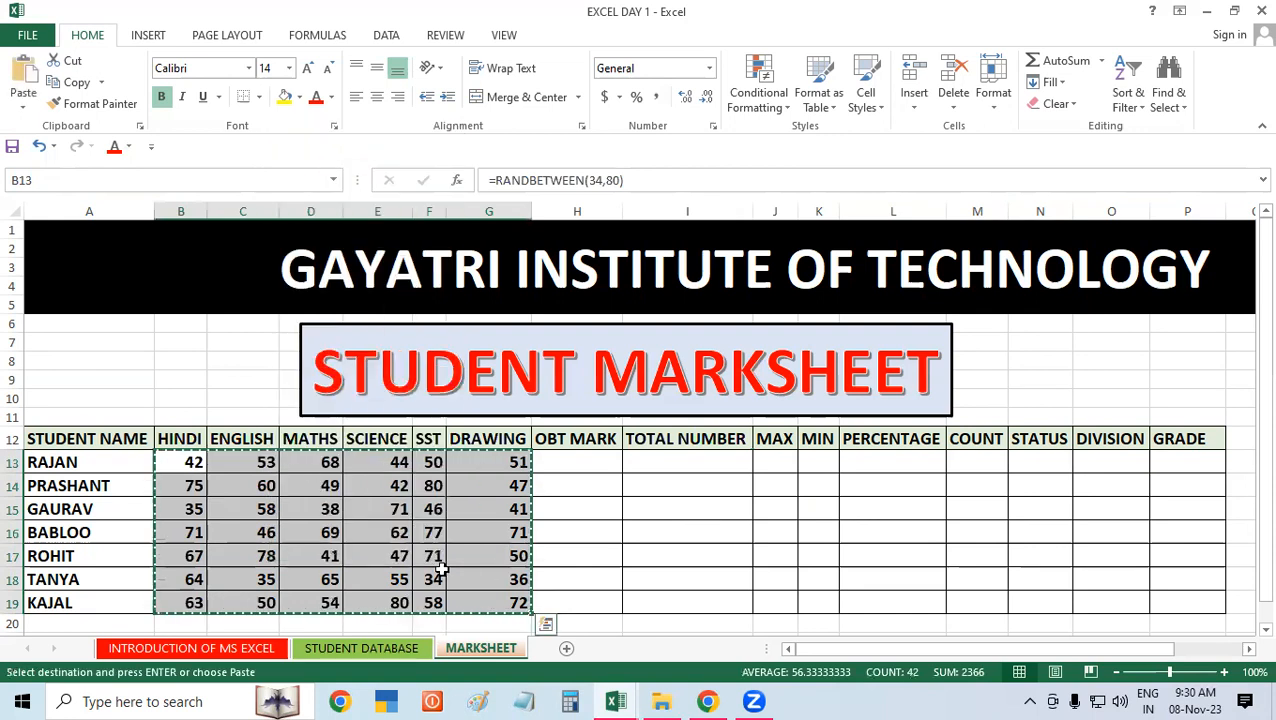
{"action": "right_click", "coordinate": [284, 520]}
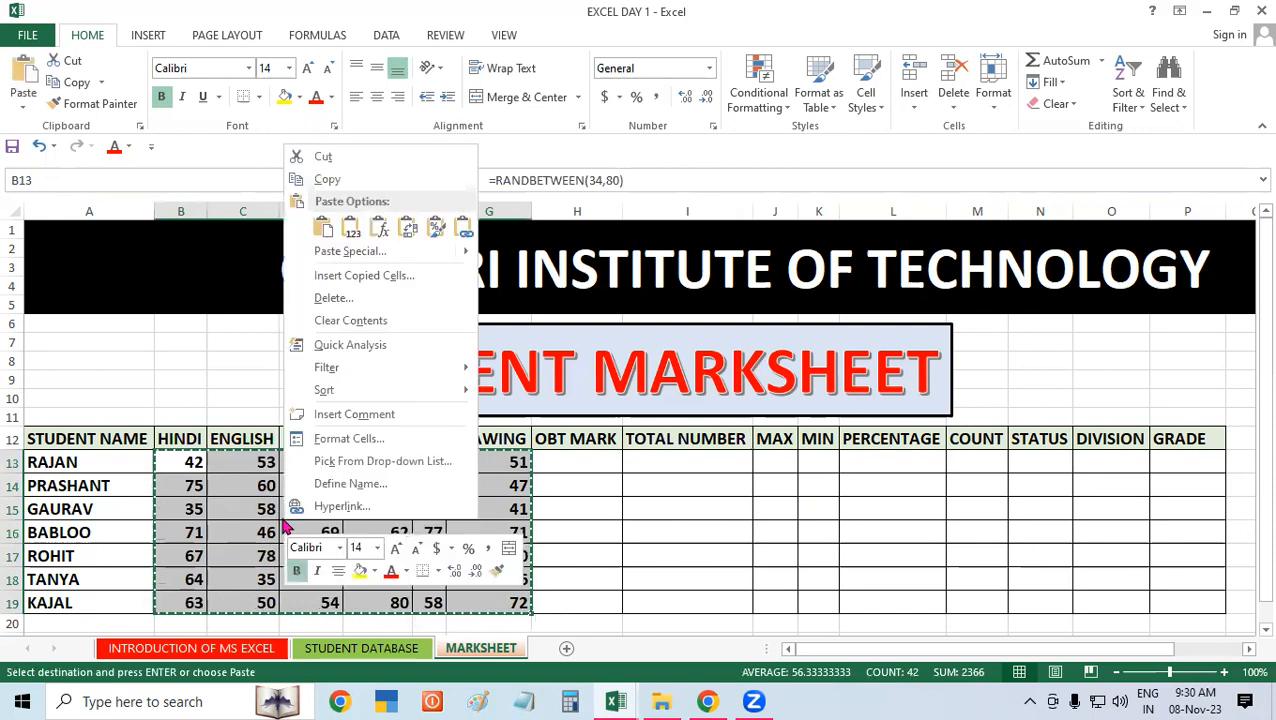
{"action": "left_click", "coordinate": [369, 251]}
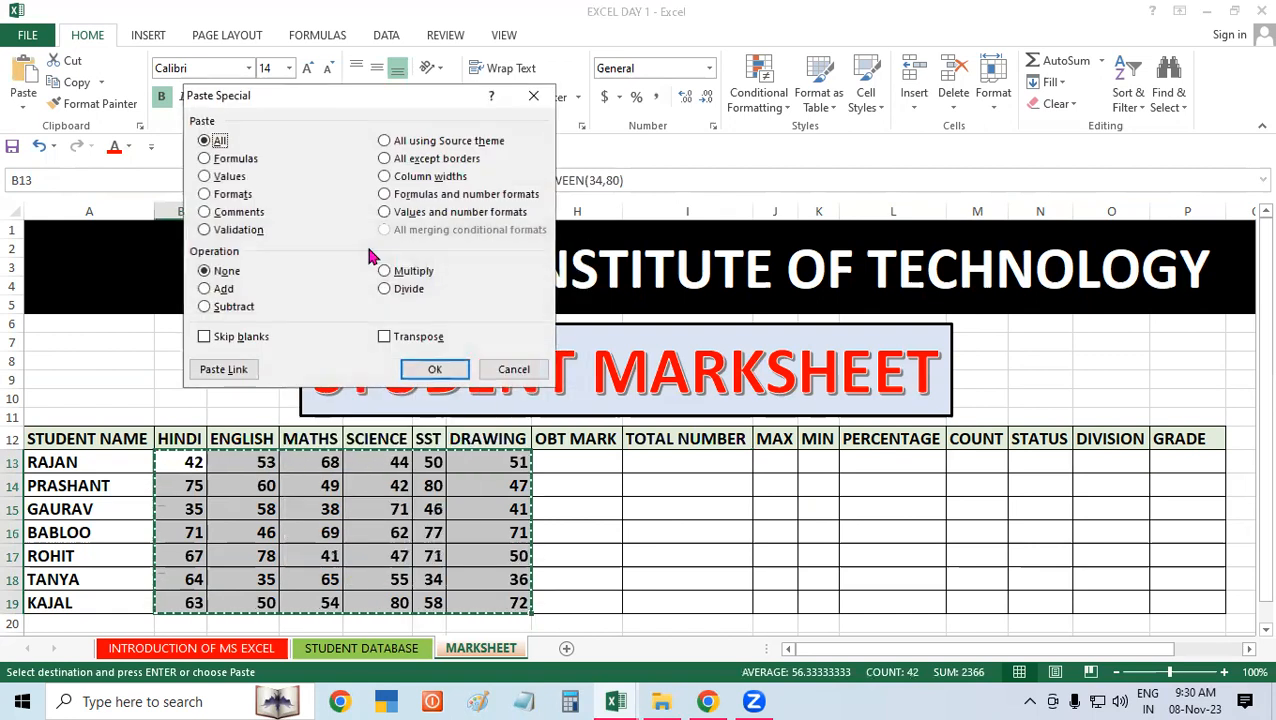
{"action": "left_click", "coordinate": [205, 176]}
{"action": "left_click", "coordinate": [451, 380]}
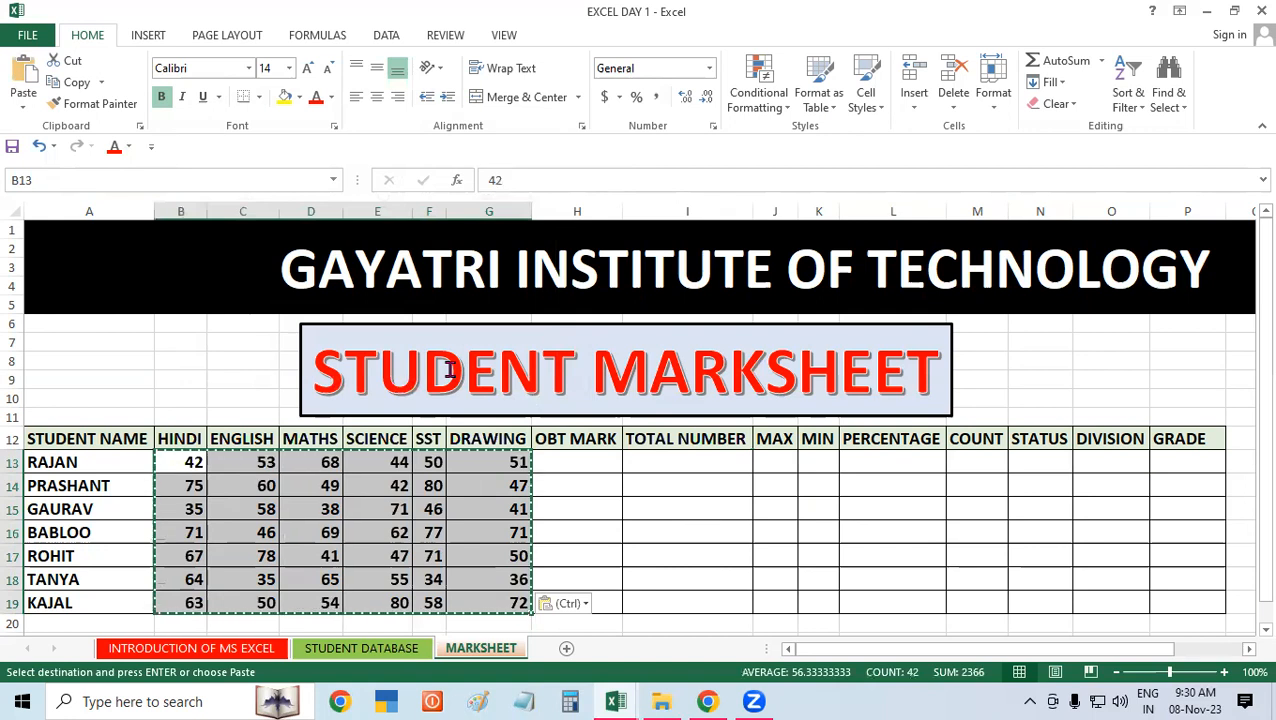
Step: Check whether the subject marks still recalculate by repeatedly editing and leaving empty result cells
{"action": "double_click", "coordinate": [695, 482]}
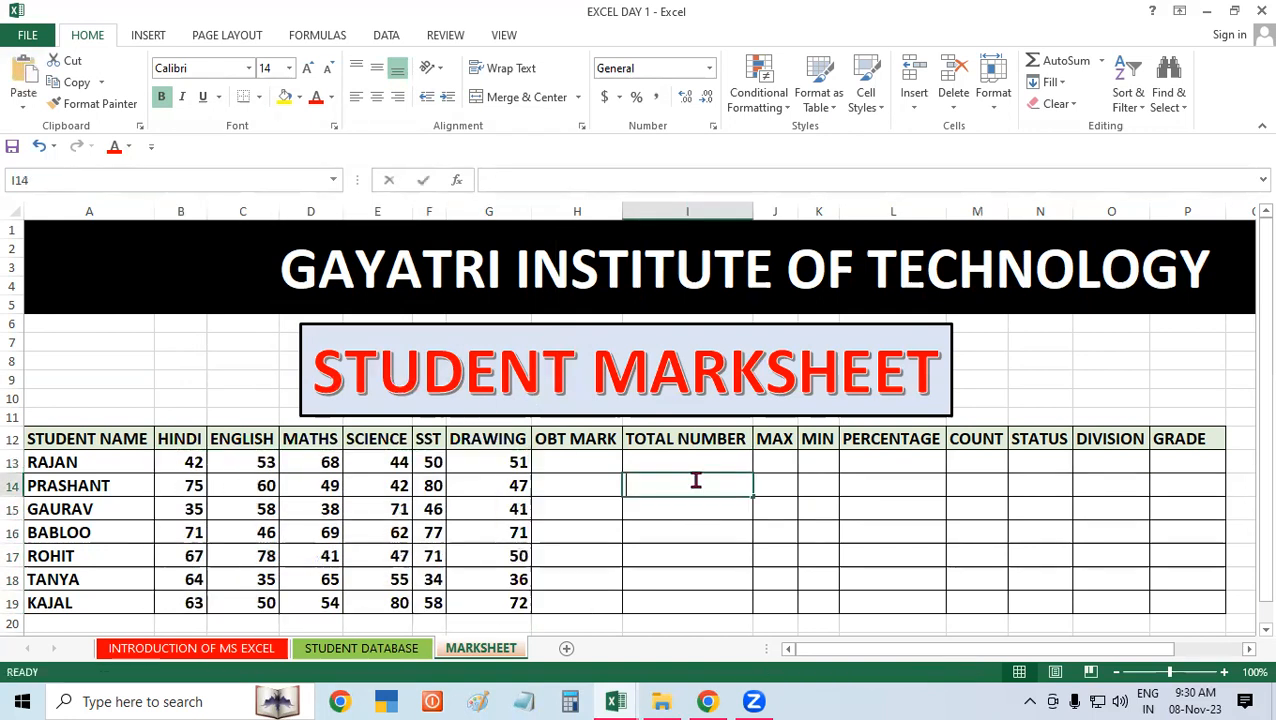
{"action": "double_click", "coordinate": [720, 535]}
{"action": "double_click", "coordinate": [854, 528]}
{"action": "mouse_move", "coordinate": [570, 499]}
{"action": "left_mouse_down"}
{"action": "mouse_move", "coordinate": [556, 501]}
{"action": "mouse_move", "coordinate": [572, 487]}
{"action": "left_mouse_up"}
{"action": "double_click", "coordinate": [666, 531]}
{"action": "double_click", "coordinate": [917, 530]}
{"action": "double_click", "coordinate": [743, 530]}
{"action": "double_click", "coordinate": [743, 530]}
{"action": "left_click", "coordinate": [797, 531]}
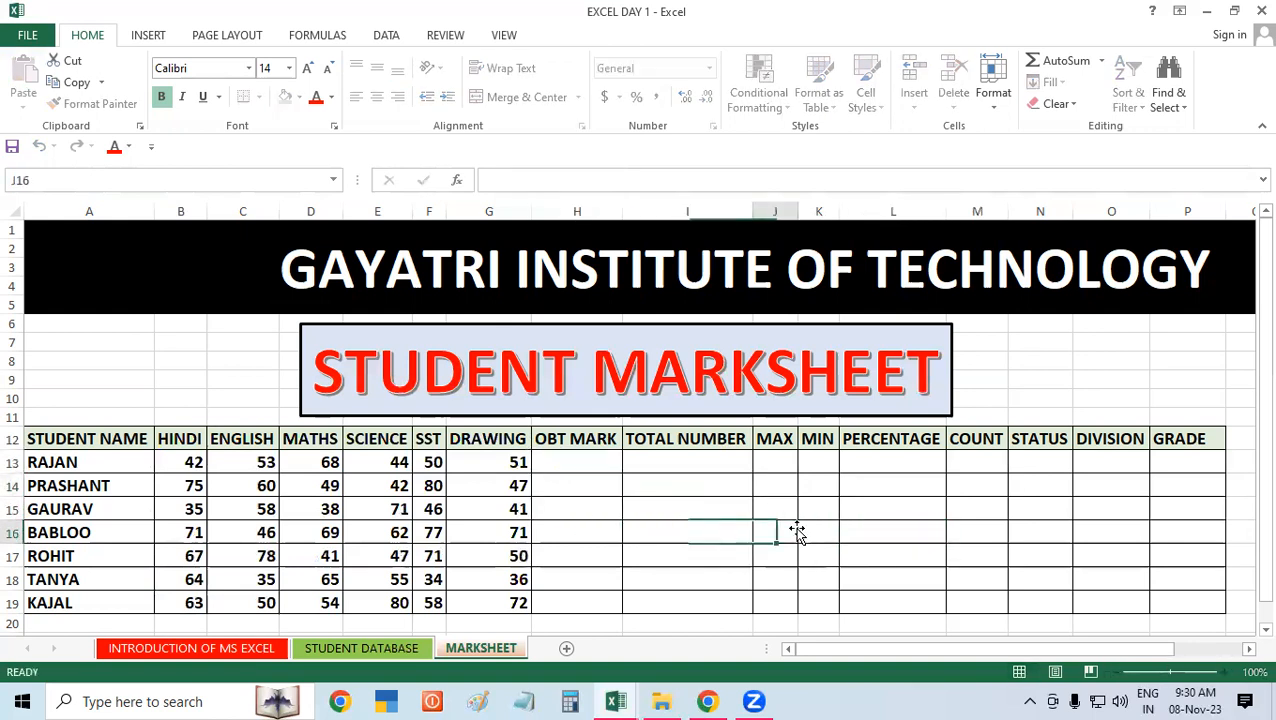
{"action": "left_click", "coordinate": [648, 512]}
{"action": "left_click", "coordinate": [594, 468]}
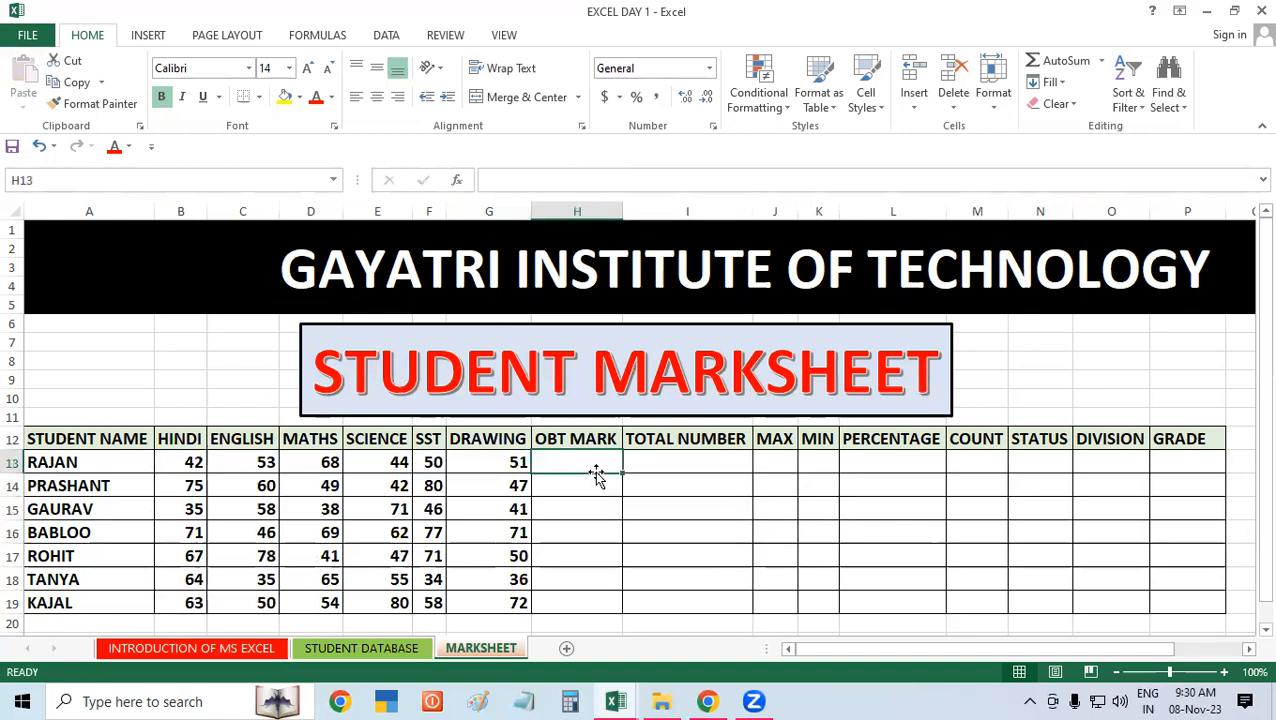
{"action": "left_click", "coordinate": [712, 487]}
{"action": "left_click", "coordinate": [883, 513]}
{"action": "left_click", "coordinate": [721, 511]}
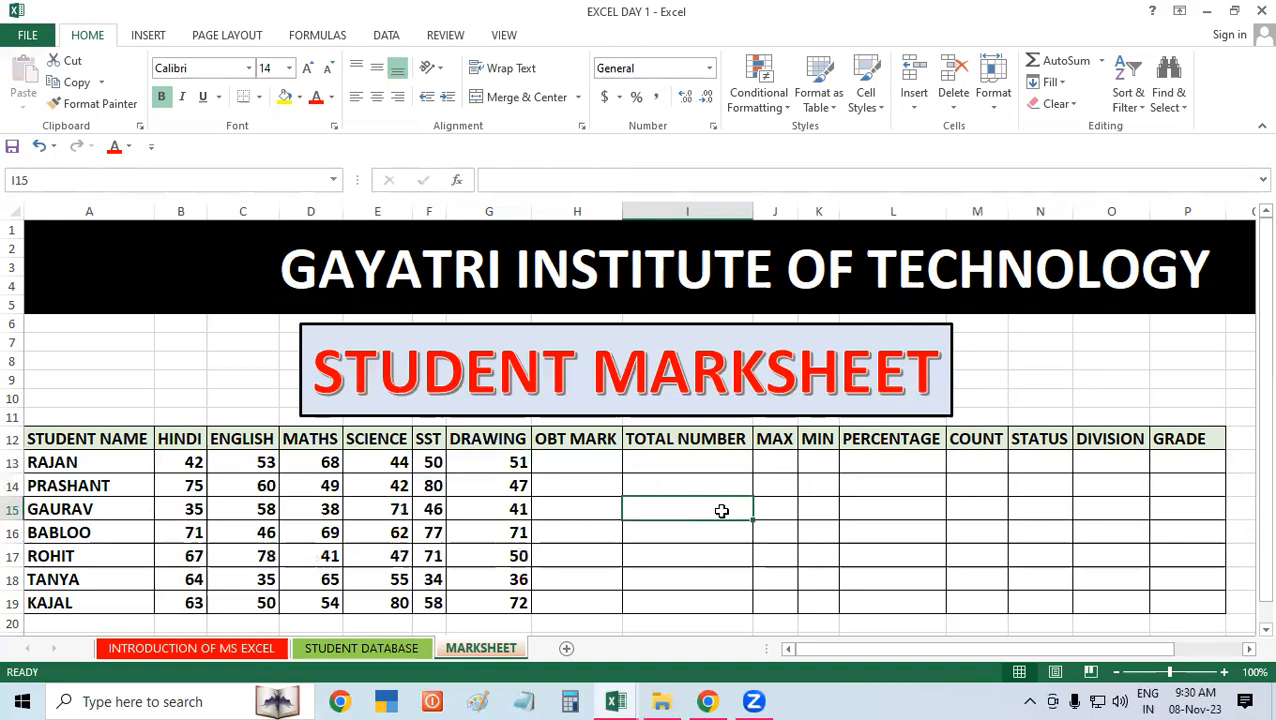
Step: Enter 600 as the first student's TOTAL NUMBER in I13 and fill it down through I19
{"action": "left_click", "coordinate": [577, 462]}
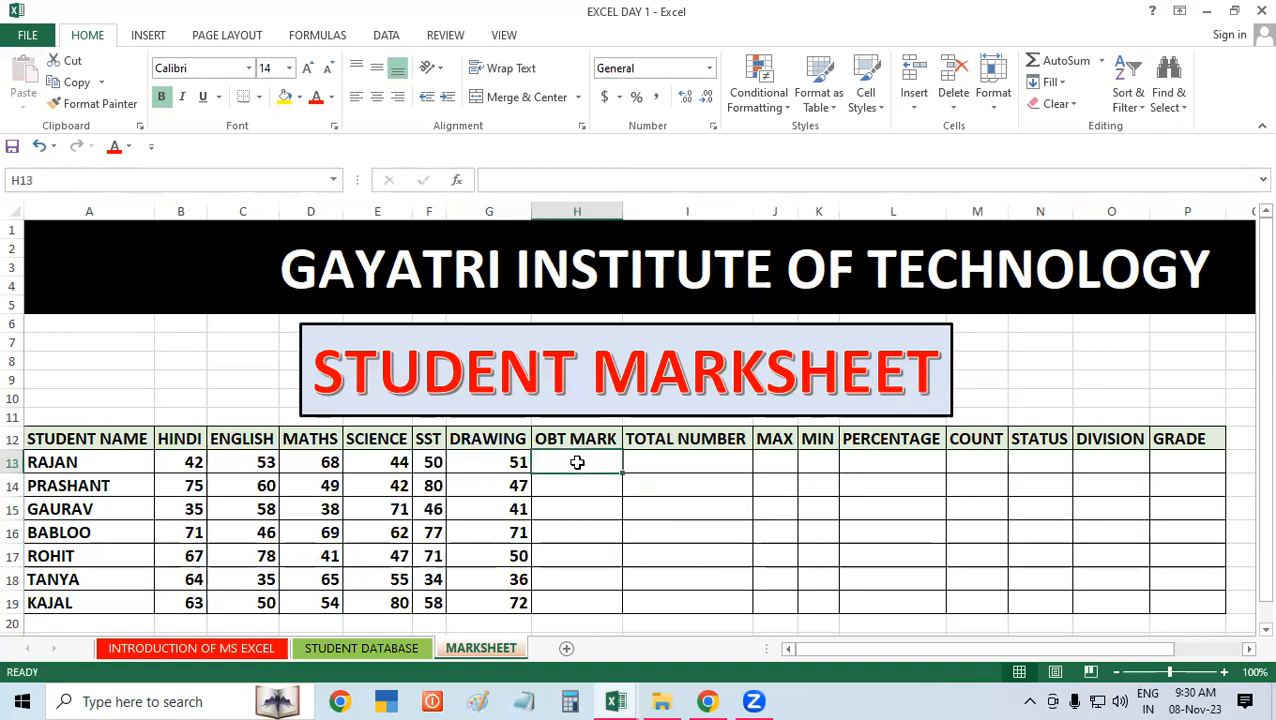
{"action": "left_click", "coordinate": [667, 469]}
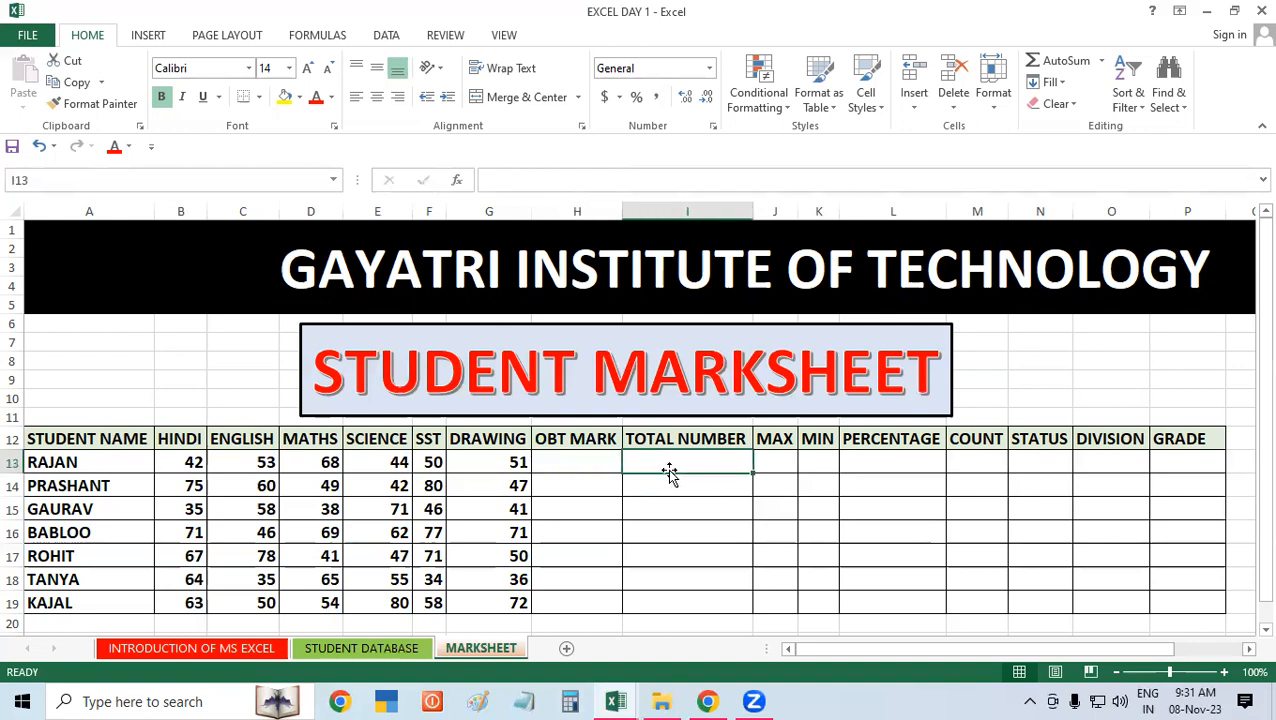
{"action": "type", "text": "600"}
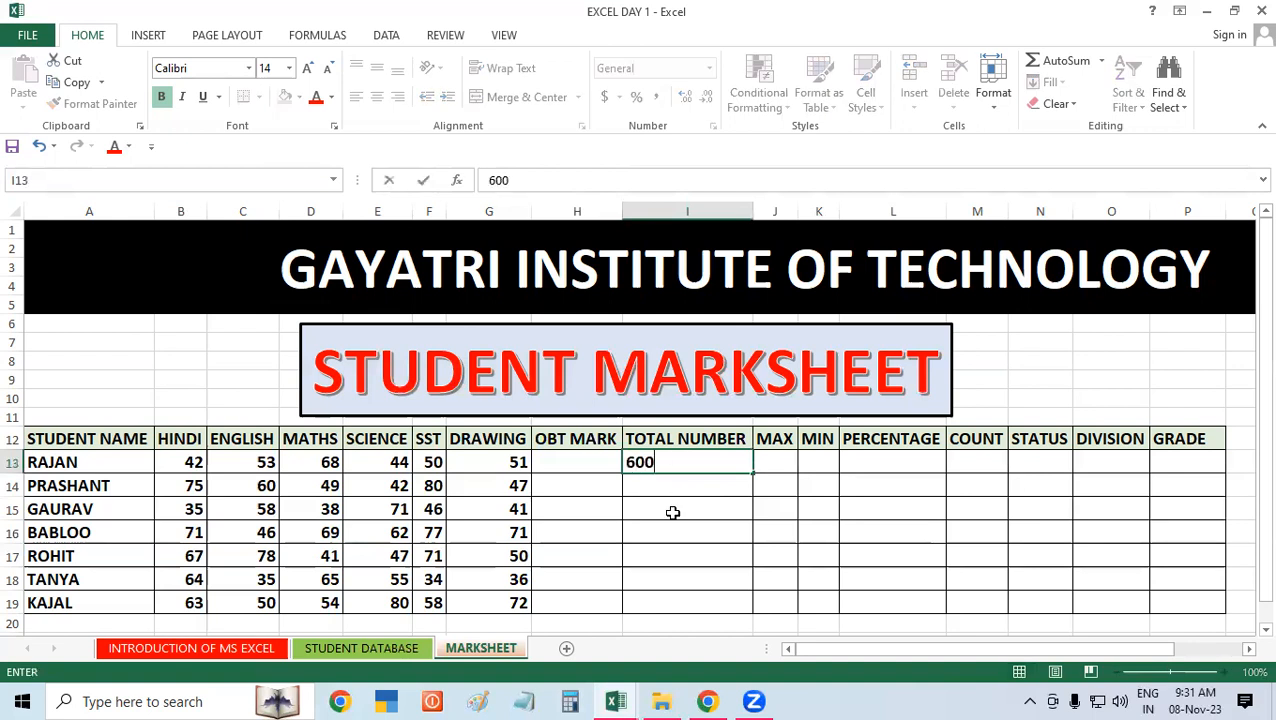
{"action": "left_click", "coordinate": [673, 512]}
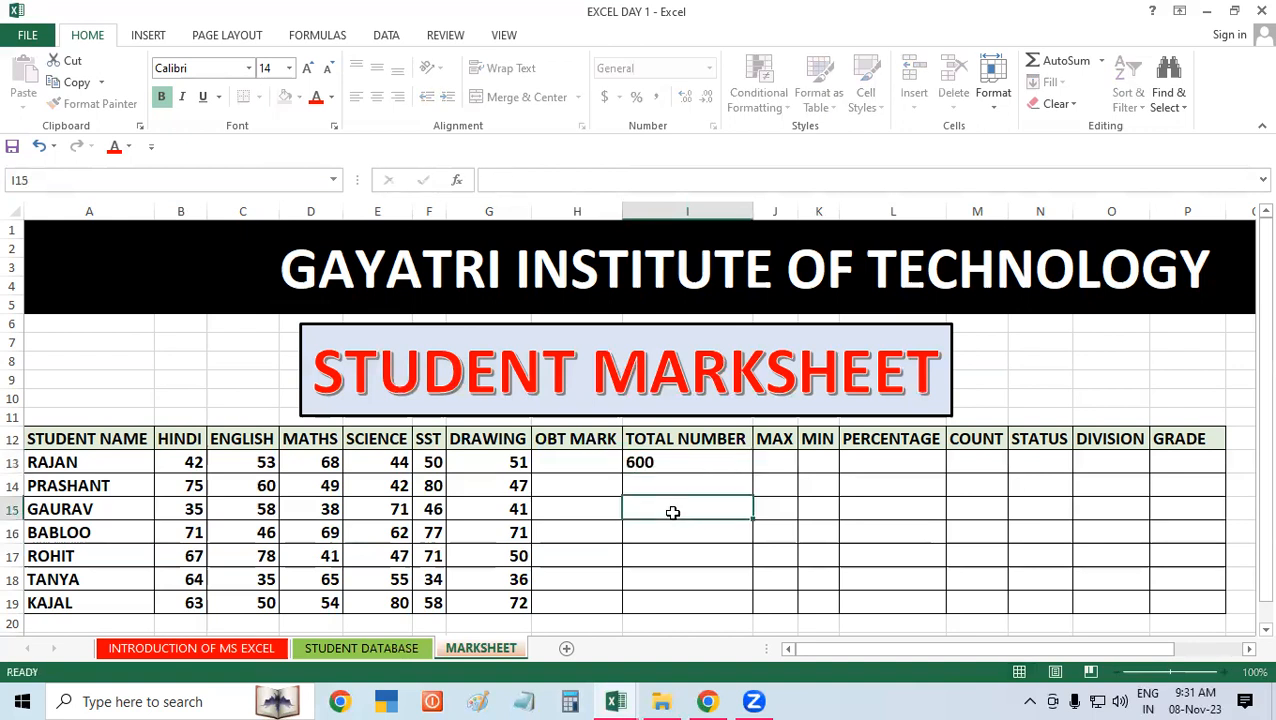
{"action": "left_click", "coordinate": [712, 463]}
{"action": "left_click_drag", "start_coordinate": [754, 474], "coordinate": [757, 604]}
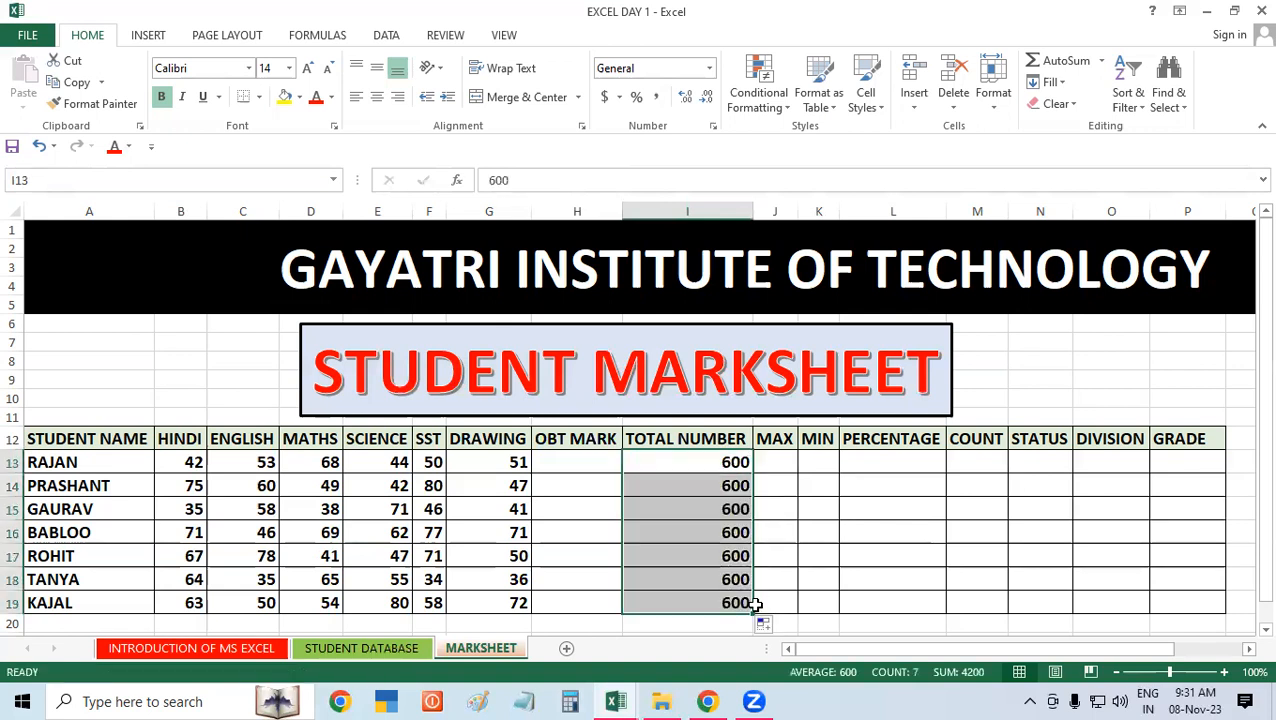
Step: Add the first student's six subject marks in H13 with the formula =B13+C13+D13+E13+F13+G13
{"action": "left_click", "coordinate": [587, 464]}
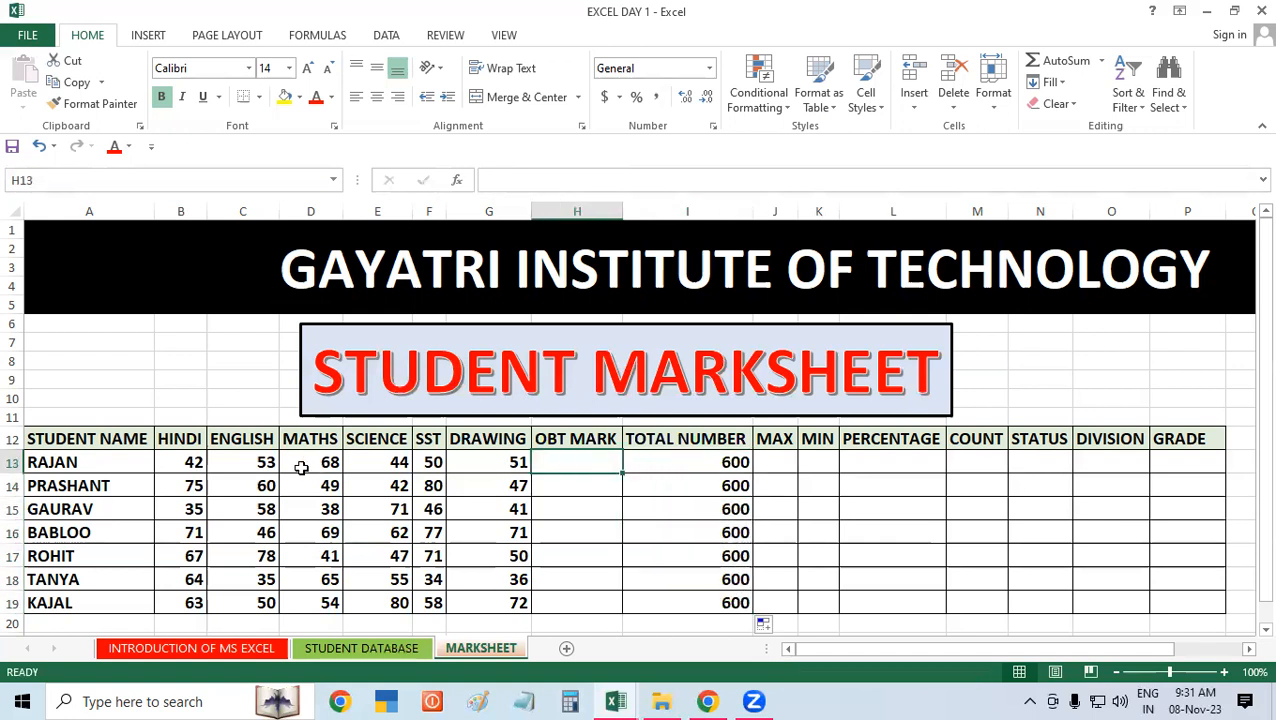
{"action": "left_click_drag", "start_coordinate": [192, 460], "coordinate": [530, 470]}
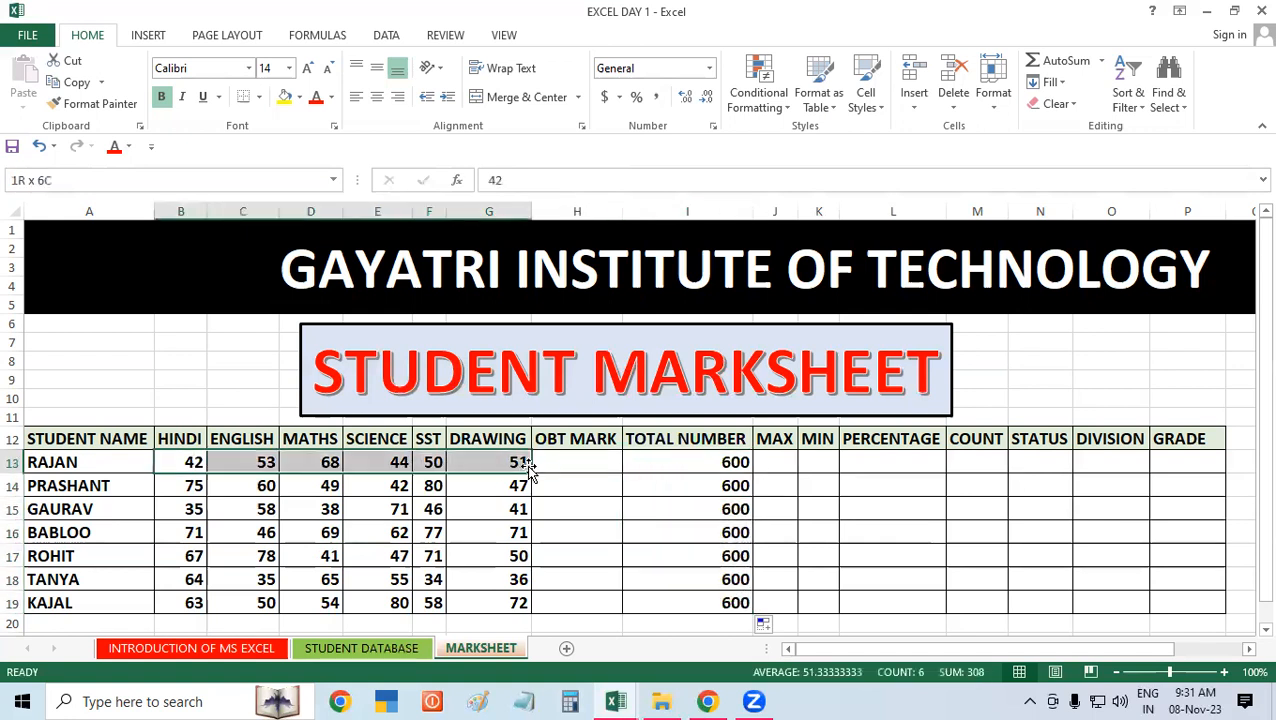
{"action": "left_click", "coordinate": [616, 456]}
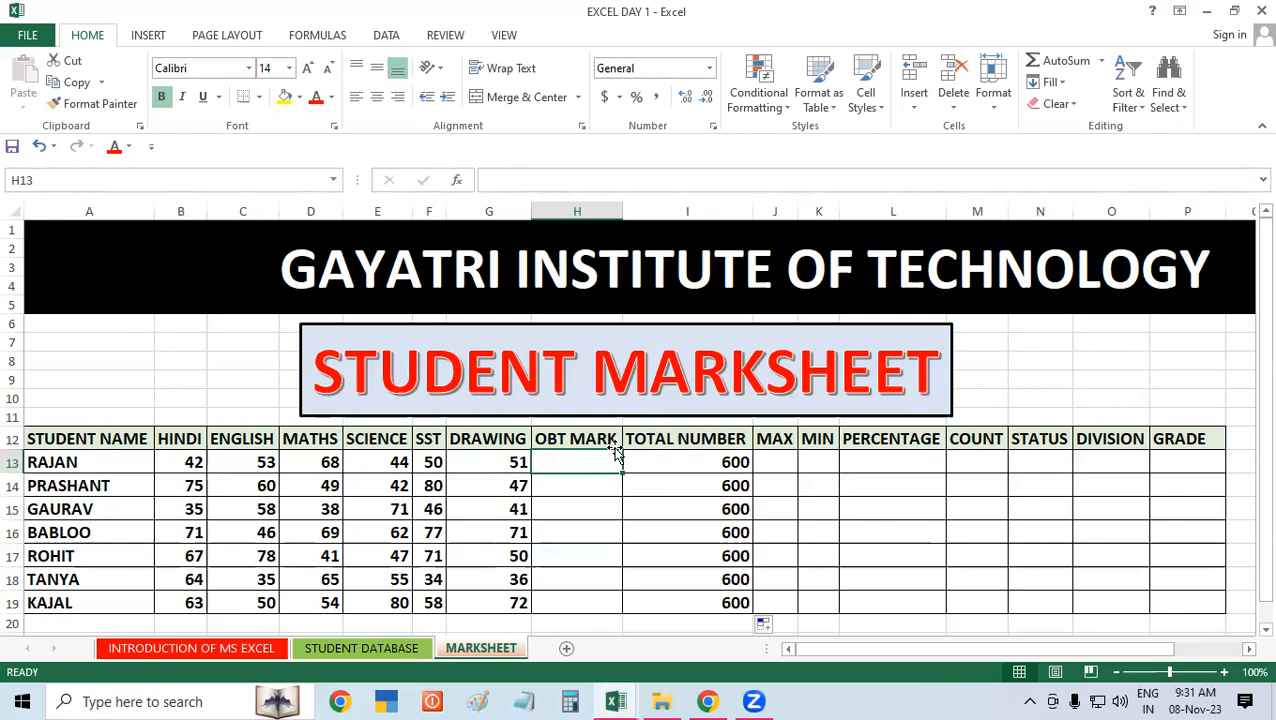
{"action": "left_click", "coordinate": [828, 478]}
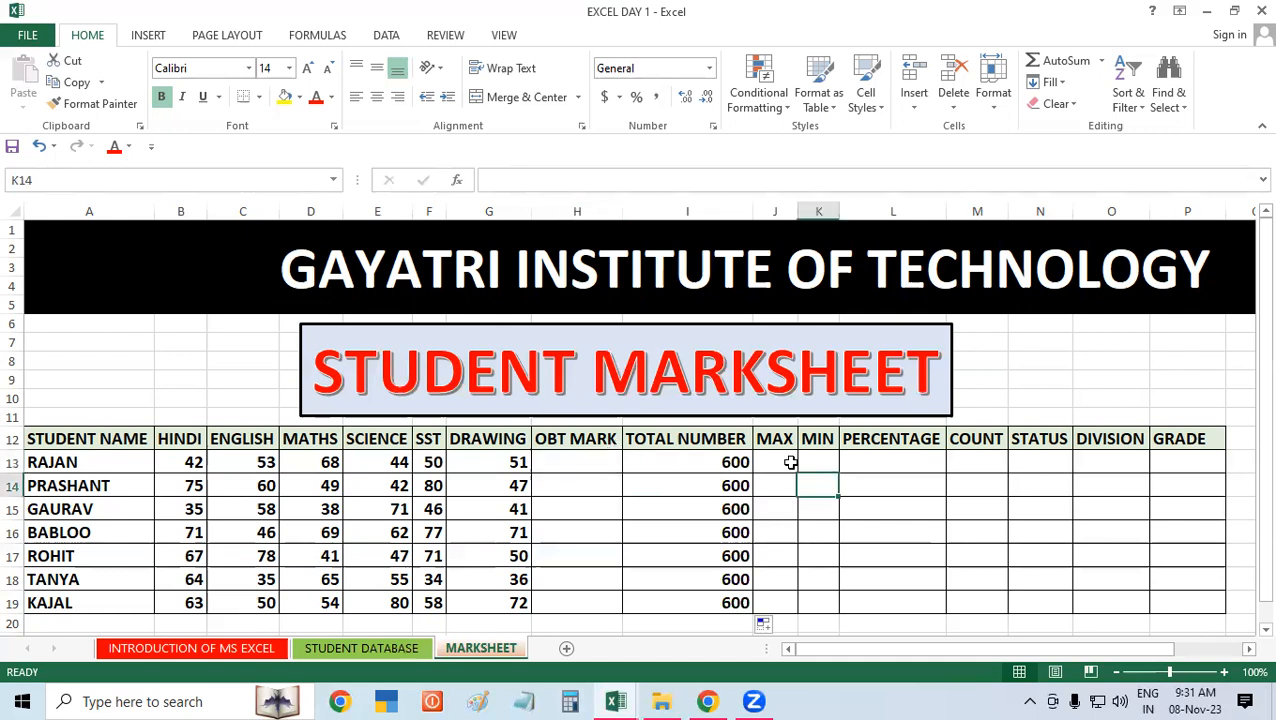
{"action": "left_click", "coordinate": [573, 457]}
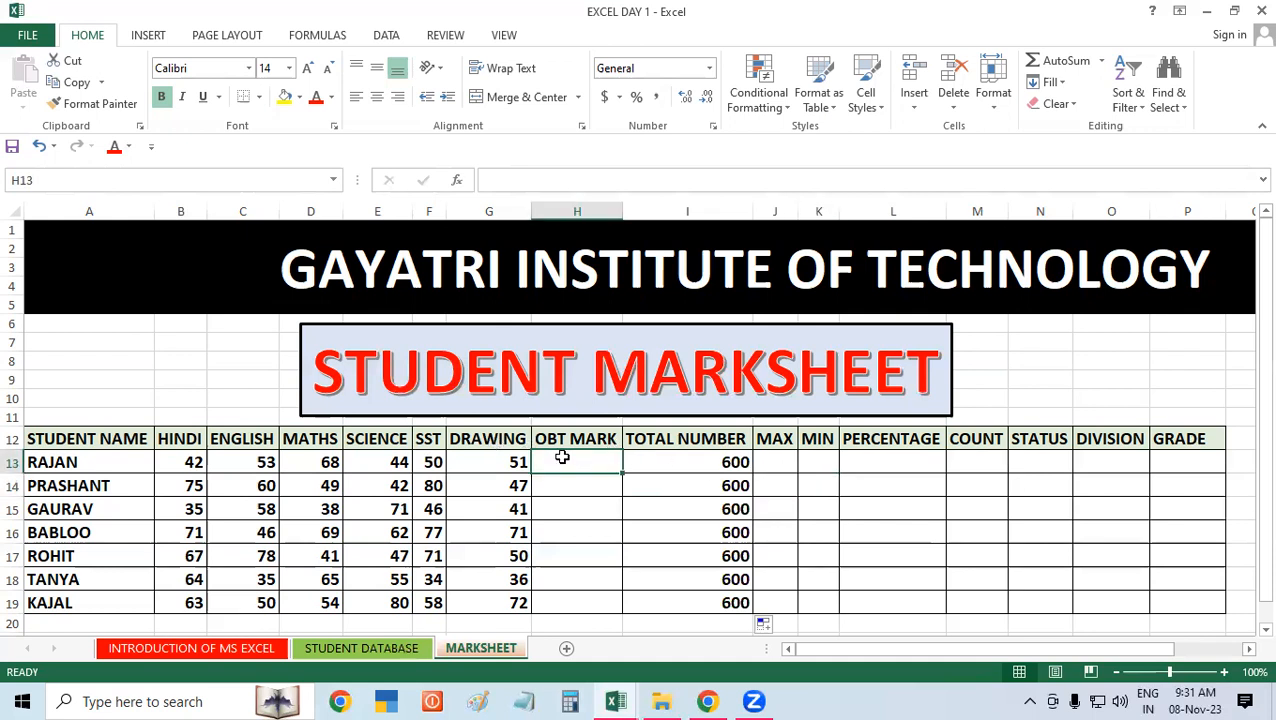
{"action": "type", "text": "="}
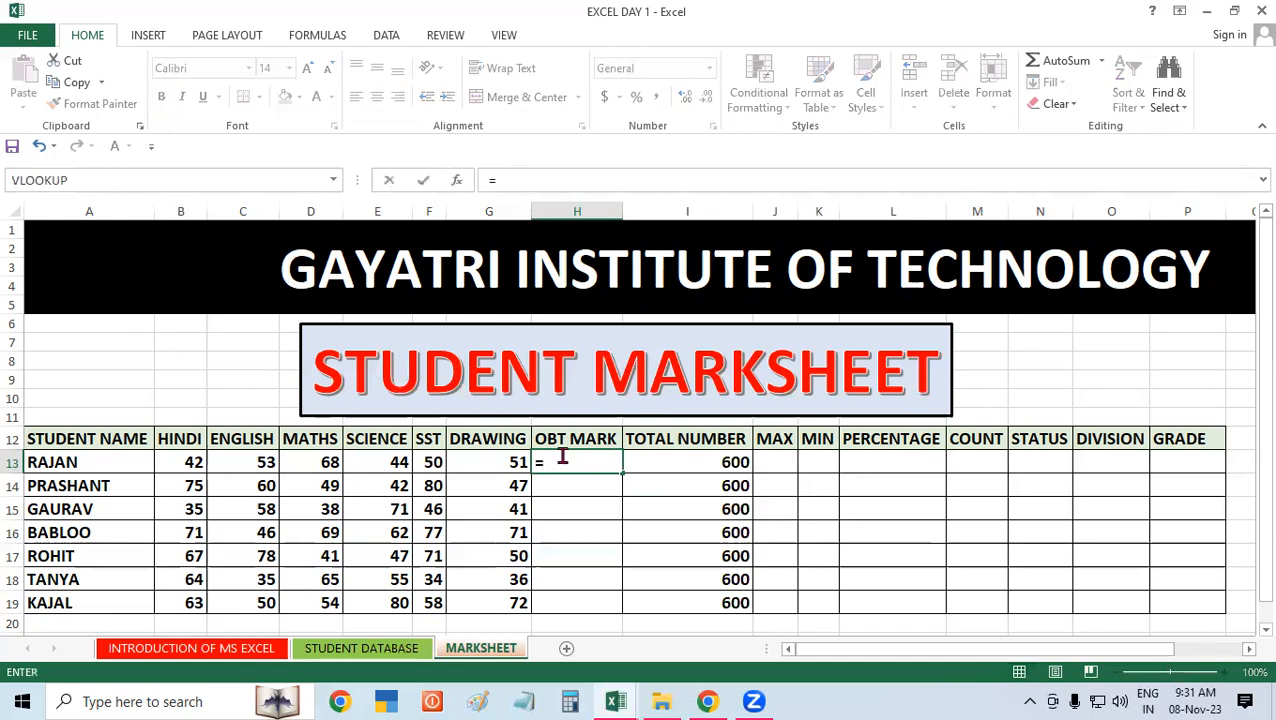
{"action": "left_click", "coordinate": [190, 459]}
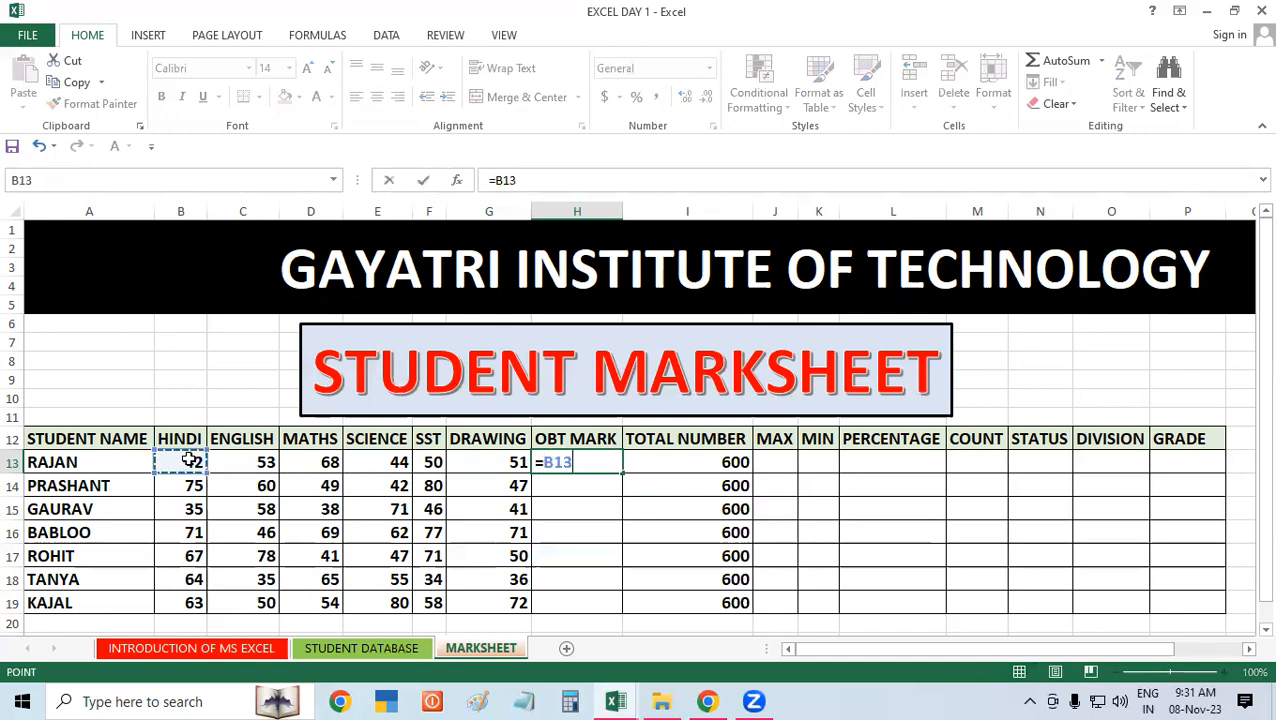
{"action": "type", "text": "+"}
{"action": "left_click", "coordinate": [262, 460]}
{"action": "type", "text": "+"}
{"action": "left_click", "coordinate": [296, 462]}
{"action": "type", "text": "+"}
{"action": "left_click", "coordinate": [397, 462]}
{"action": "type", "text": "+"}
{"action": "left_click", "coordinate": [431, 462]}
{"action": "type", "text": "+"}
{"action": "left_click", "coordinate": [487, 462]}
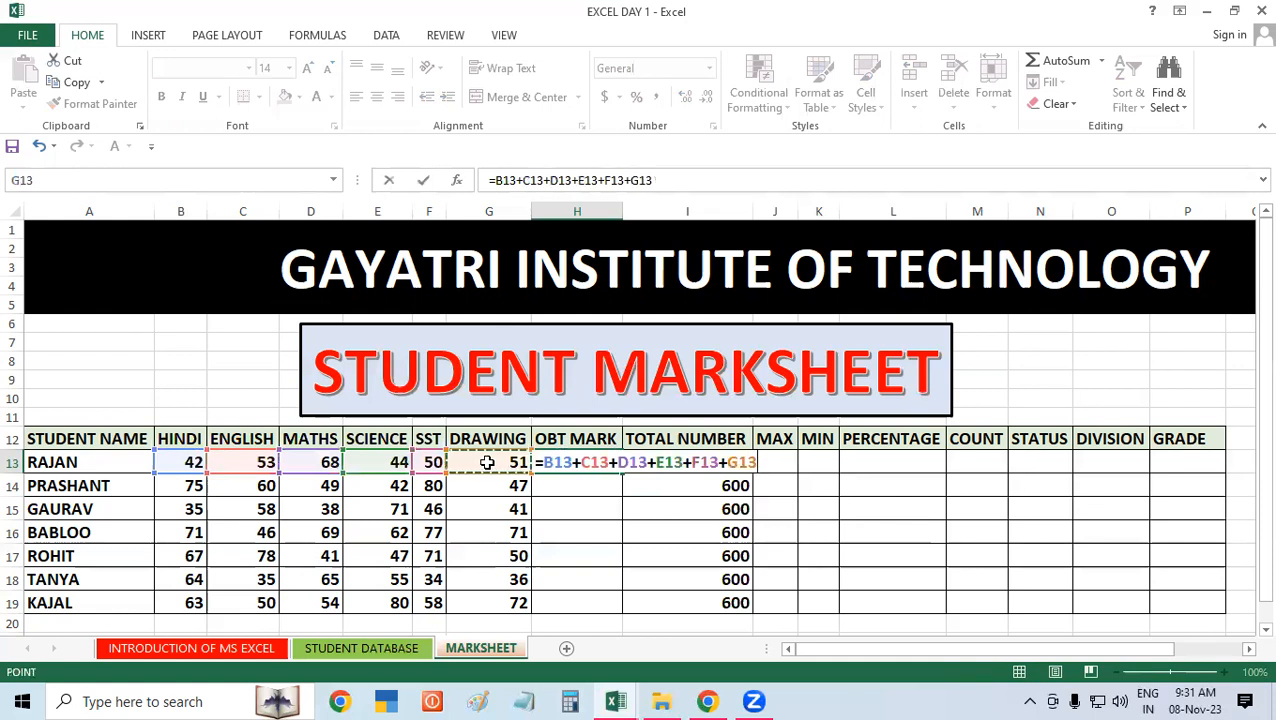
{"action": "key", "text": "Return"}
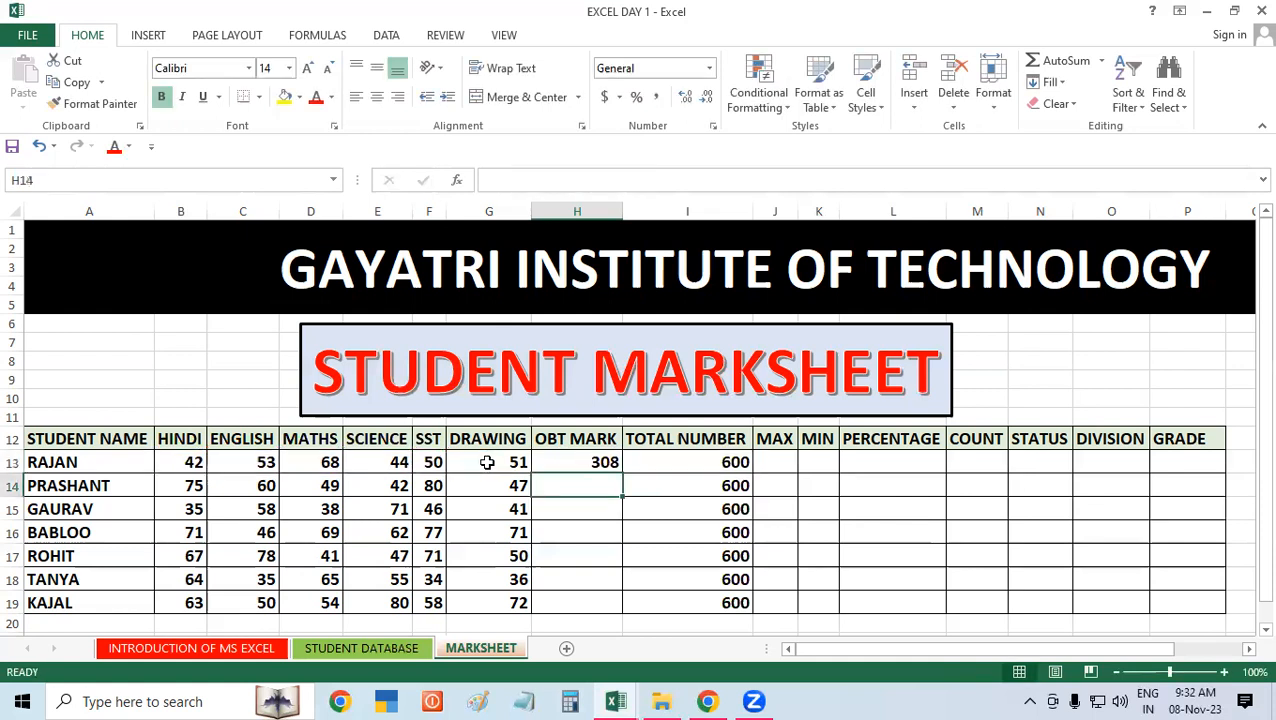
Step: Delete the cell-by-cell addition formula from H13
{"action": "left_click", "coordinate": [545, 460]}
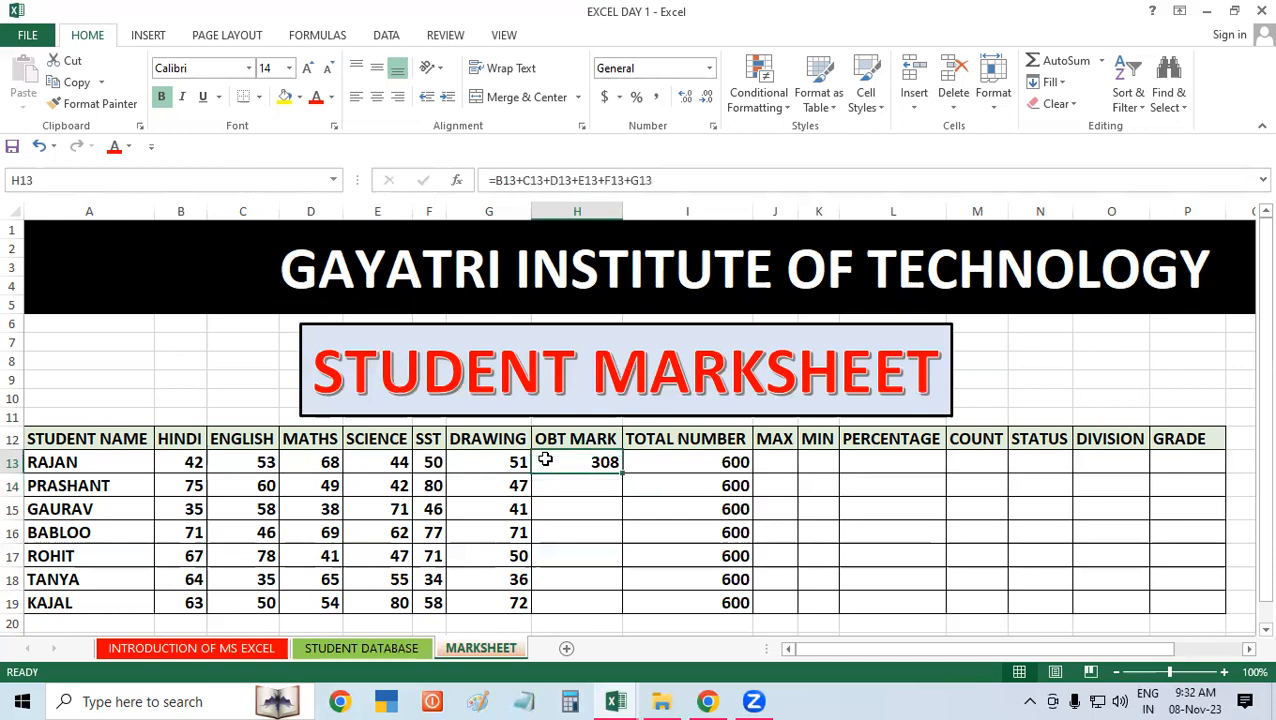
{"action": "key", "text": "Delete"}
{"action": "left_click", "coordinate": [720, 509]}
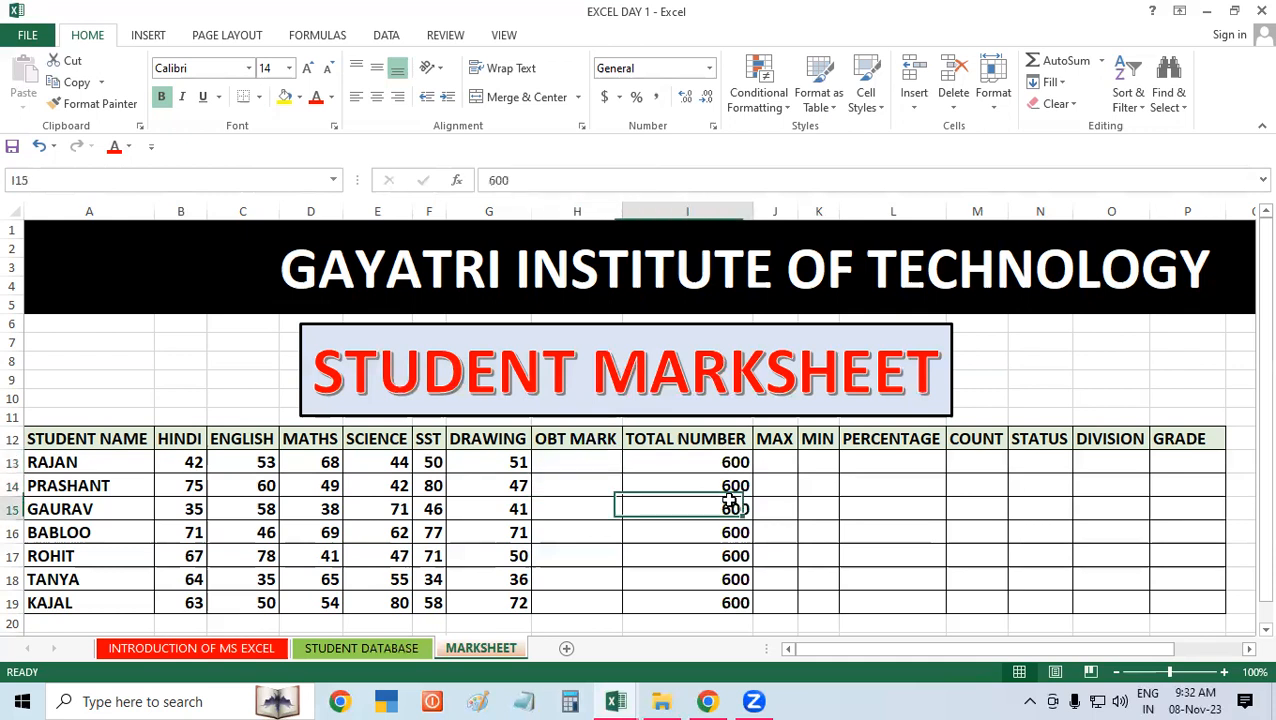
Step: Total the marks B13:G13 into H13 with AutoSum and clear the result again
{"action": "left_click_drag", "start_coordinate": [200, 465], "coordinate": [496, 458]}
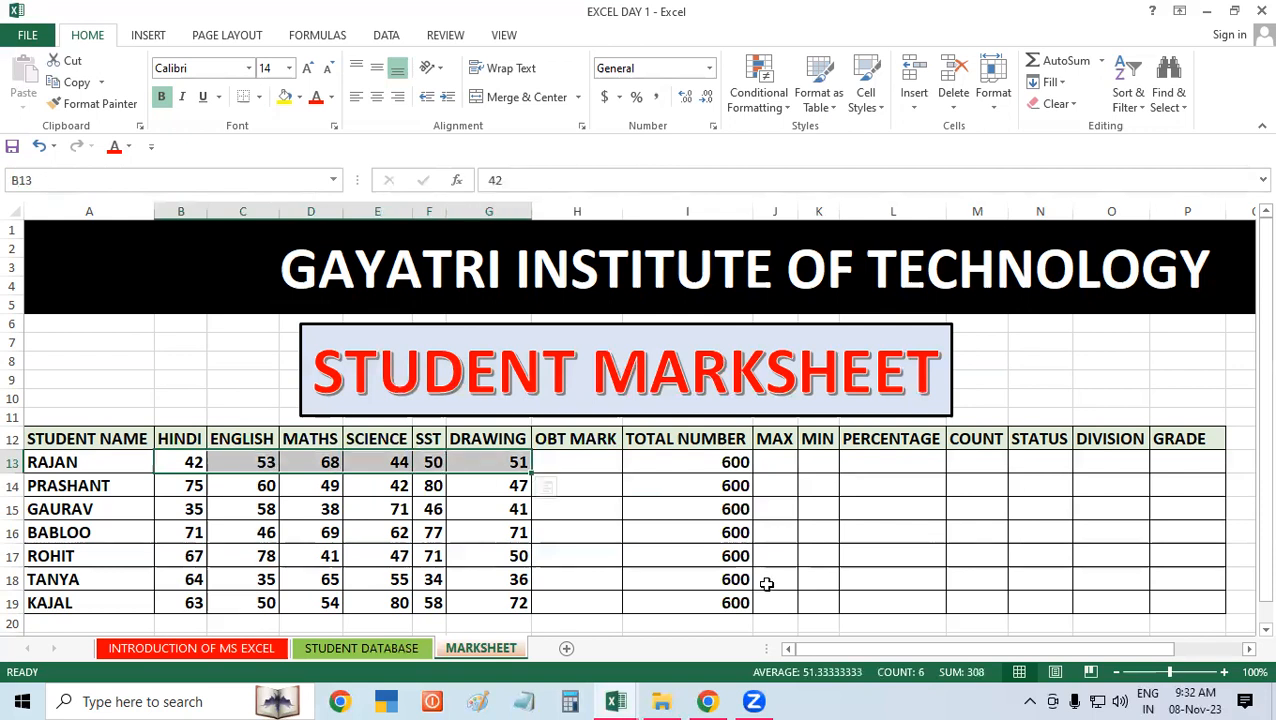
{"action": "key", "text": "alt+equal"}
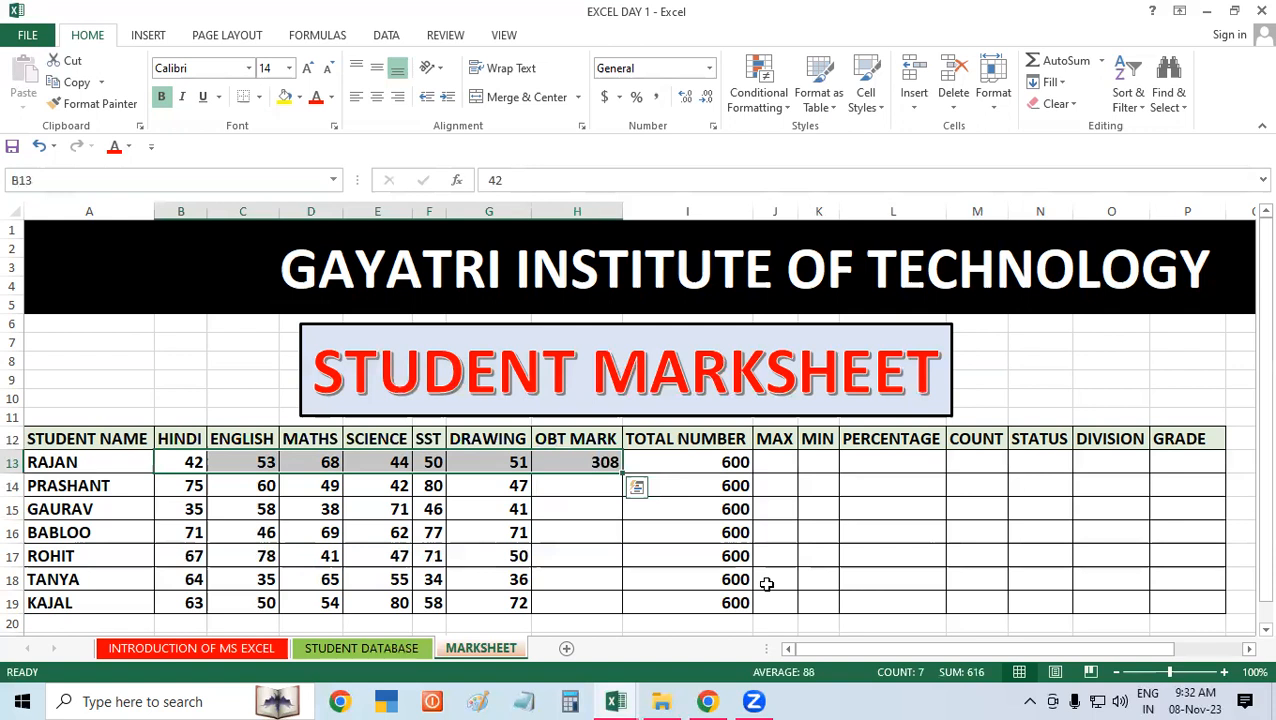
{"action": "left_click", "coordinate": [600, 462]}
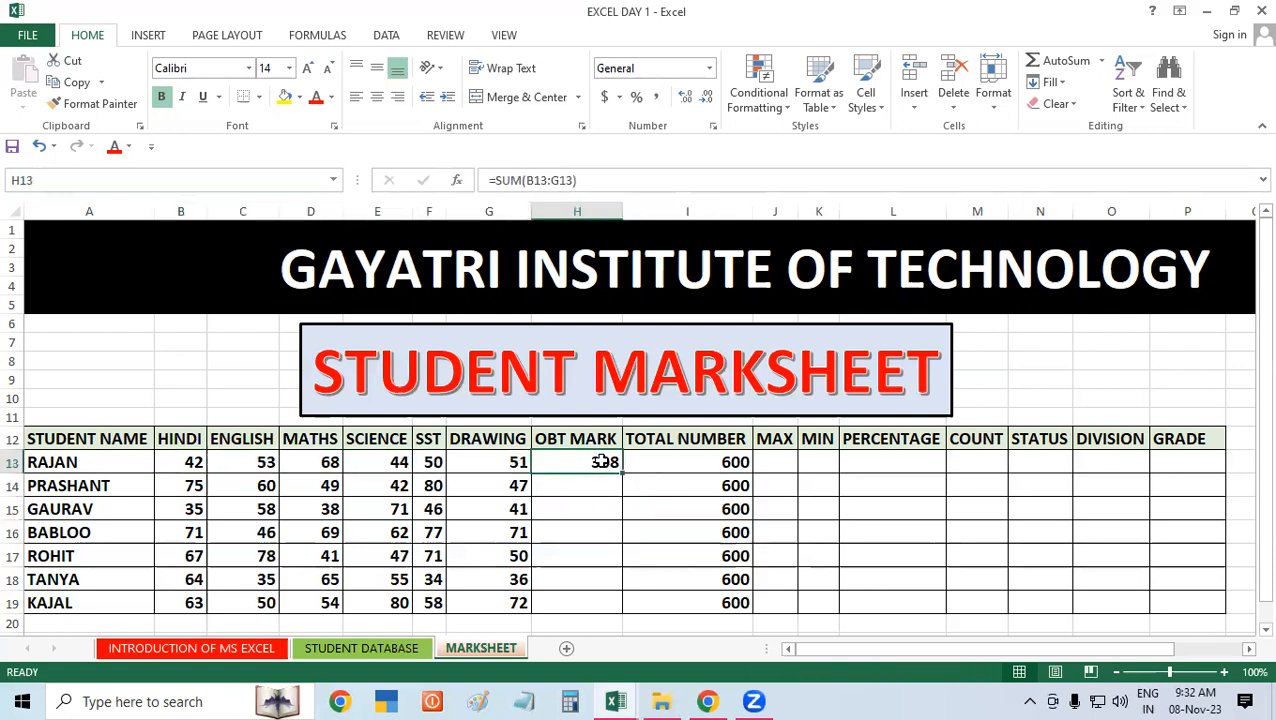
{"action": "key", "text": "Delete"}
{"action": "left_click", "coordinate": [618, 530]}
Step: Enter =SUM(B13:G13) in the first OBT MARK cell, H13, and delete it again
{"action": "left_click", "coordinate": [601, 457]}
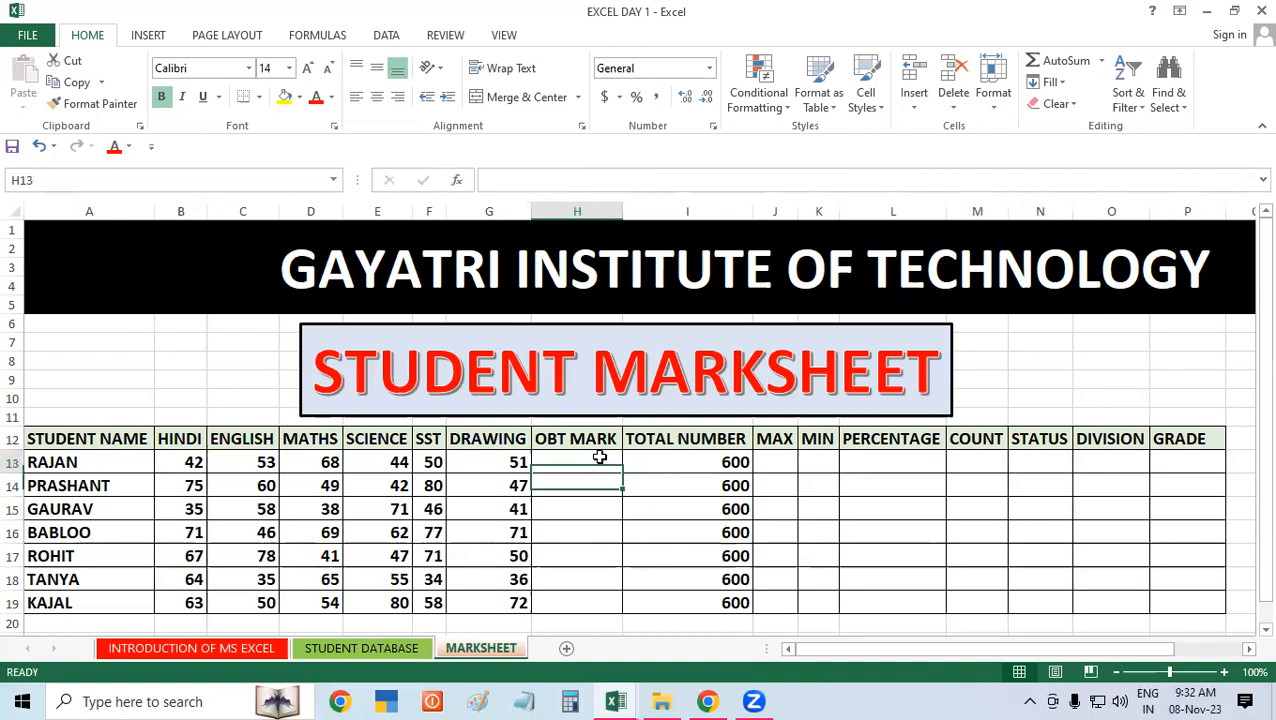
{"action": "type", "text": "=SU"}
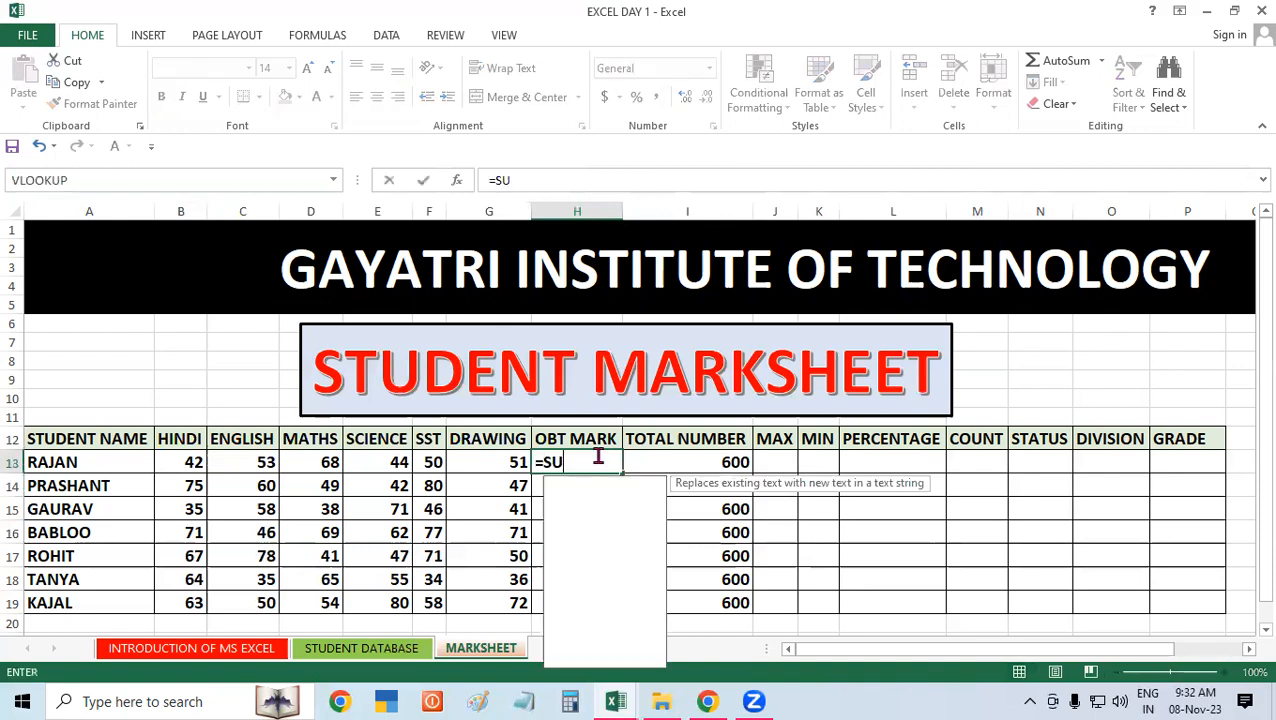
{"action": "type", "text": "M("}
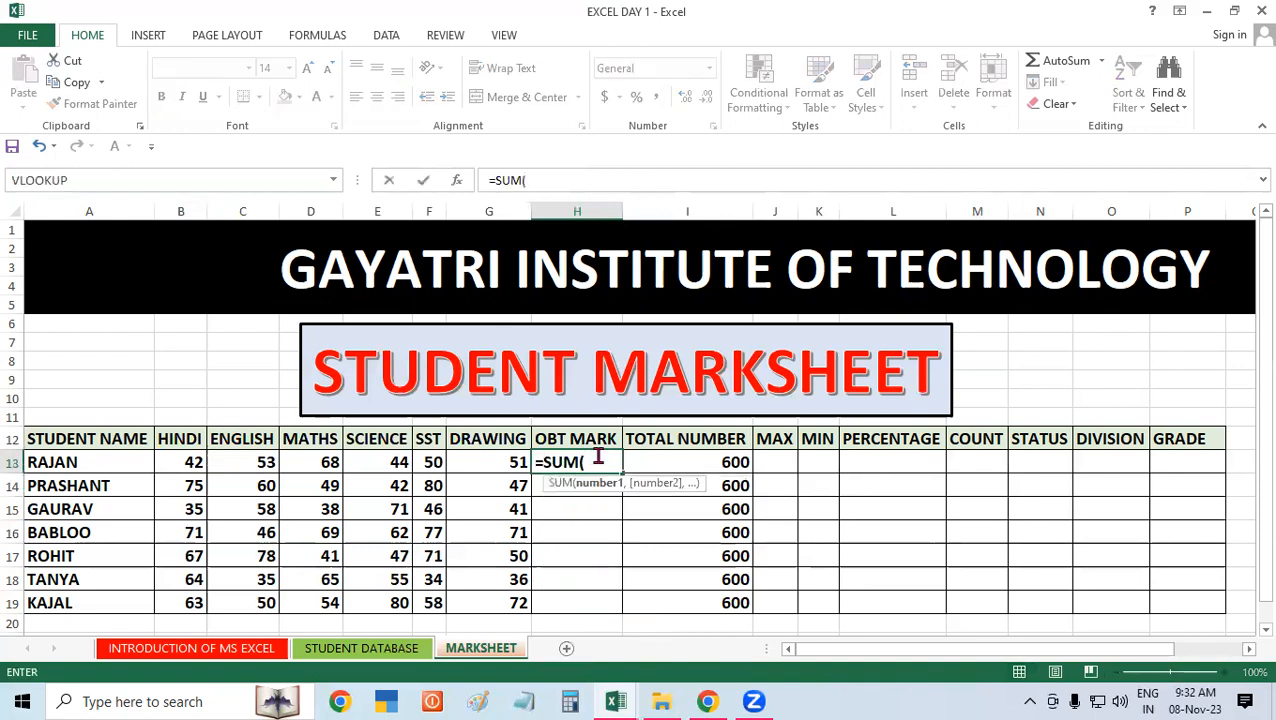
{"action": "left_click_drag", "start_coordinate": [174, 459], "coordinate": [508, 462]}
{"action": "key", "text": "Return"}
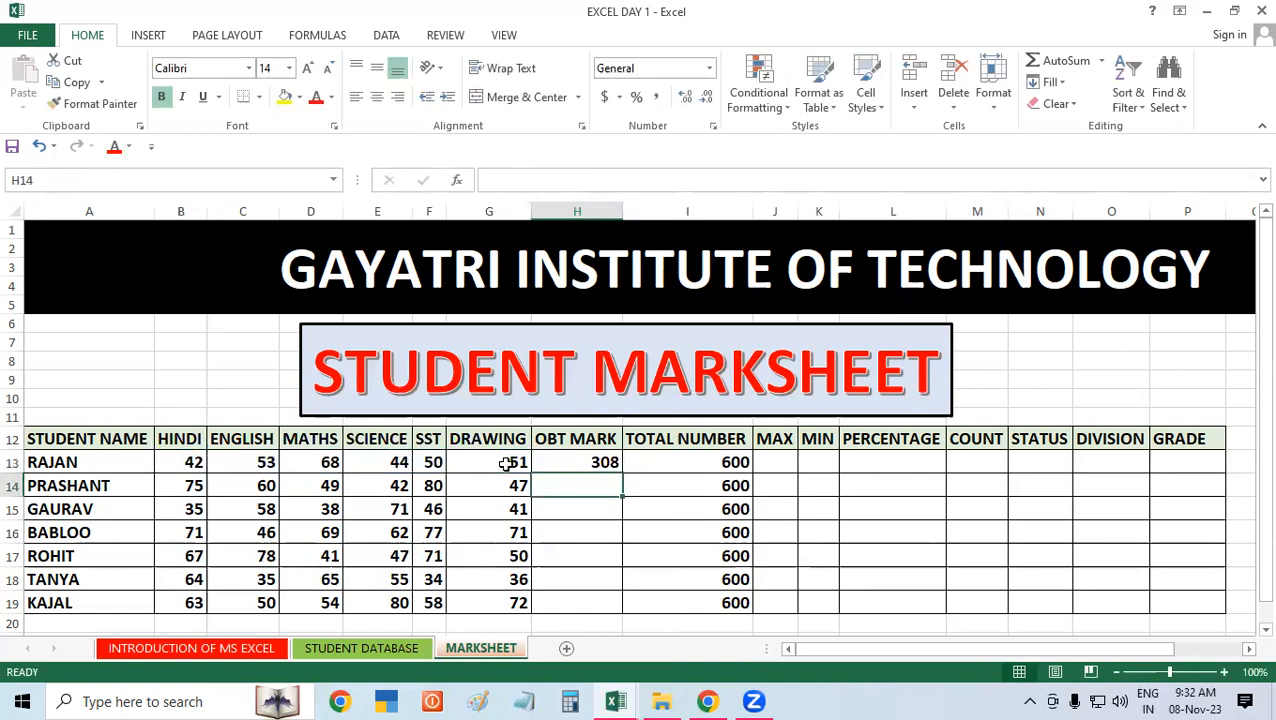
{"action": "left_click", "coordinate": [580, 463]}
{"action": "key", "text": "Delete"}
{"action": "left_click", "coordinate": [757, 532]}
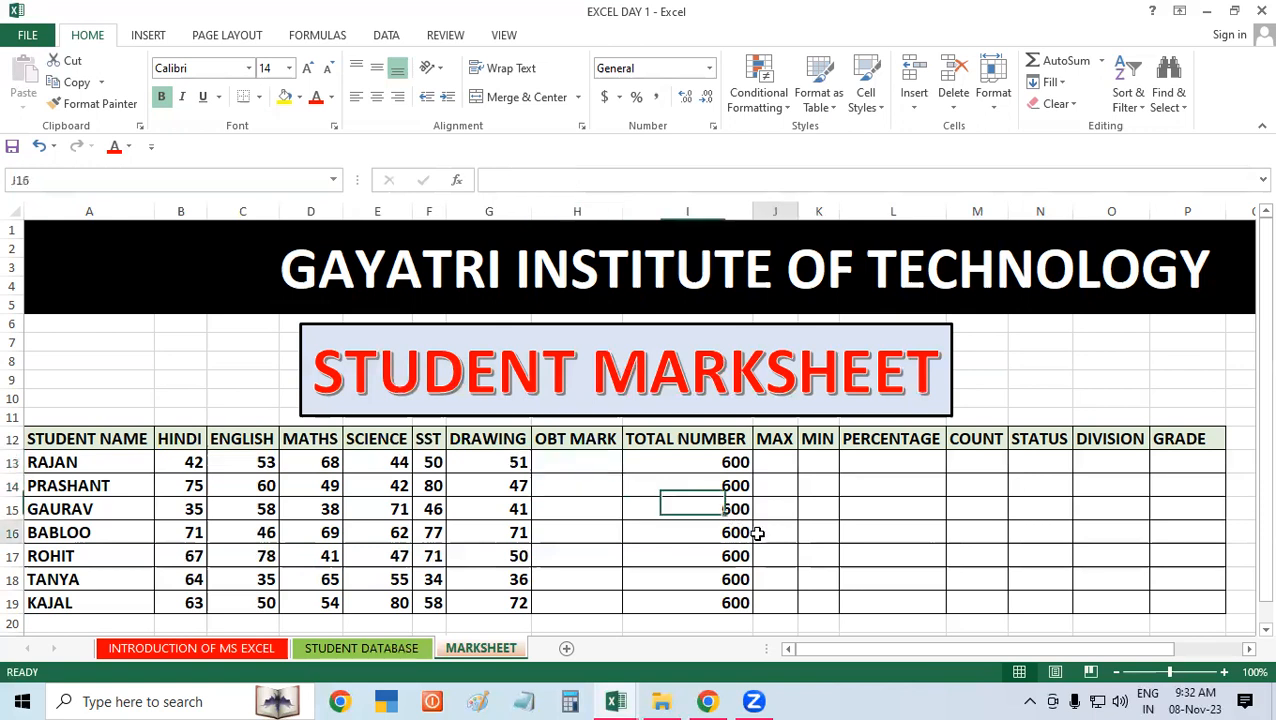
{"action": "left_click", "coordinate": [566, 463]}
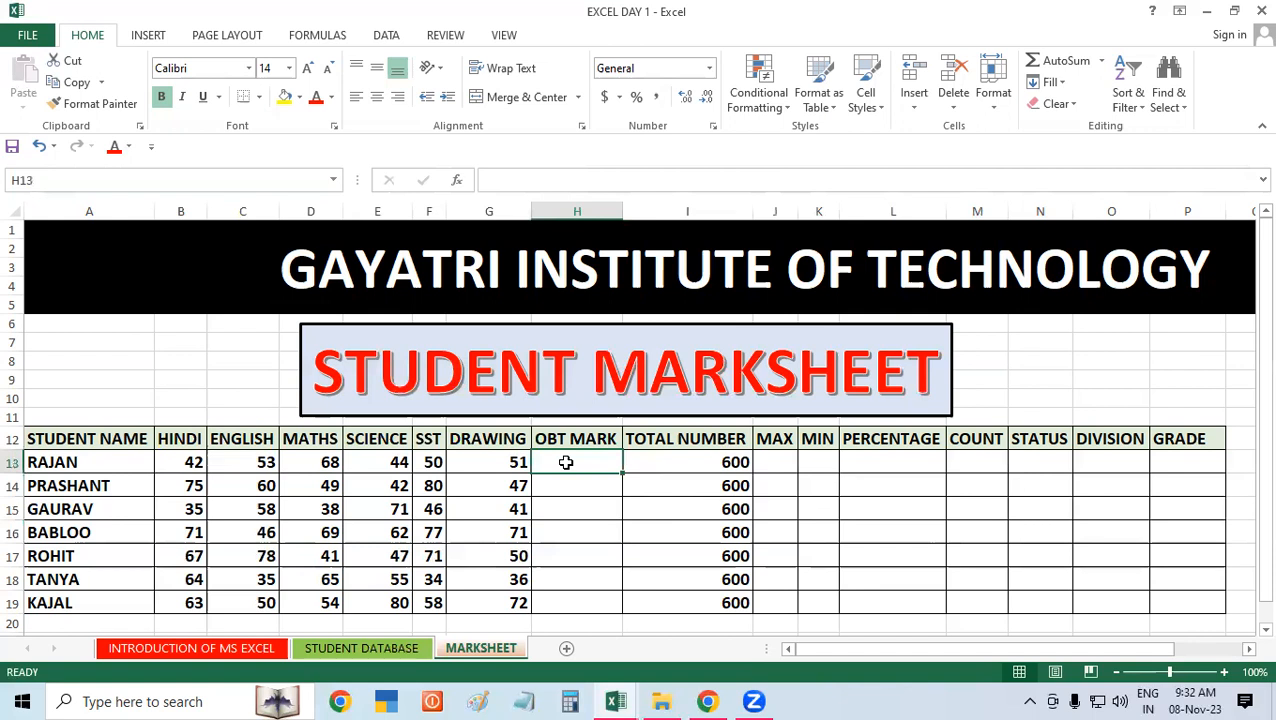
Step: Total the first student's marks B13:G13 into H13 with AutoSum and delete the result
{"action": "left_click", "coordinate": [1047, 62]}
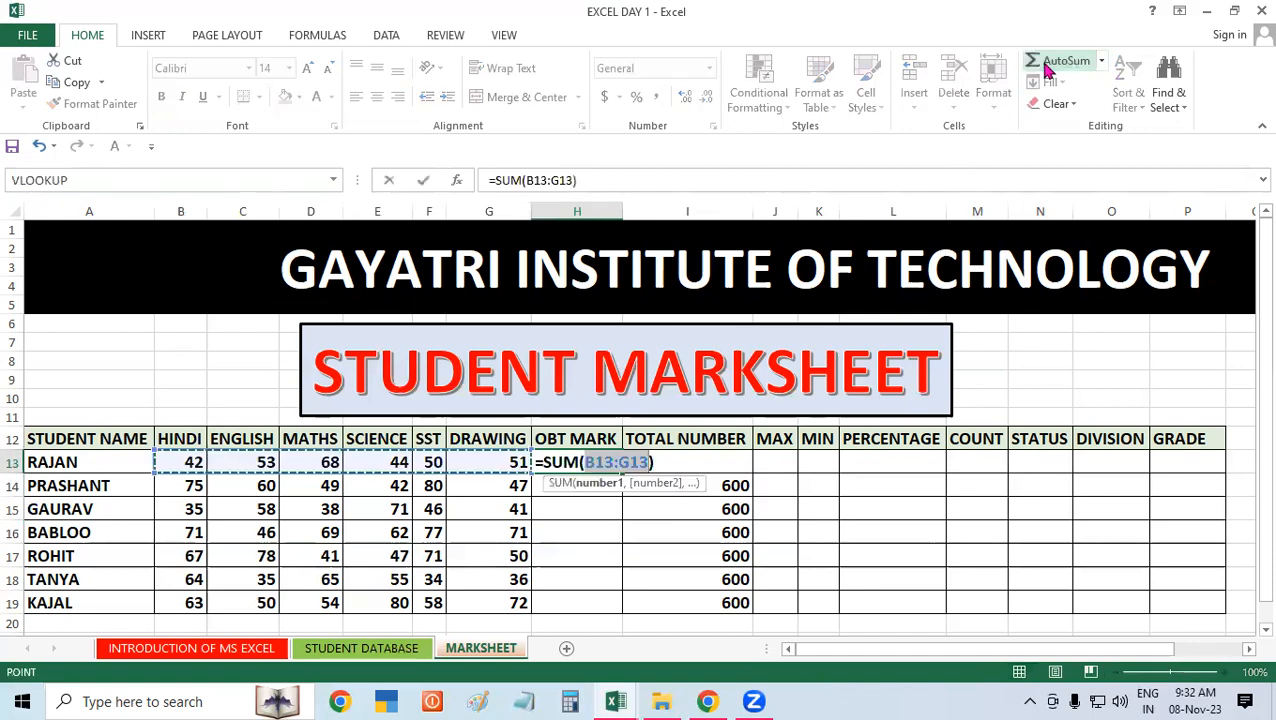
{"action": "key", "text": "Return"}
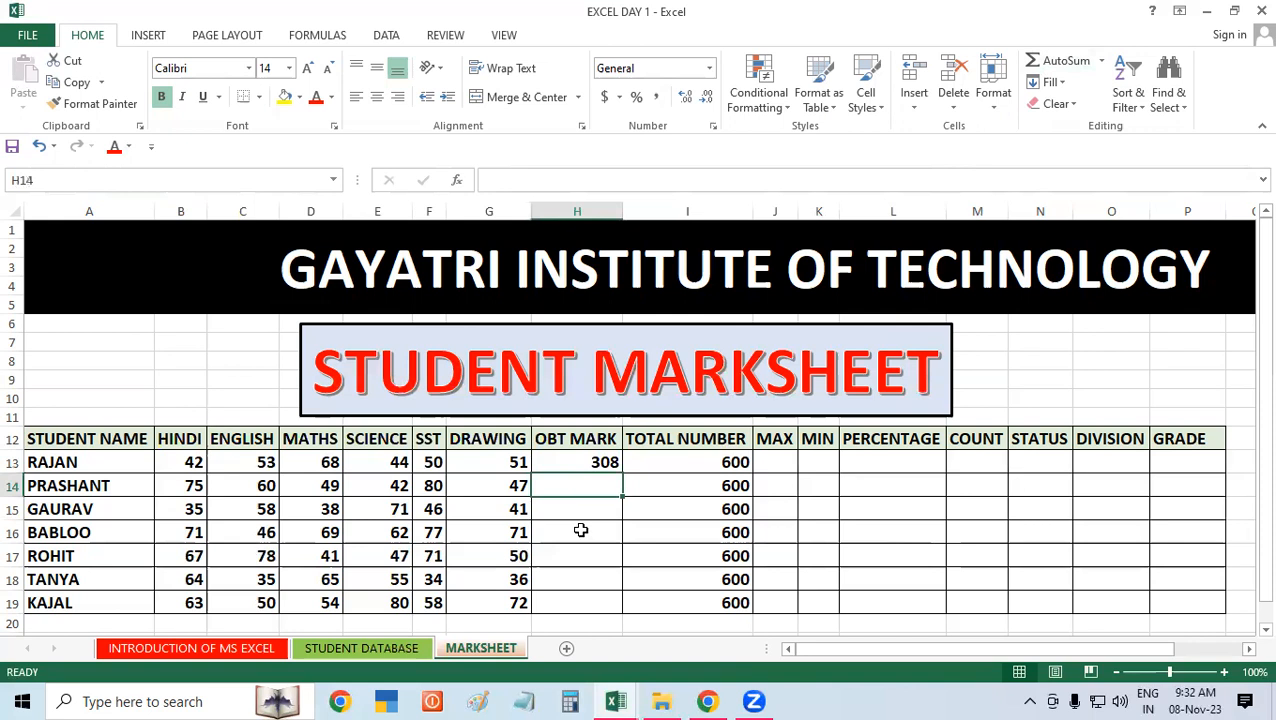
{"action": "left_click", "coordinate": [590, 464]}
{"action": "key", "text": "Delete"}
{"action": "left_click", "coordinate": [698, 533]}
Step: Insert the AutoSum formula =SUM(B13:G13) in the first OBT MARK cell once more and clear the cell
{"action": "left_click", "coordinate": [605, 462]}
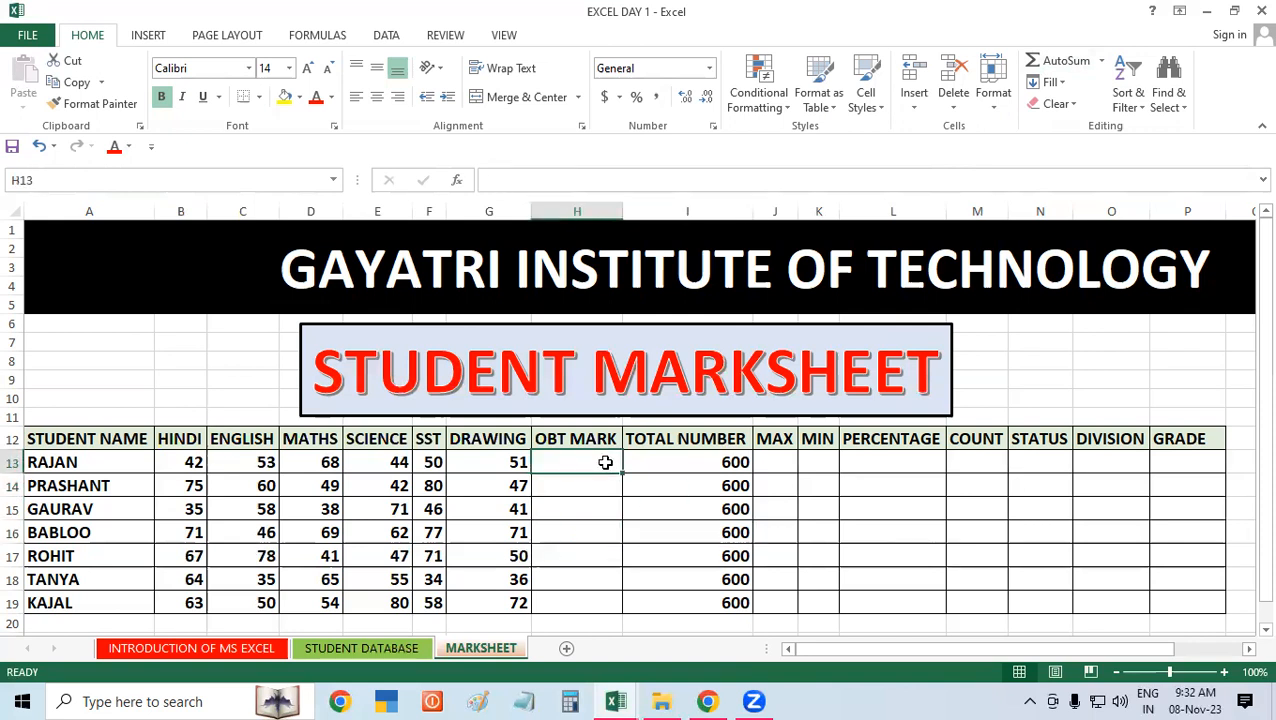
{"action": "key", "text": "alt+equal"}
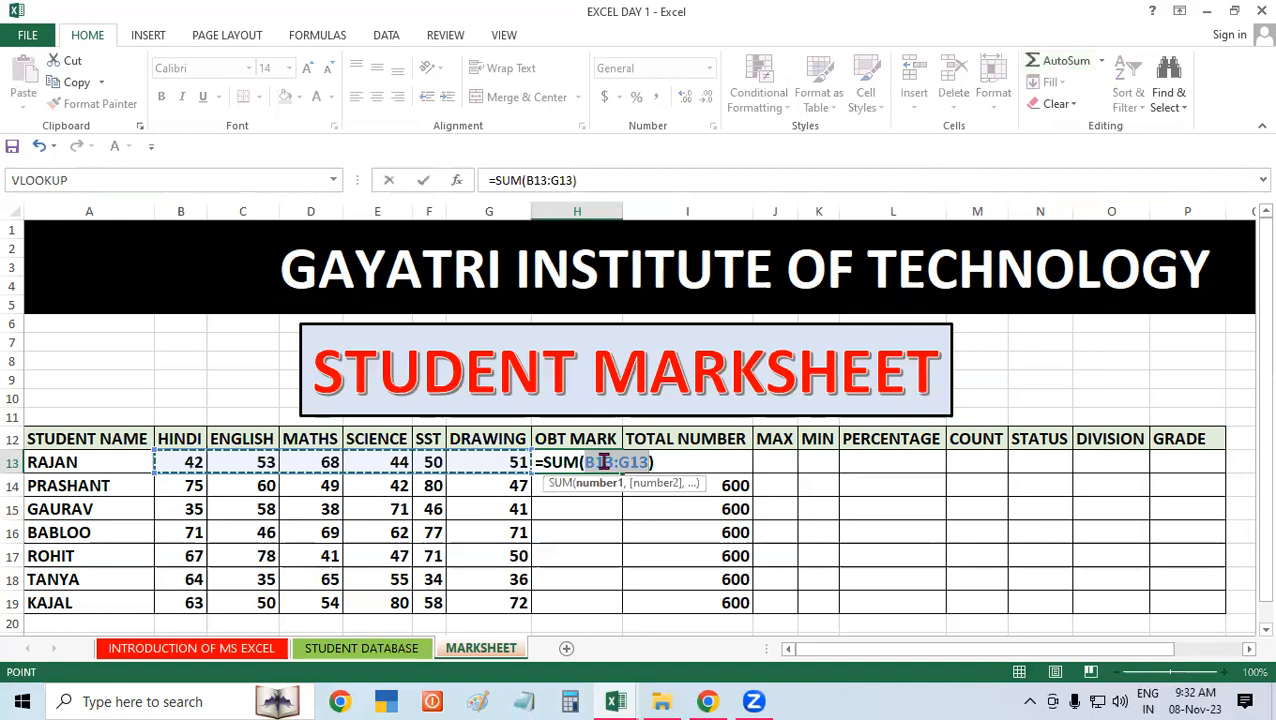
{"action": "key", "text": "Return"}
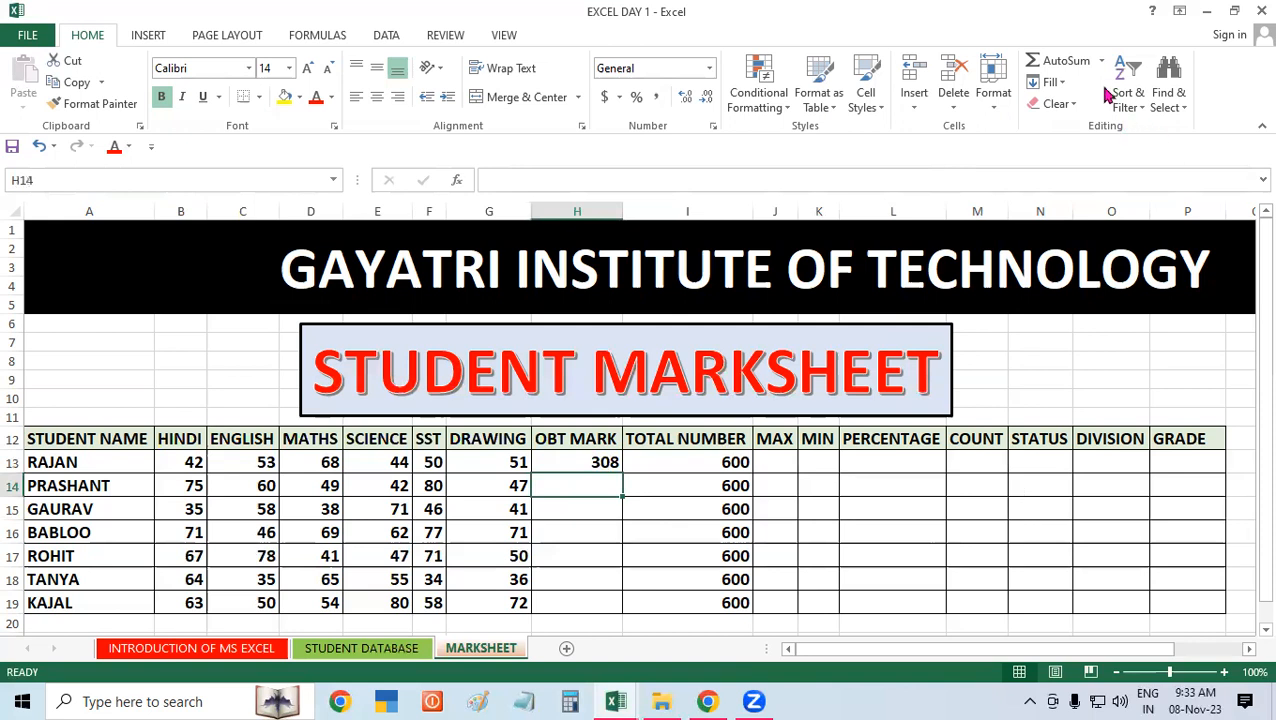
{"action": "left_click", "coordinate": [601, 459]}
{"action": "key", "text": "Delete"}
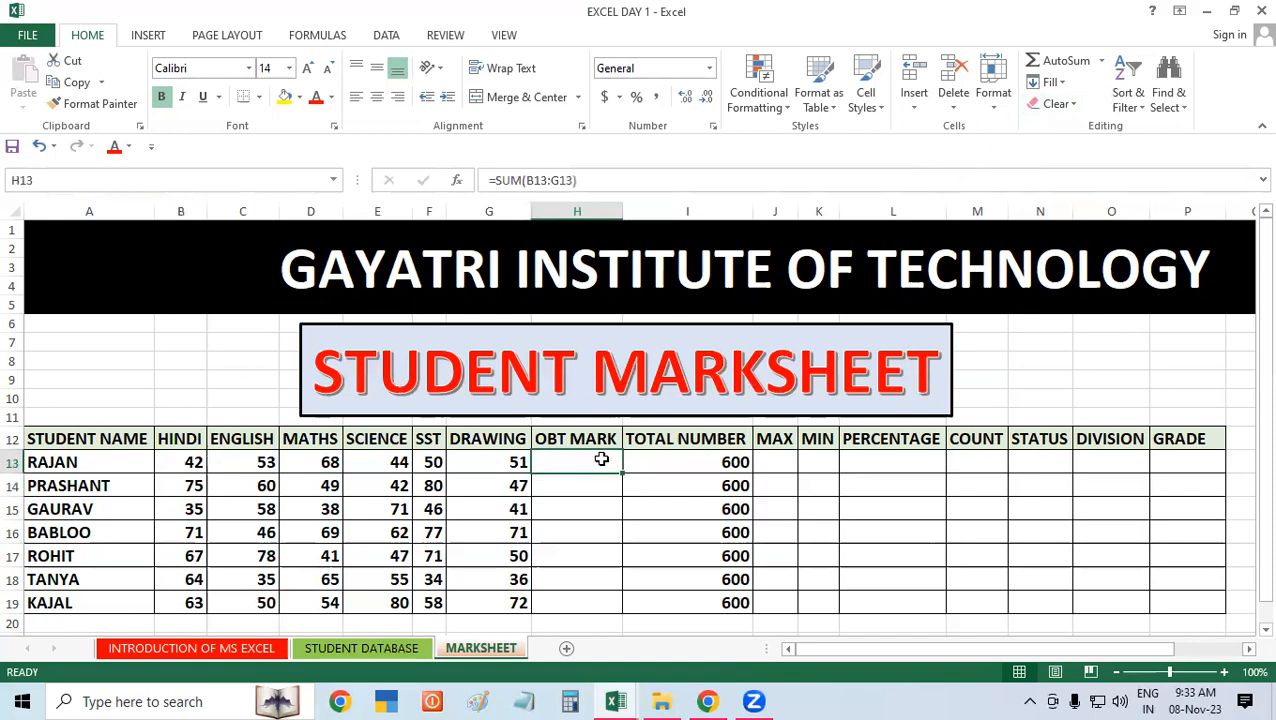
Step: Select the six subject marks B13:G13, AutoSum the selection into the adjacent H13, and delete the total
{"action": "left_click_drag", "start_coordinate": [170, 458], "coordinate": [481, 466]}
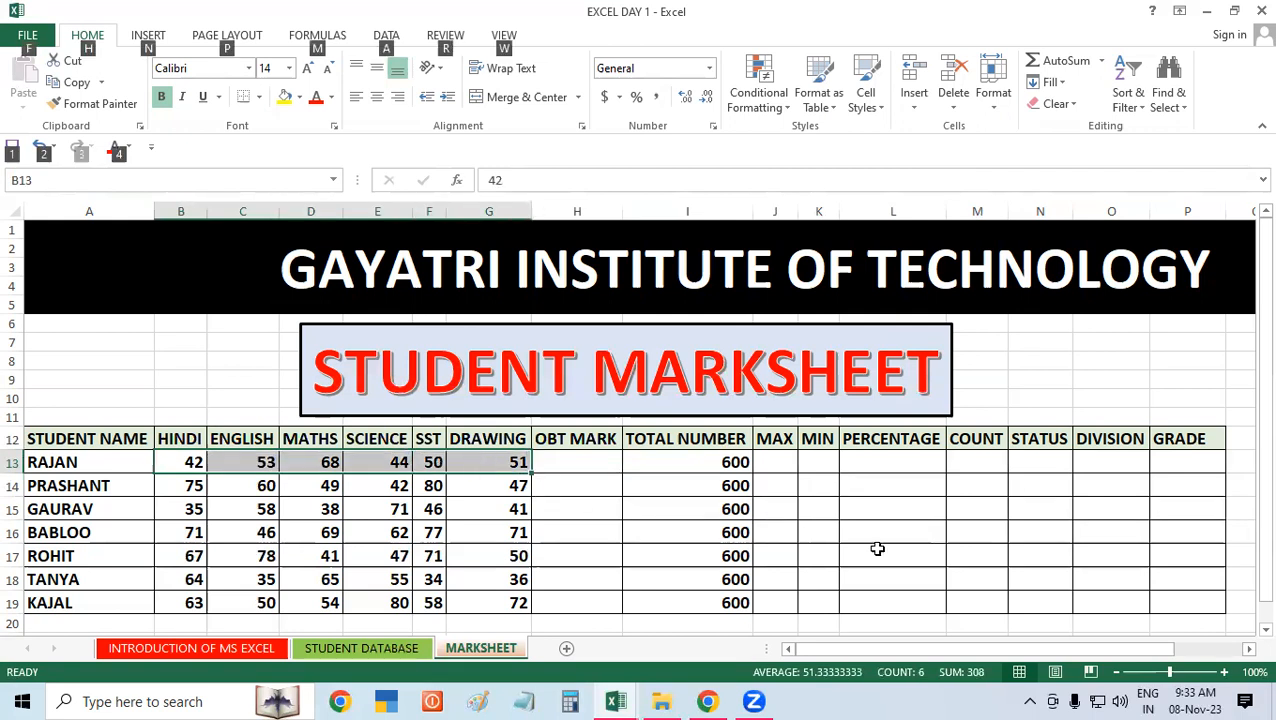
{"action": "key", "text": "alt+equal"}
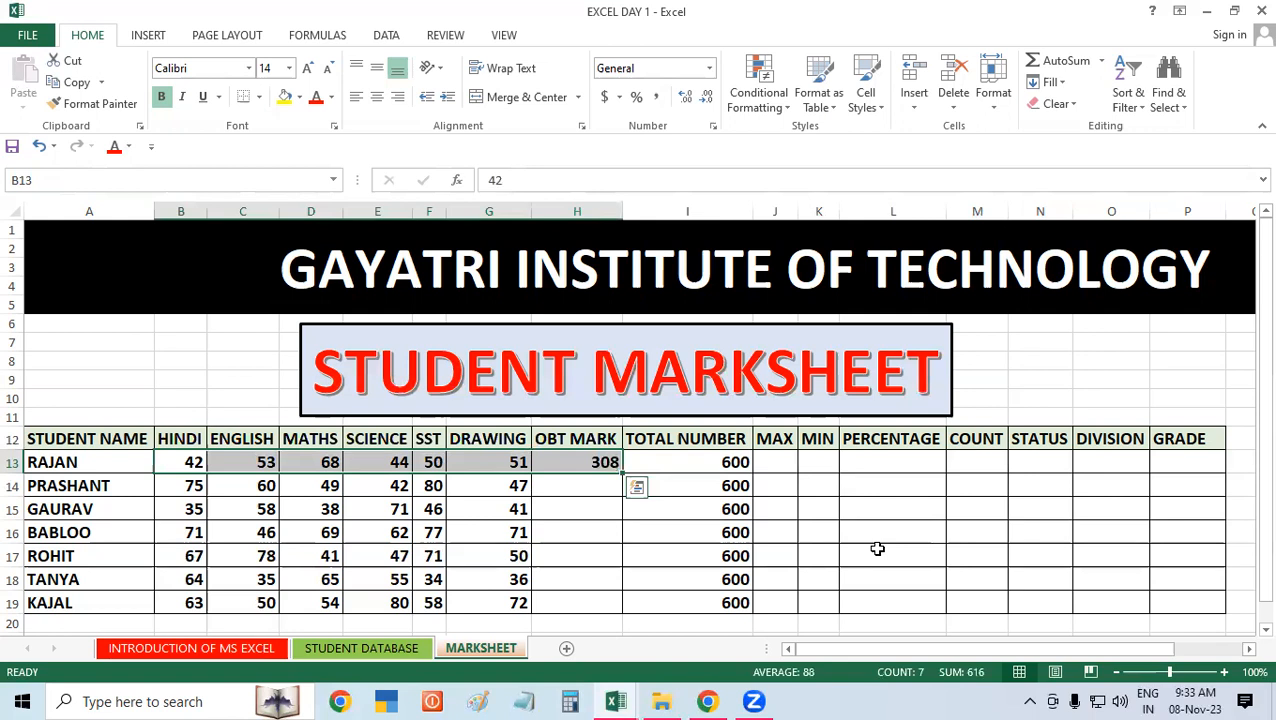
{"action": "left_click", "coordinate": [948, 472]}
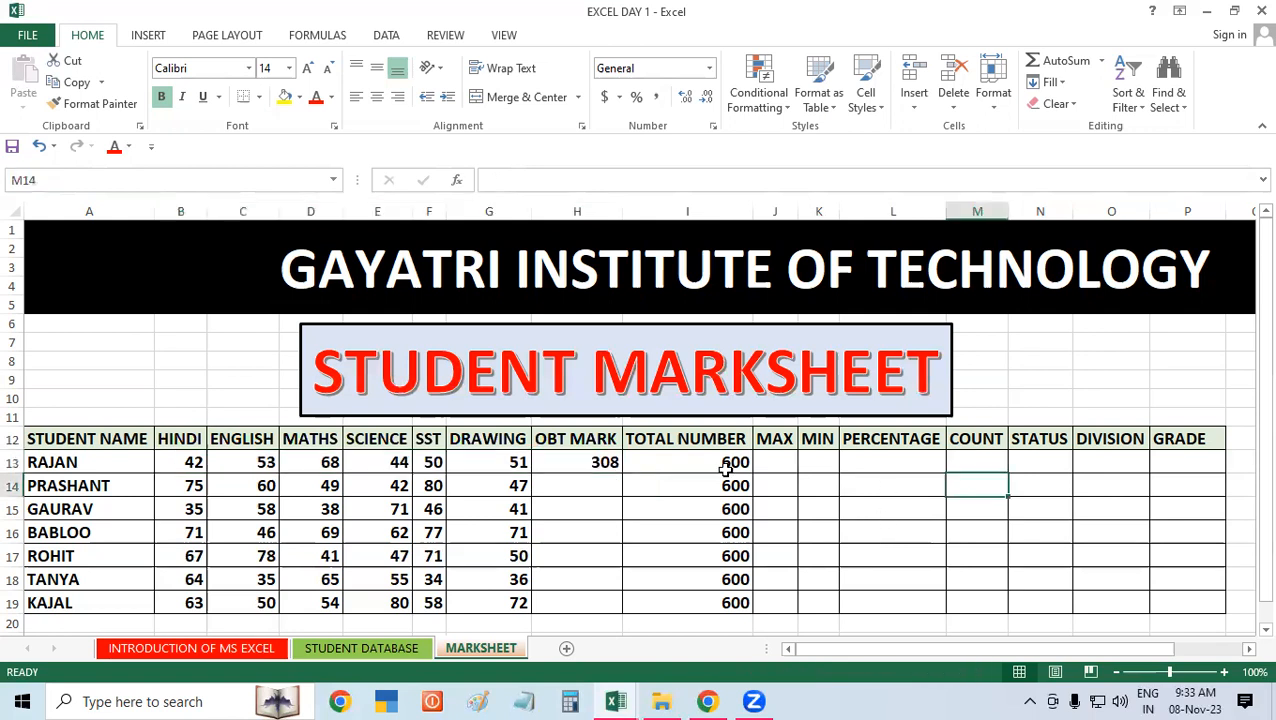
{"action": "left_click", "coordinate": [597, 460]}
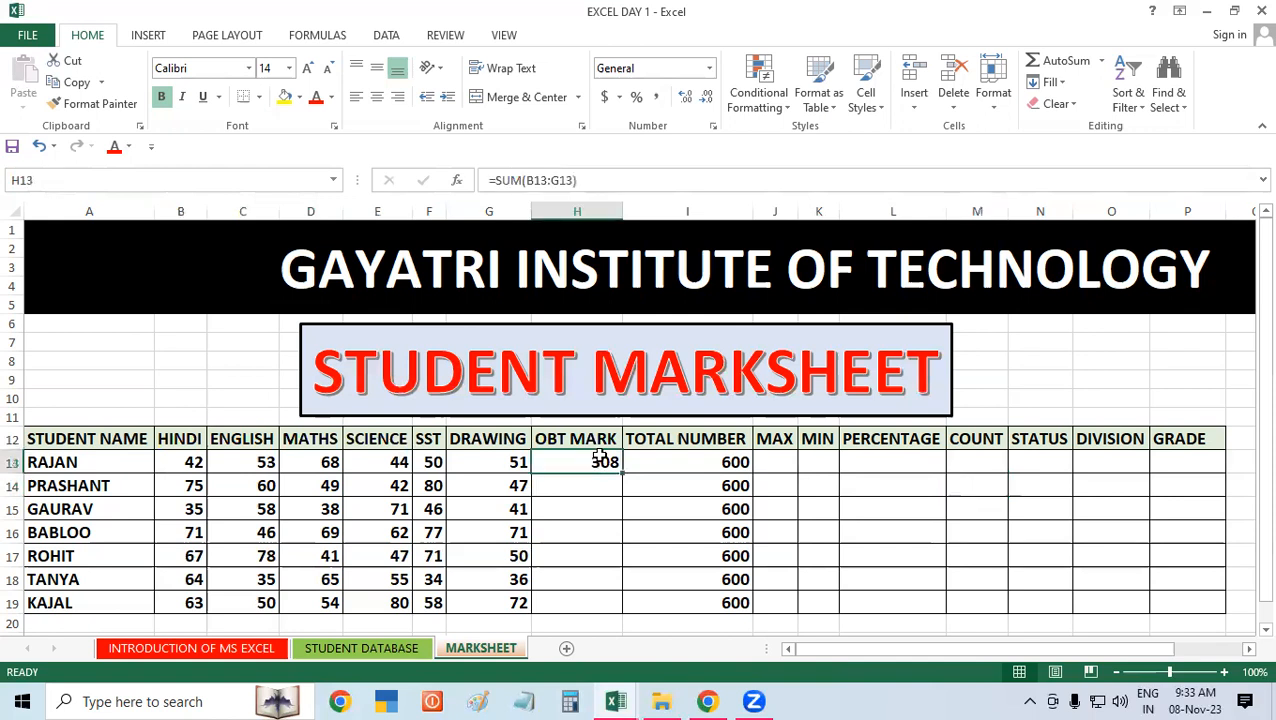
{"action": "key", "text": "Delete"}
{"action": "left_click", "coordinate": [712, 508]}
Step: Calculate the first student's OBT MARK in H13 with the AutoSum formula =SUM(B13:G13)
{"action": "left_click", "coordinate": [540, 464]}
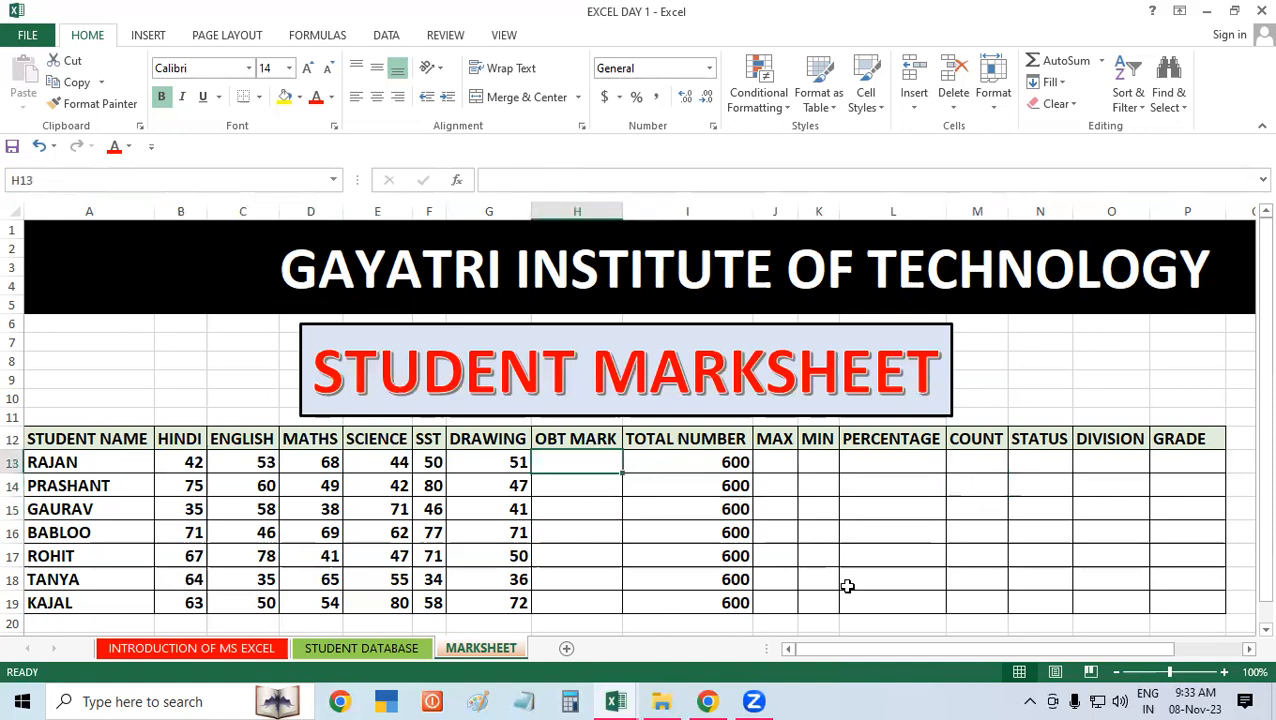
{"action": "key", "text": "alt+equal"}
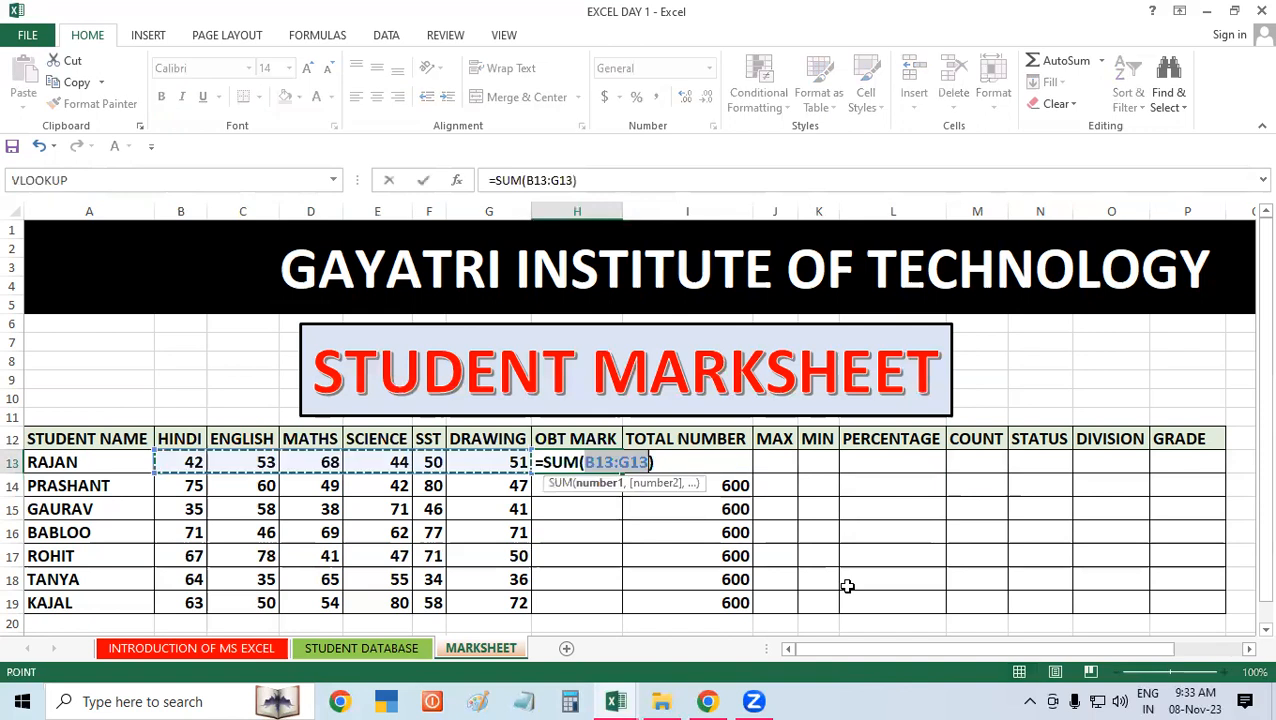
{"action": "key", "text": "Return"}
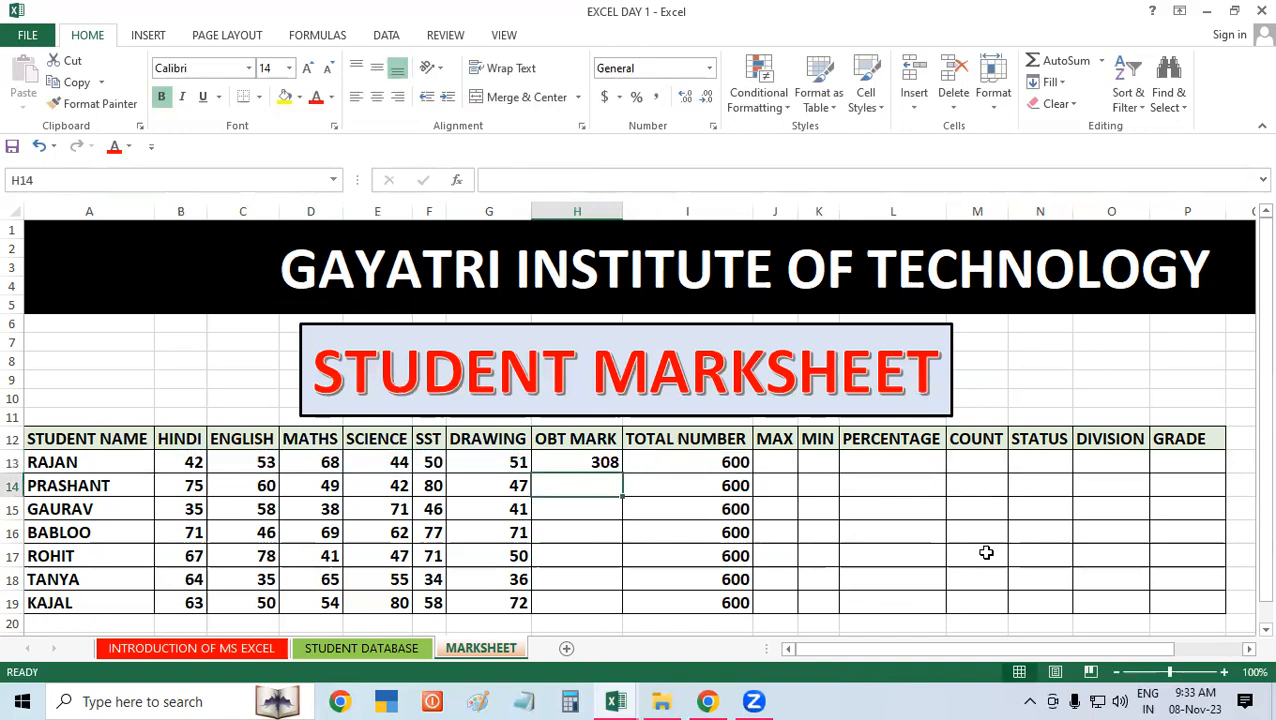
{"action": "left_click", "coordinate": [1014, 541]}
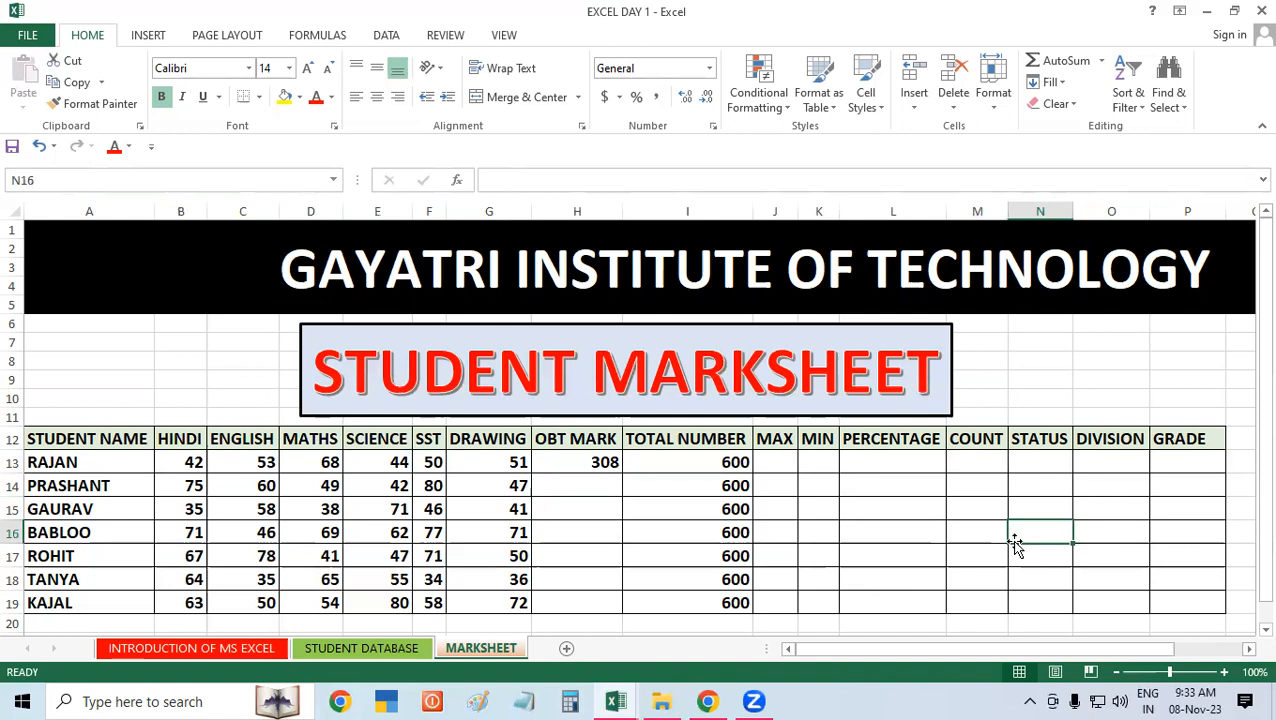
{"action": "left_click", "coordinate": [966, 505]}
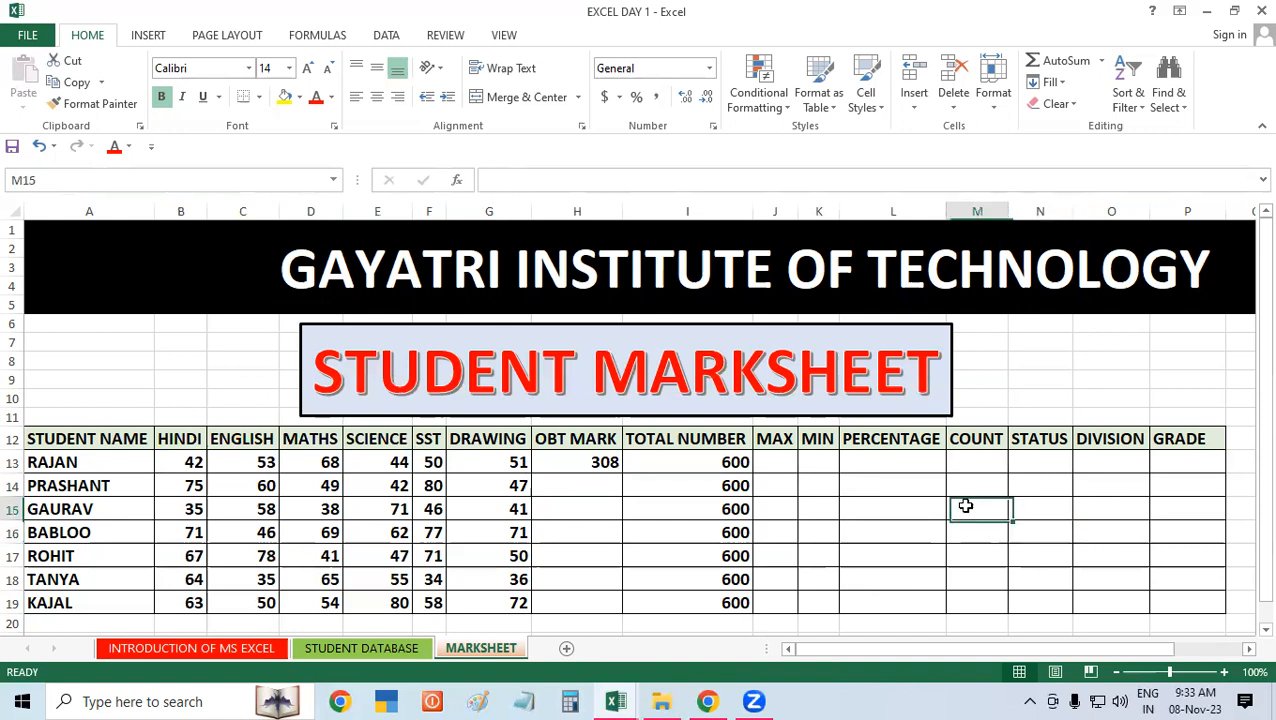
Step: Auto-fill the H13 sum formula down the OBT MARK column to H19 and undo the fill
{"action": "left_click", "coordinate": [573, 466]}
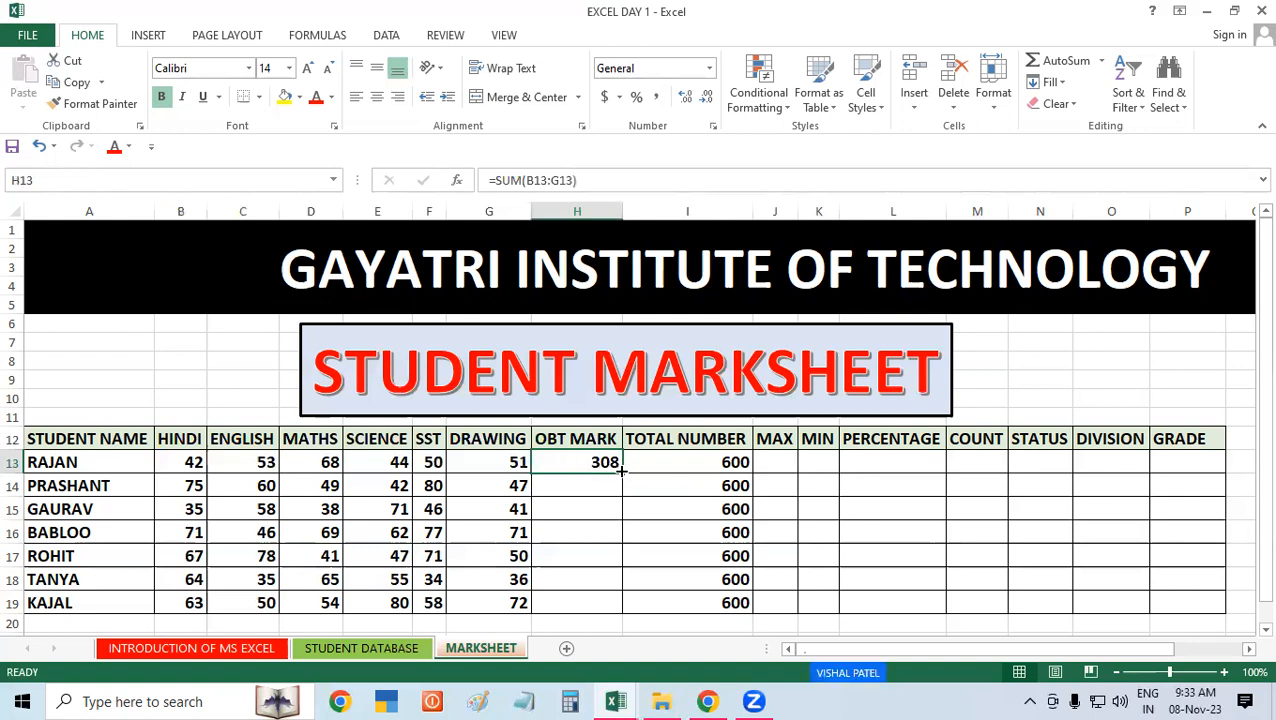
{"action": "double_click", "coordinate": [620, 469]}
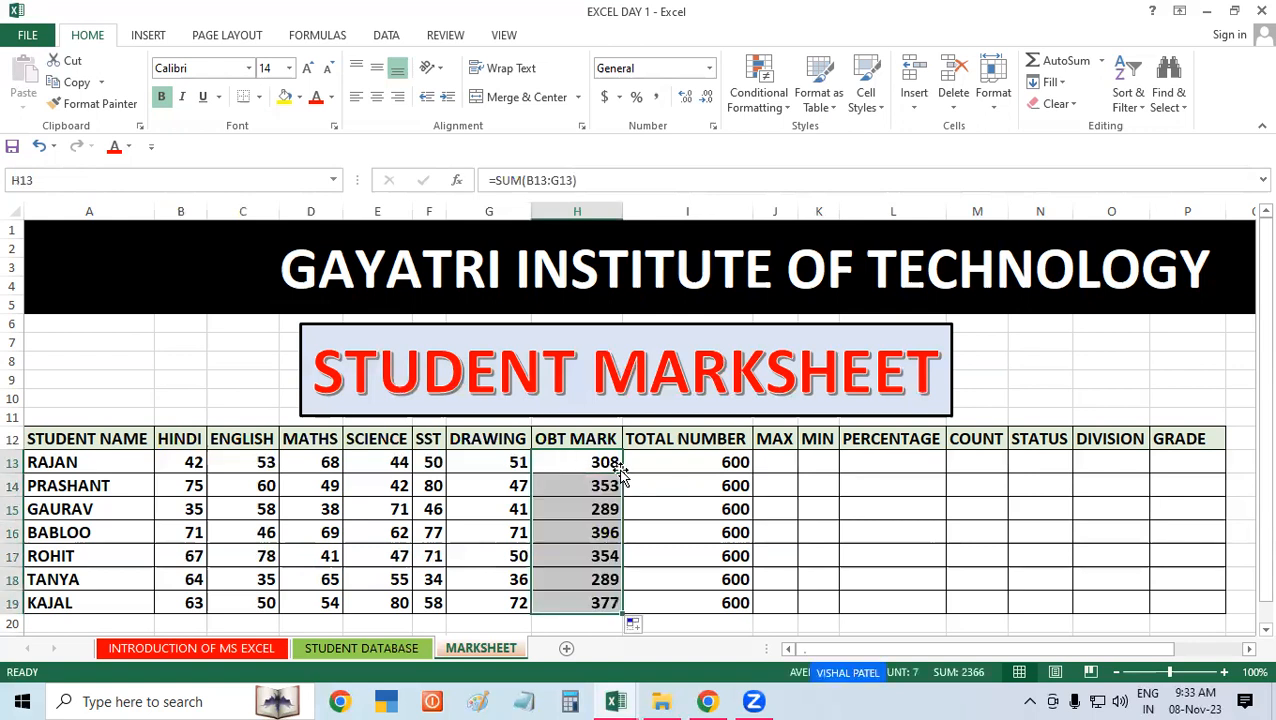
{"action": "key", "text": "ctrl+z"}
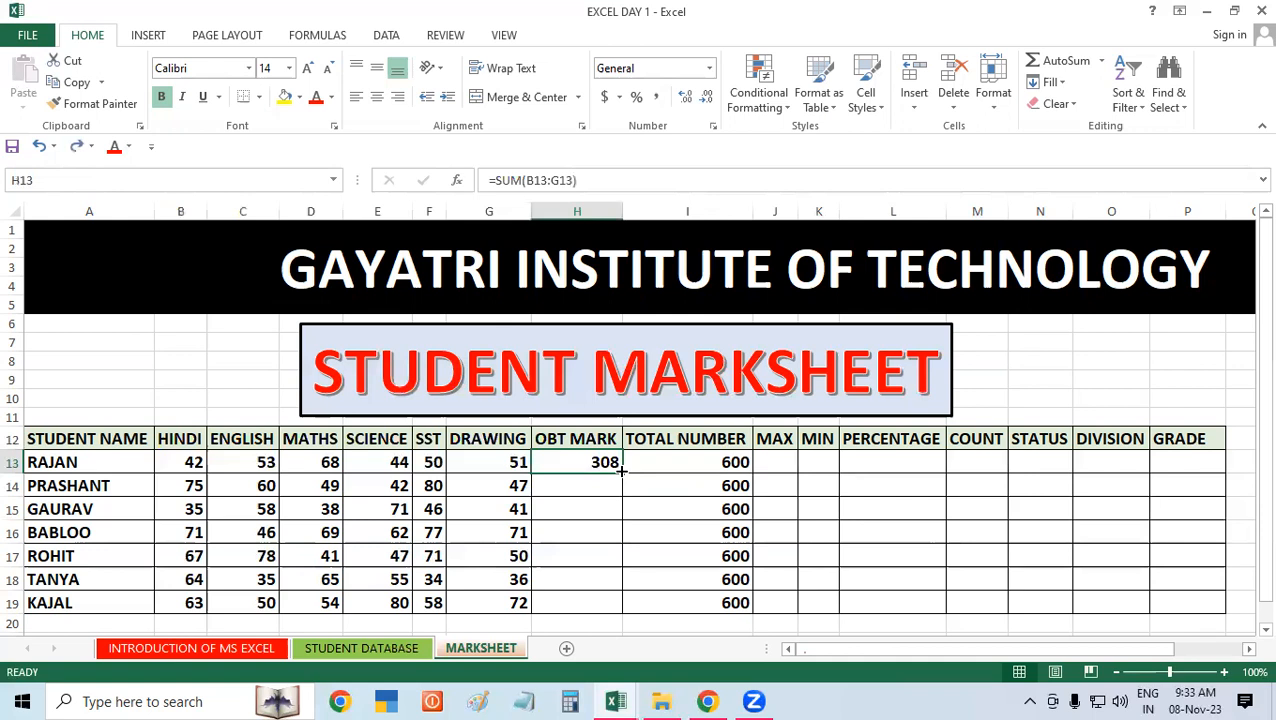
Step: Copy the sum formula from H13 down through H19 for all remaining students
{"action": "left_click", "coordinate": [692, 512]}
{"action": "left_click", "coordinate": [595, 462]}
{"action": "left_click_drag", "start_coordinate": [622, 476], "coordinate": [613, 604]}
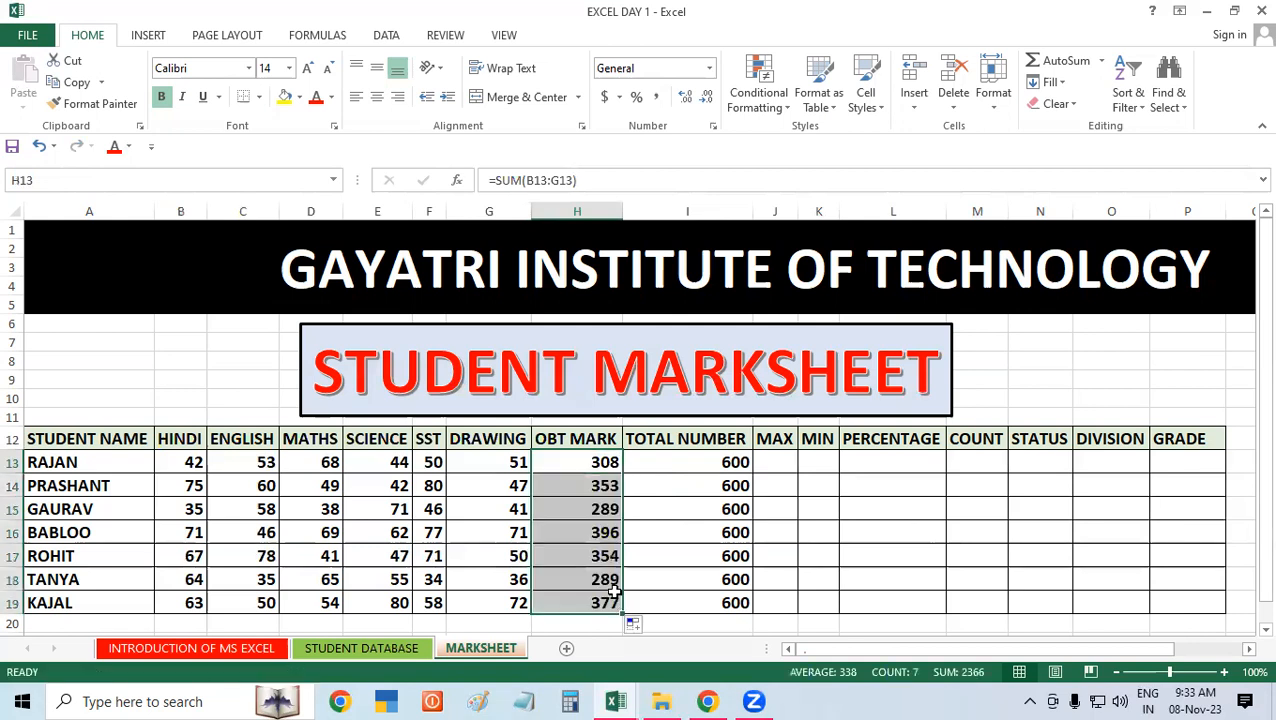
{"action": "left_click", "coordinate": [852, 490]}
{"action": "left_click_drag", "start_coordinate": [198, 462], "coordinate": [690, 596]}
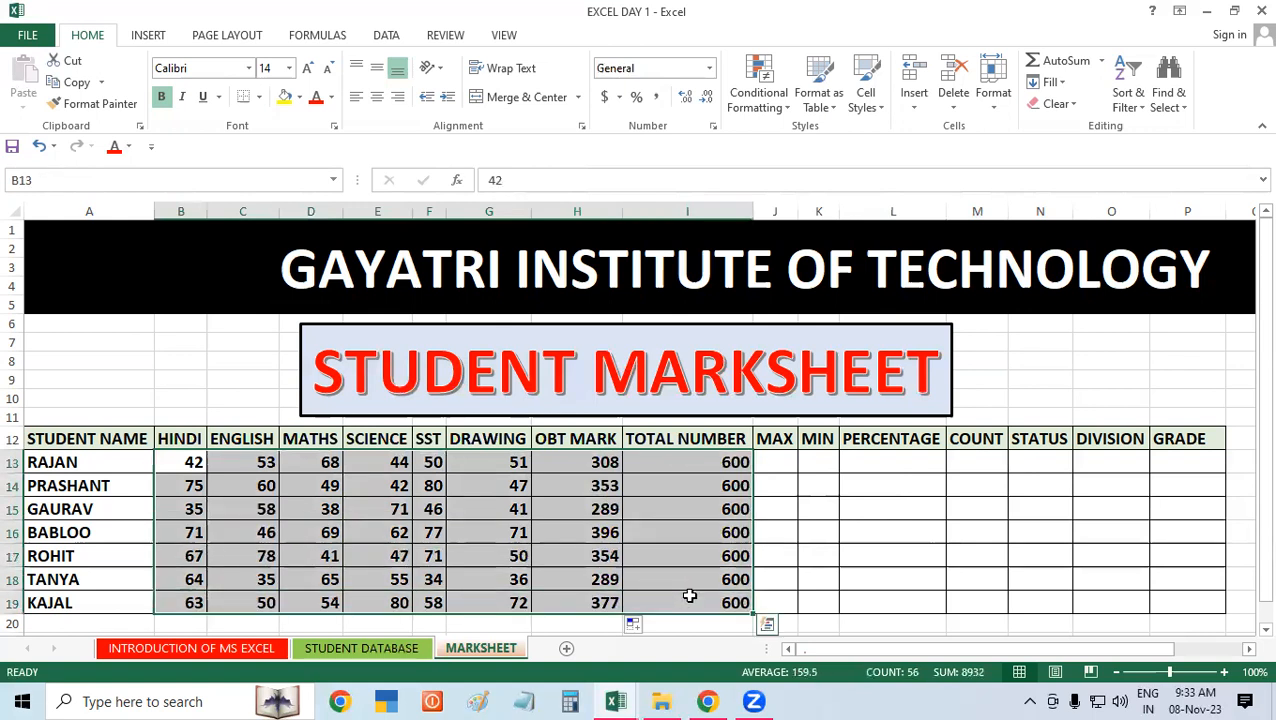
{"action": "left_click", "coordinate": [906, 506]}
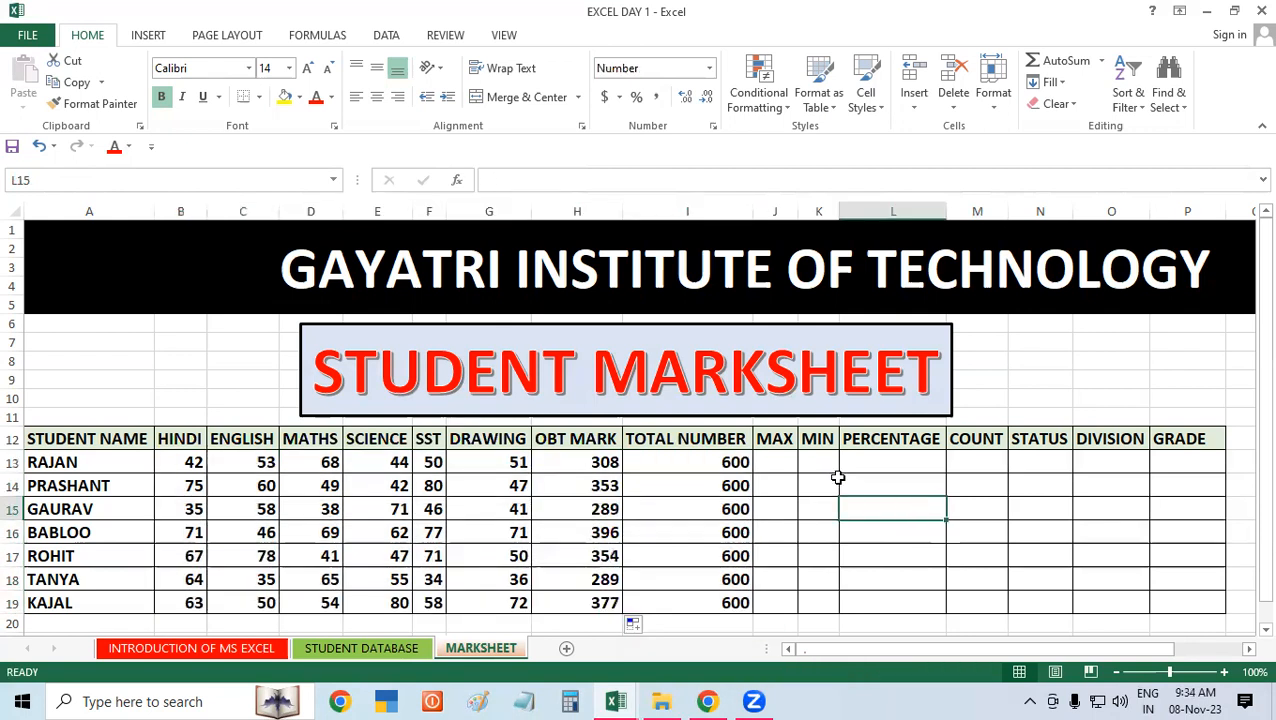
{"action": "left_click", "coordinate": [777, 470]}
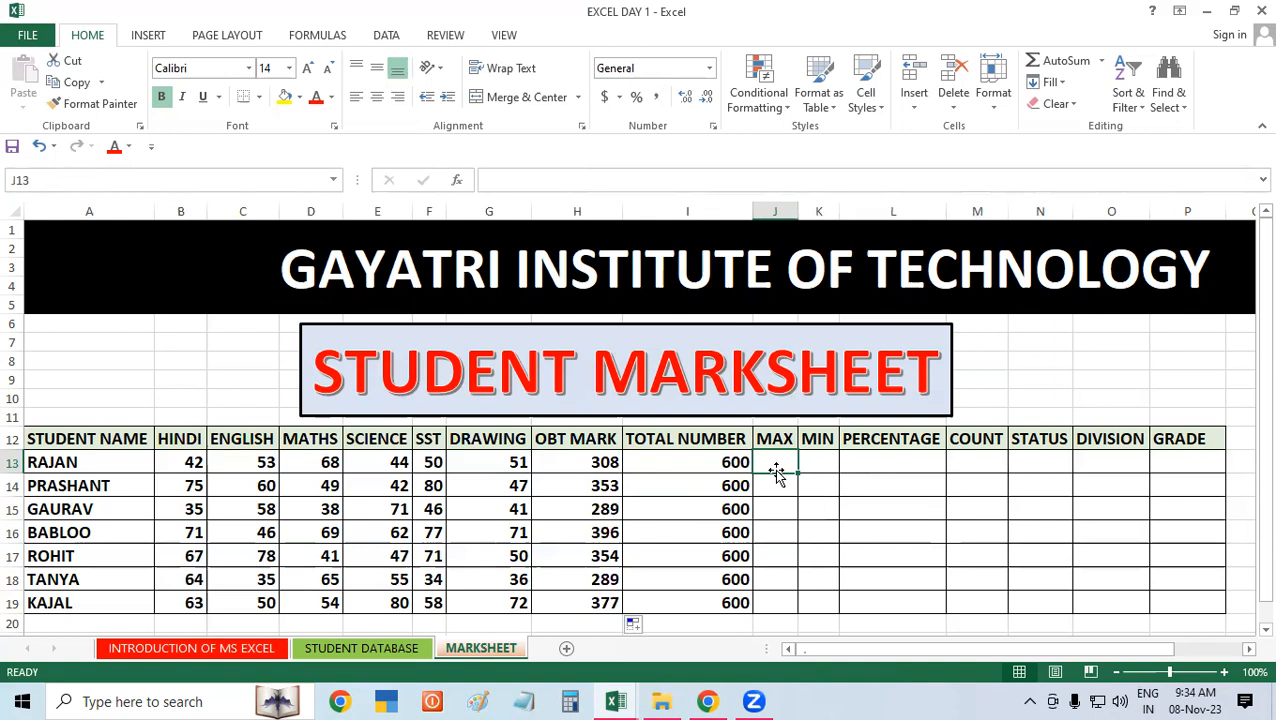
{"action": "left_click", "coordinate": [187, 458]}
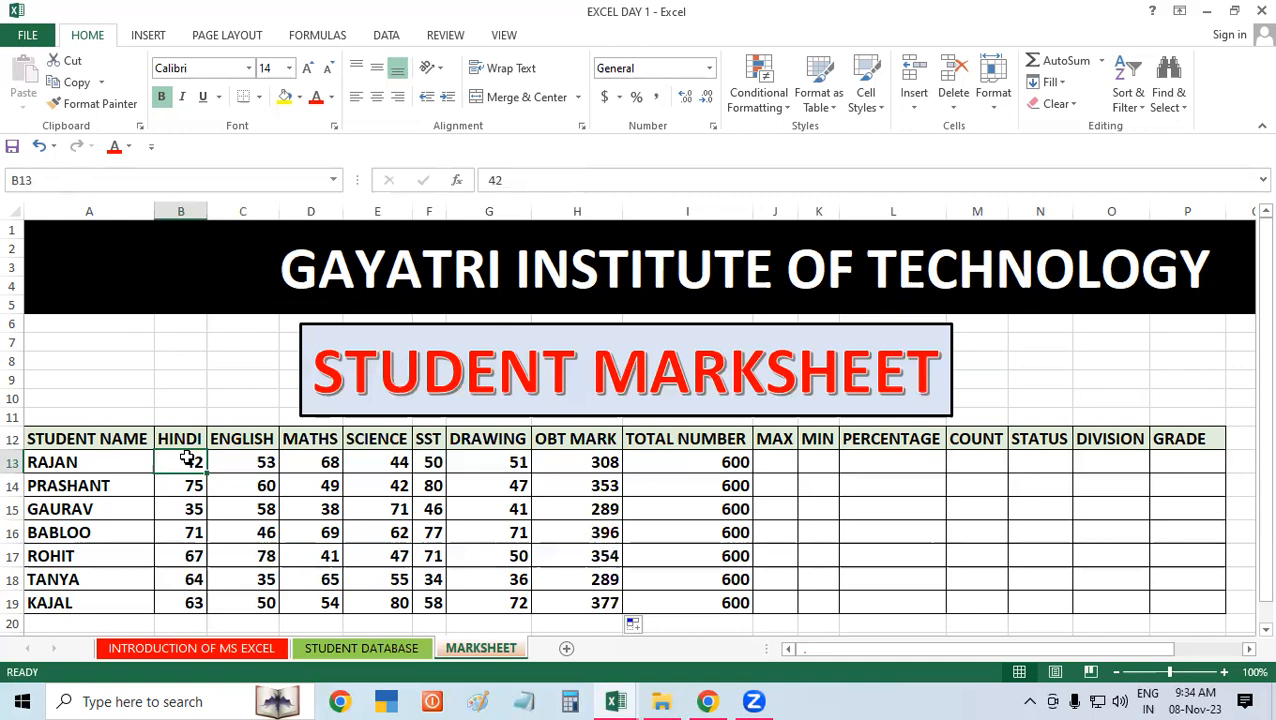
{"action": "left_click", "coordinate": [322, 460]}
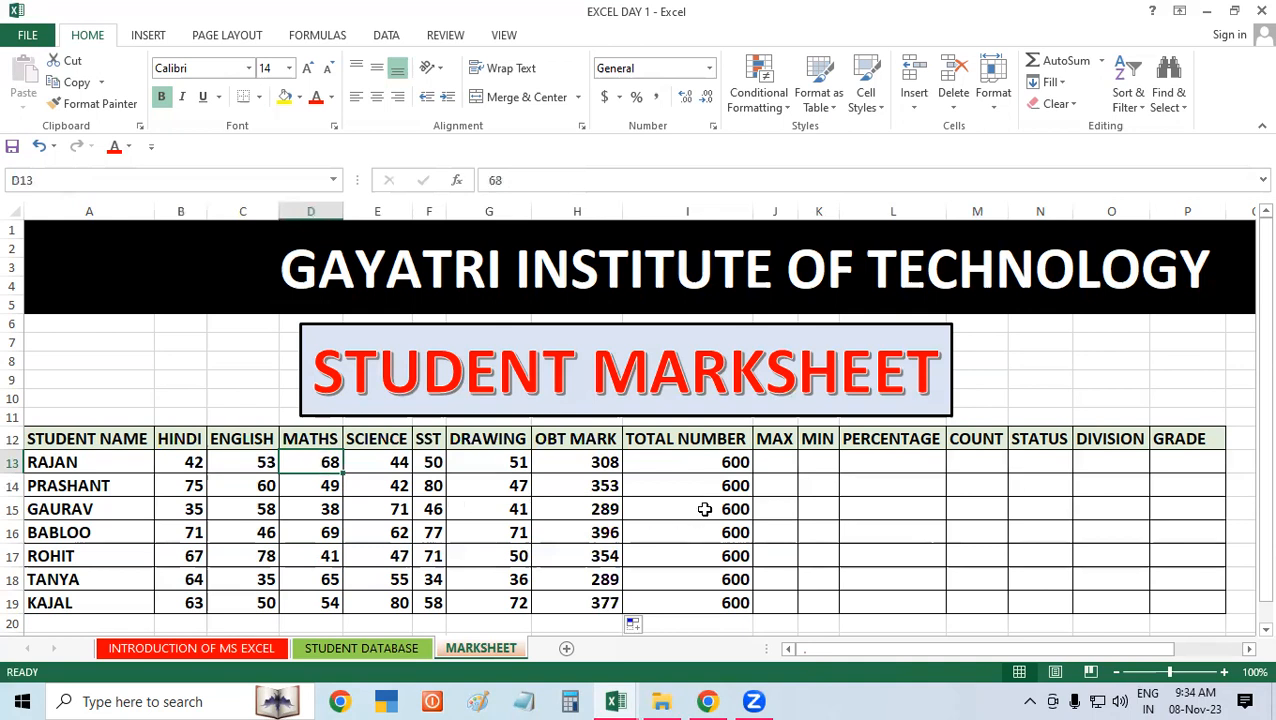
Step: Find the first student's highest subject mark in J13 with the formula =MAX(B13:G13)
{"action": "left_click", "coordinate": [783, 465]}
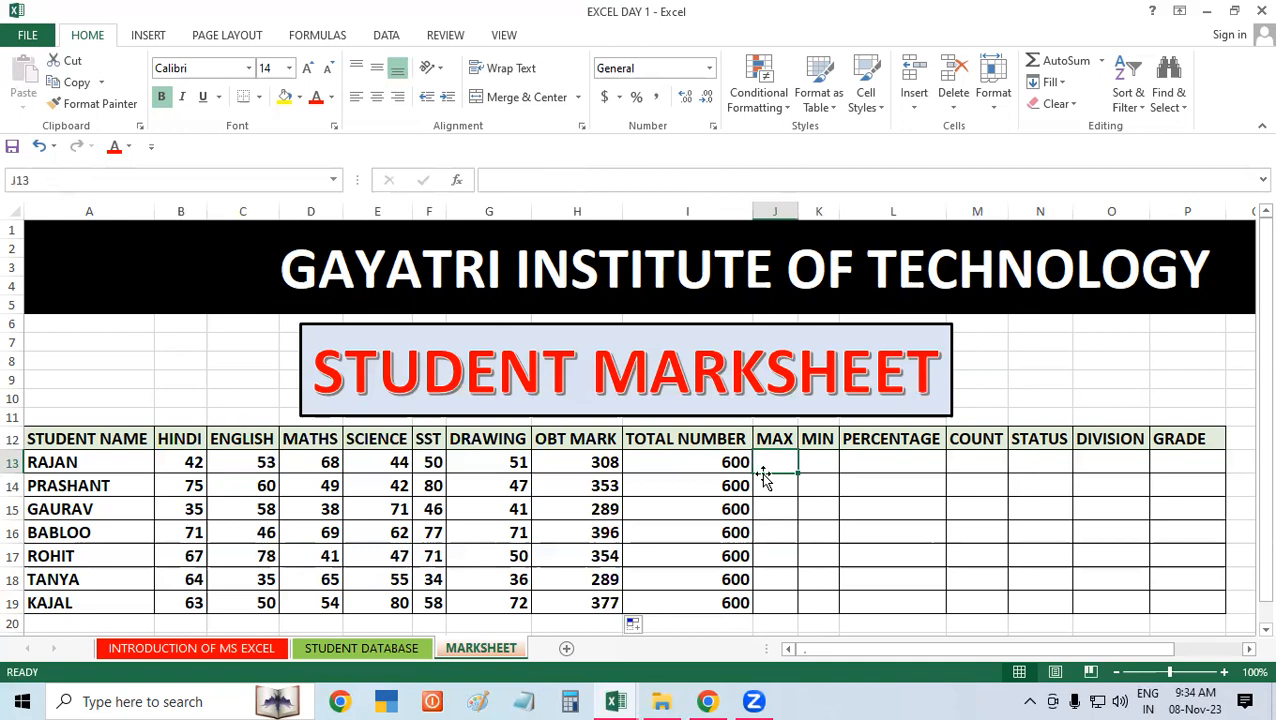
{"action": "type", "text": "=M"}
{"action": "type", "text": "A"}
{"action": "key", "text": "BackSpace"}
{"action": "type", "text": "MAX"}
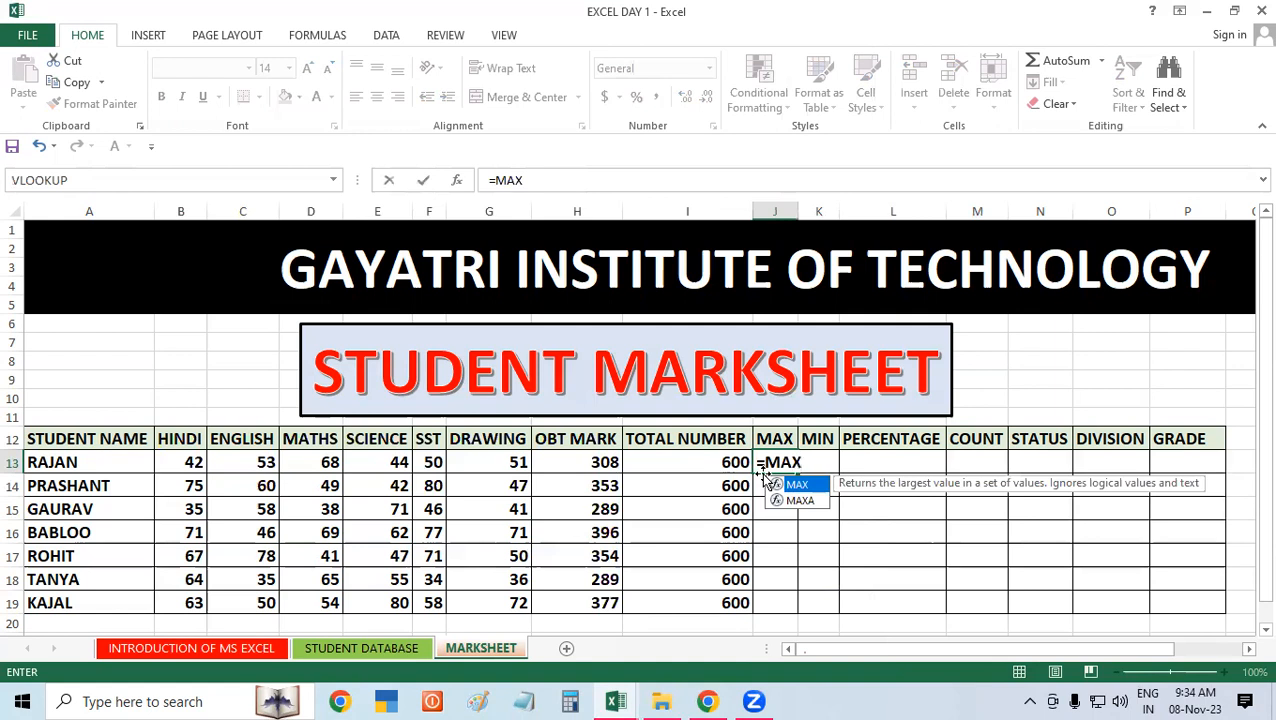
{"action": "type", "text": "("}
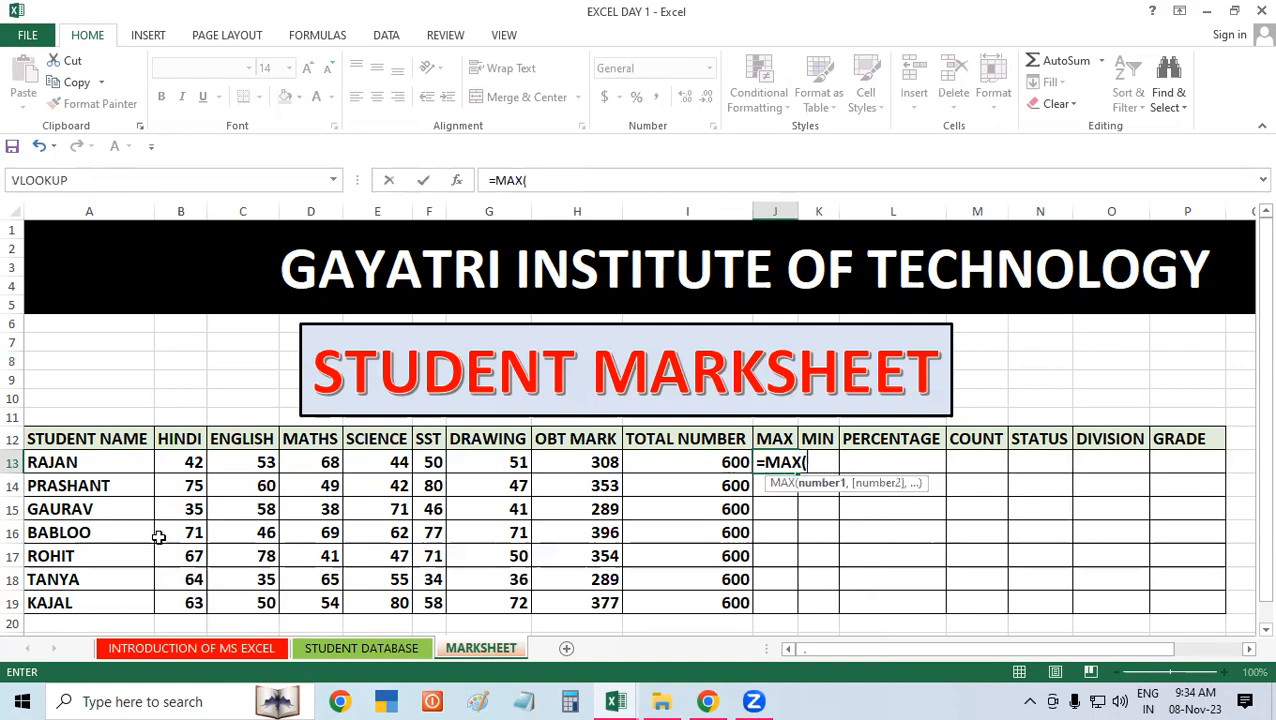
{"action": "left_click_drag", "start_coordinate": [191, 466], "coordinate": [510, 465]}
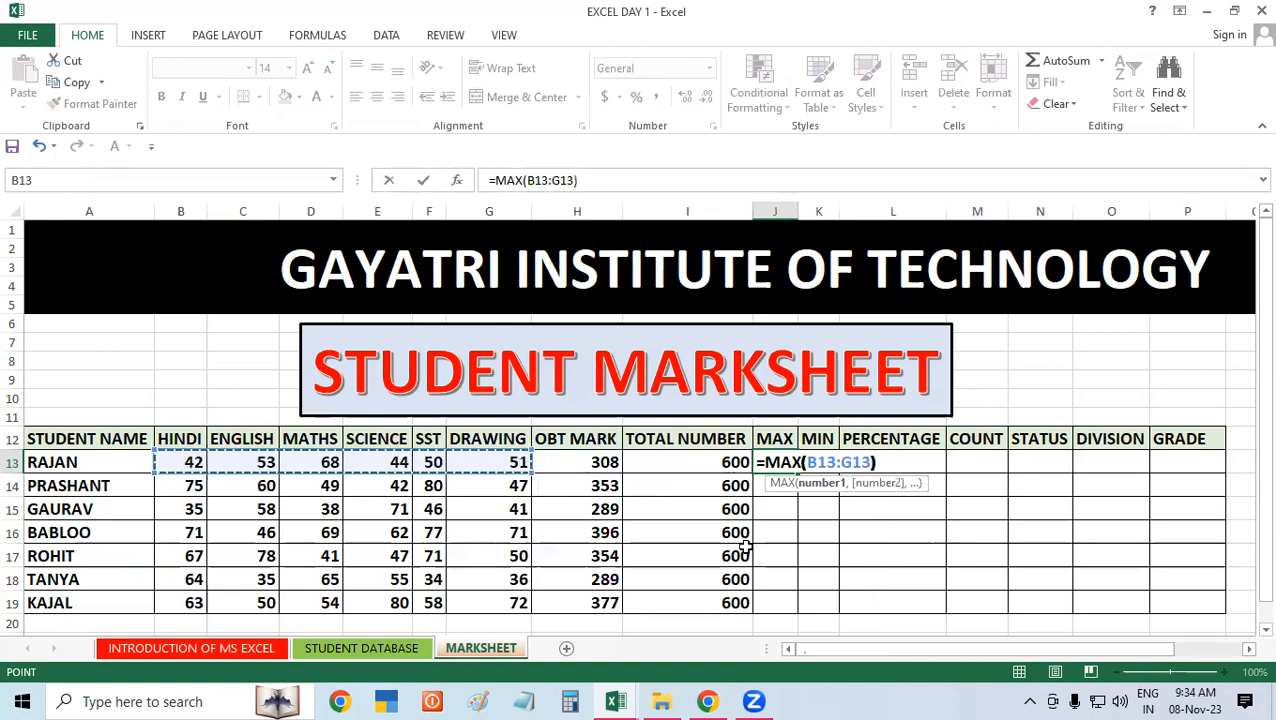
{"action": "key", "text": "Return"}
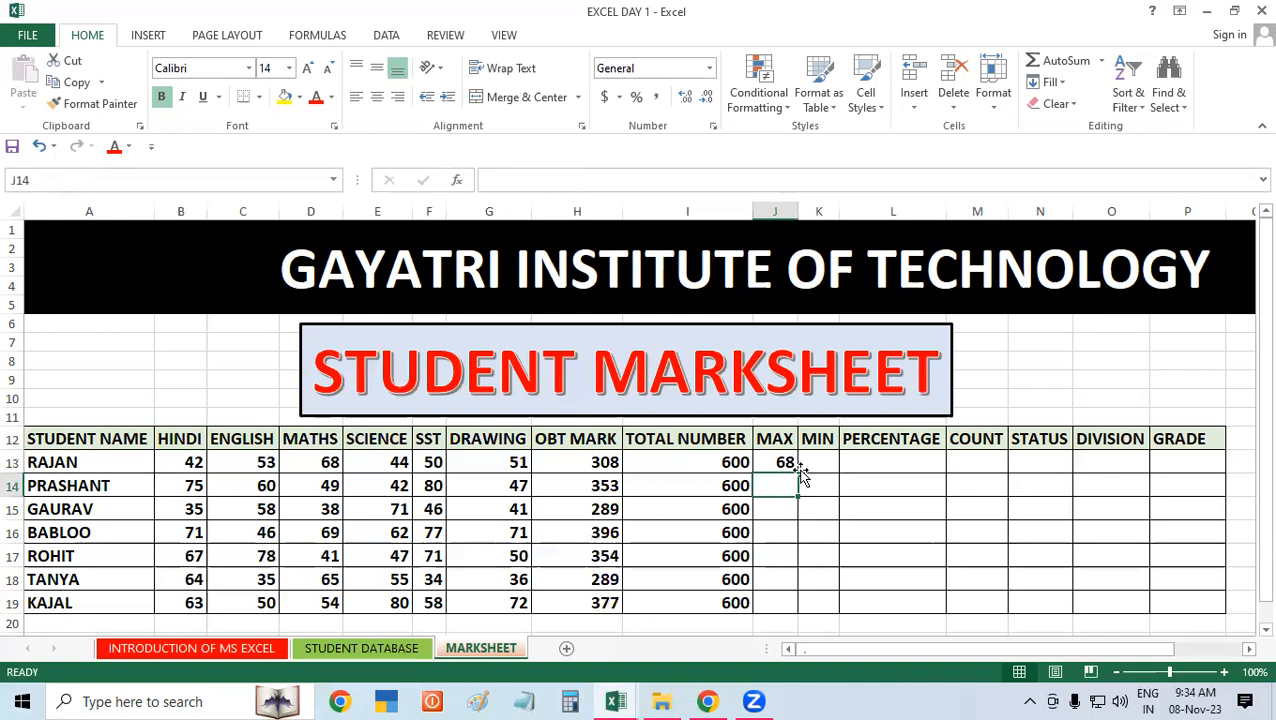
Step: Fill the MAX formula from J13 down to J19 and check the row 15 maximum against its subject marks
{"action": "left_click", "coordinate": [768, 463]}
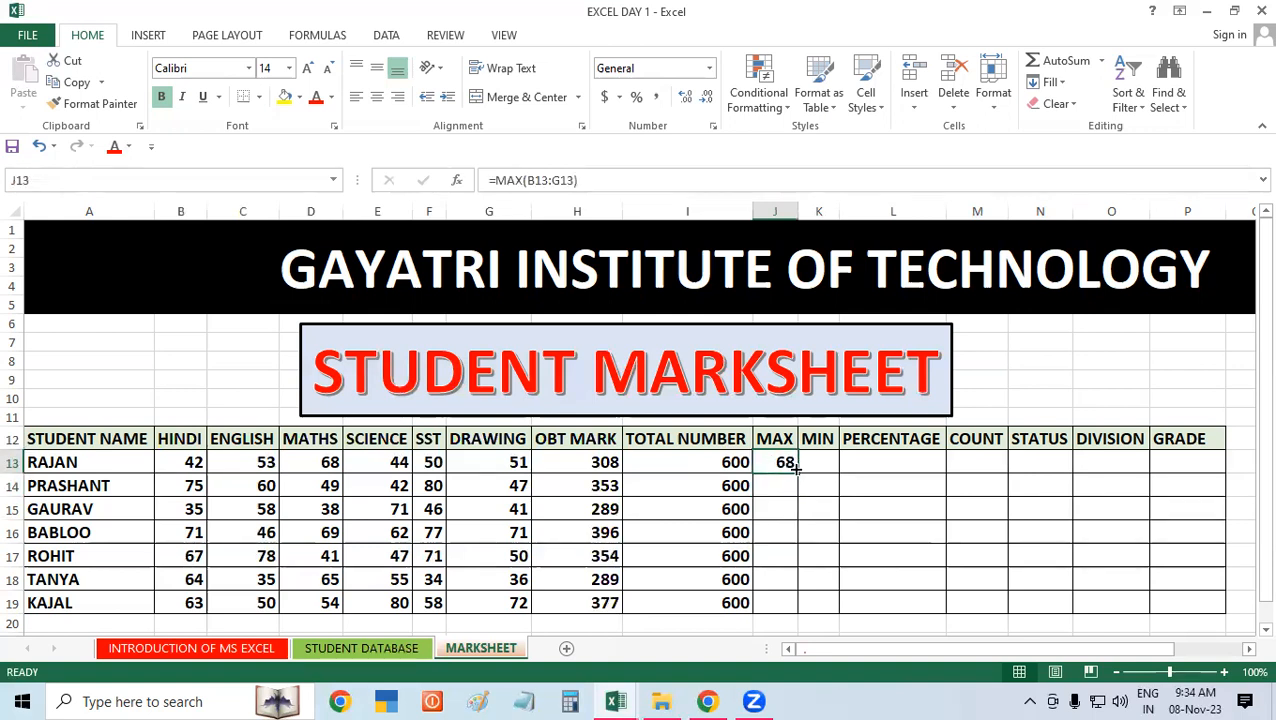
{"action": "double_click", "coordinate": [797, 472]}
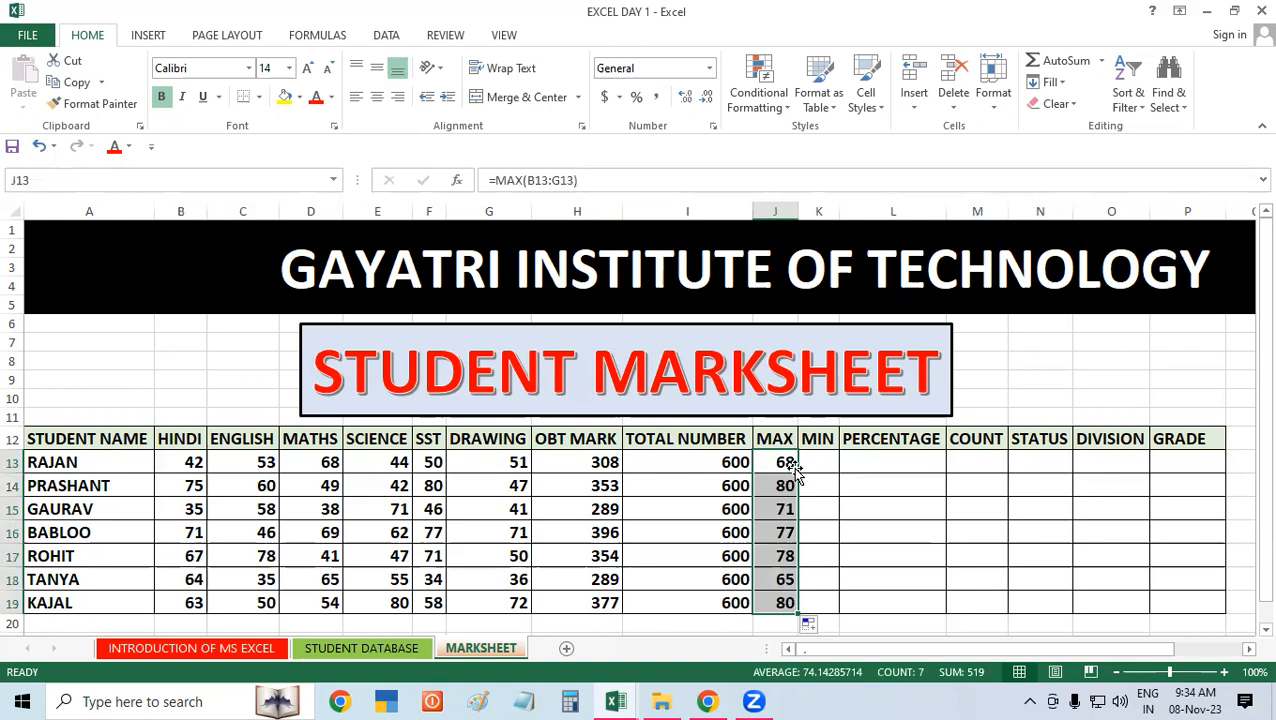
{"action": "left_click", "coordinate": [871, 514]}
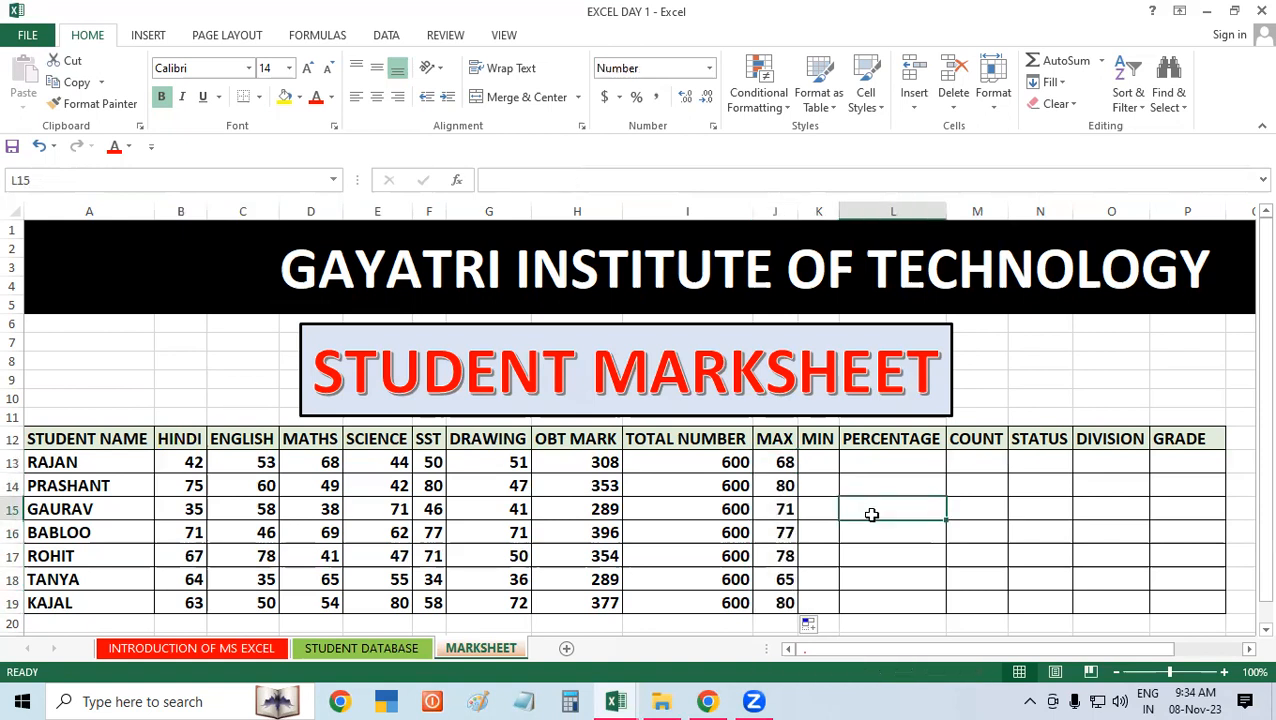
{"action": "left_click", "coordinate": [779, 506]}
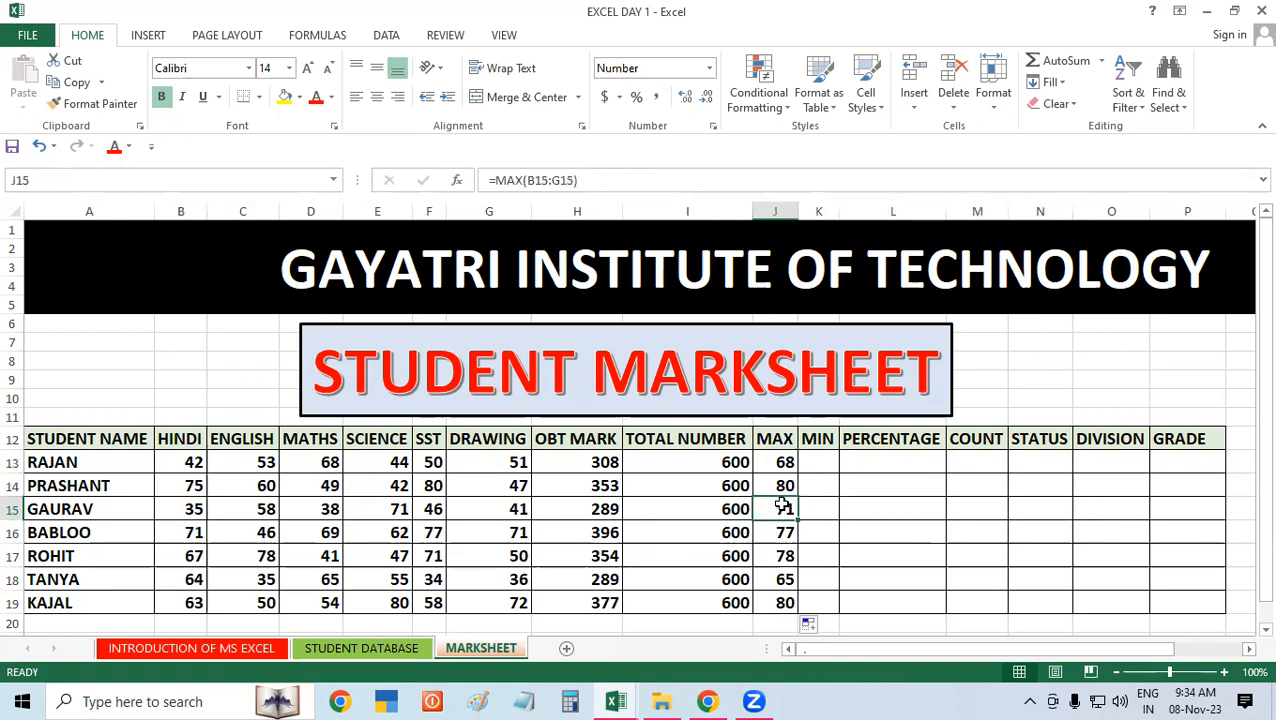
{"action": "left_click", "coordinate": [386, 508]}
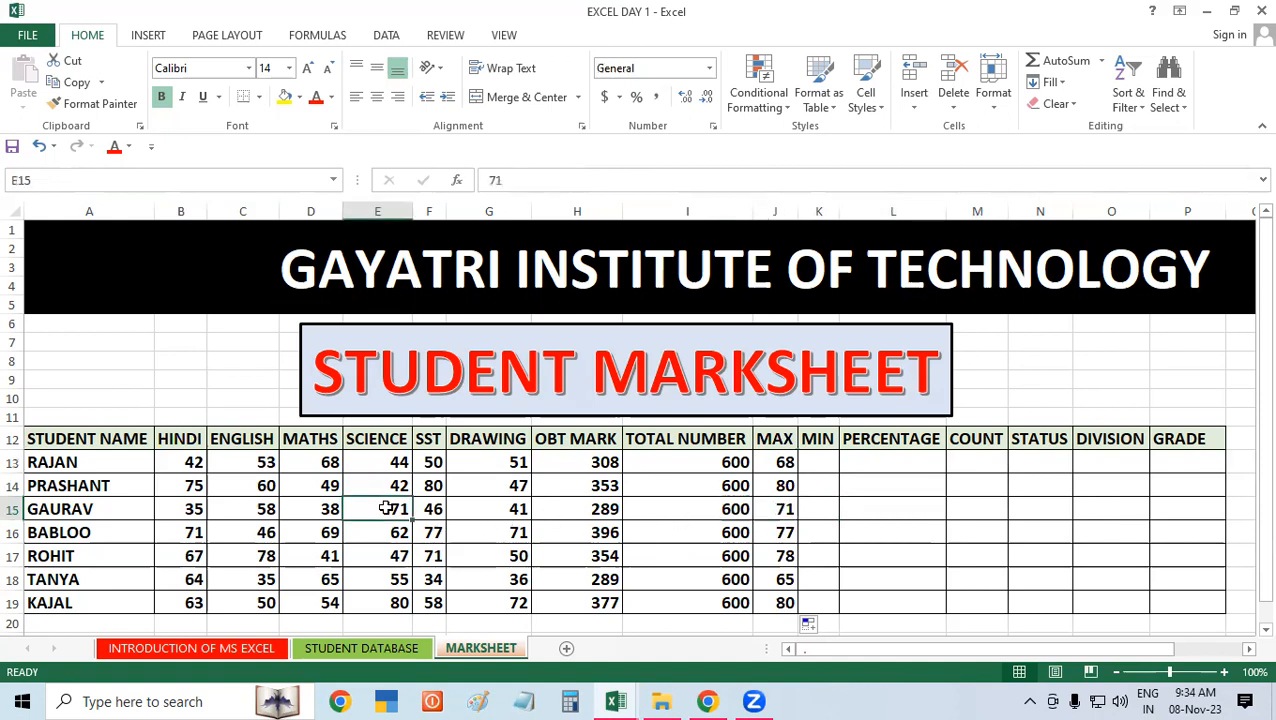
{"action": "left_click", "coordinate": [320, 506]}
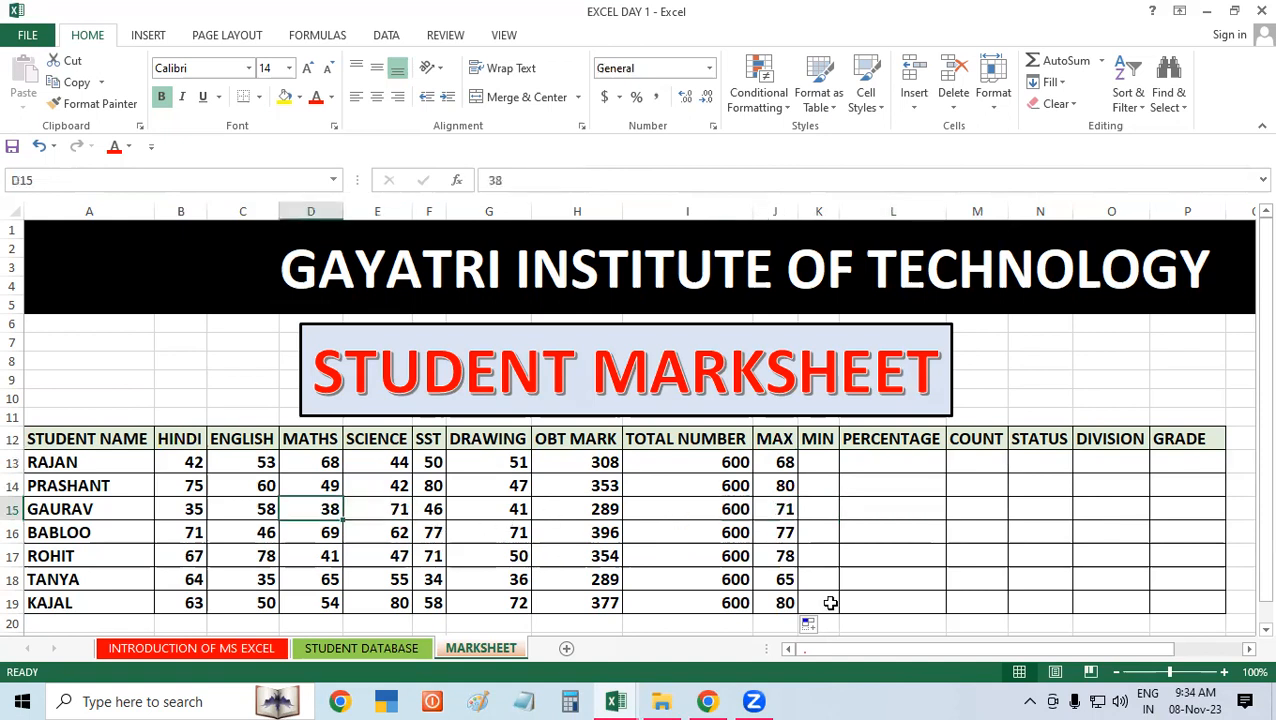
Step: Change the MATHS mark of the student in row 15 (cell D15) to 78
{"action": "type", "text": "78"}
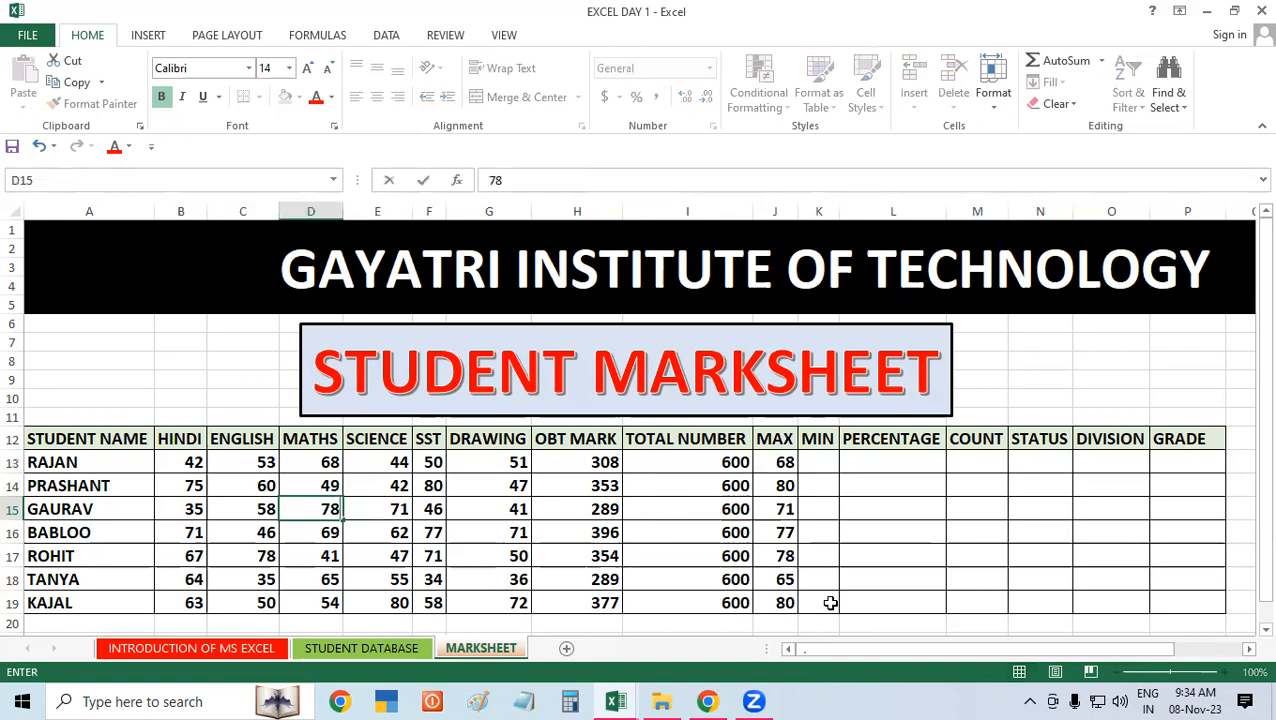
{"action": "left_click", "coordinate": [744, 555]}
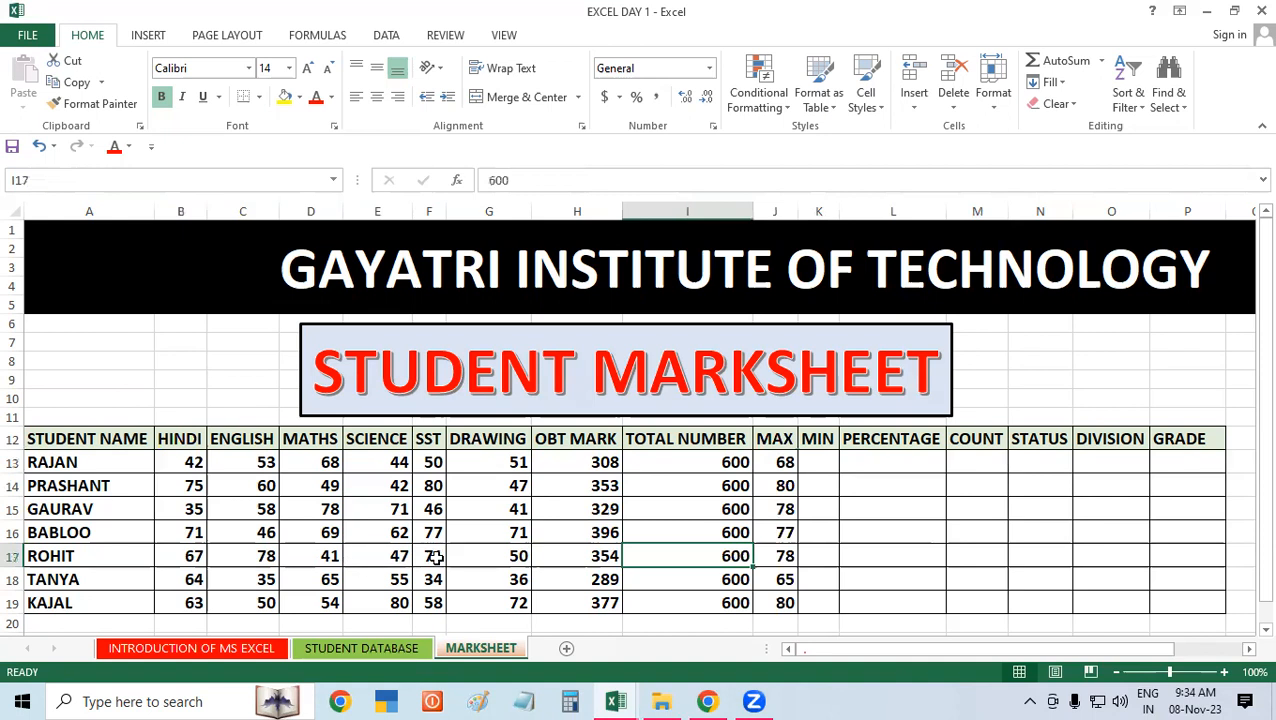
{"action": "left_click", "coordinate": [266, 532]}
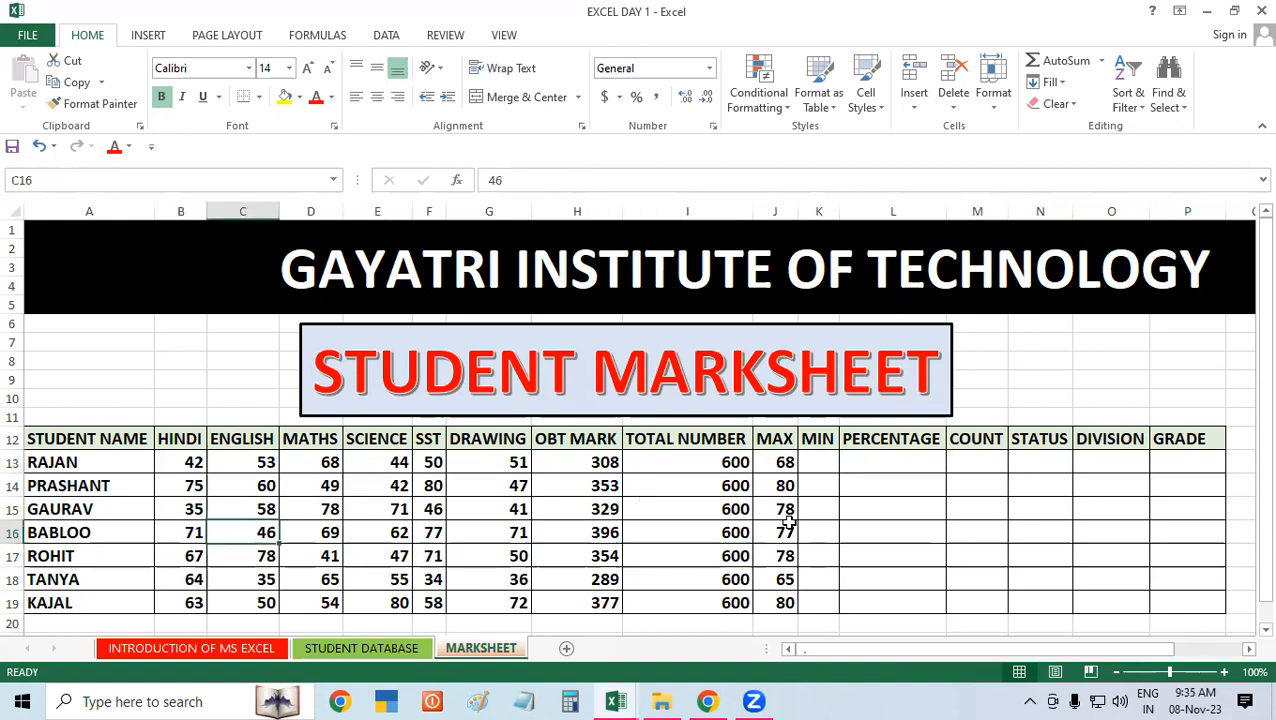
Step: Find the first student's lowest subject mark in K13 with the formula =MIN(B13:G13)
{"action": "left_click", "coordinate": [817, 459]}
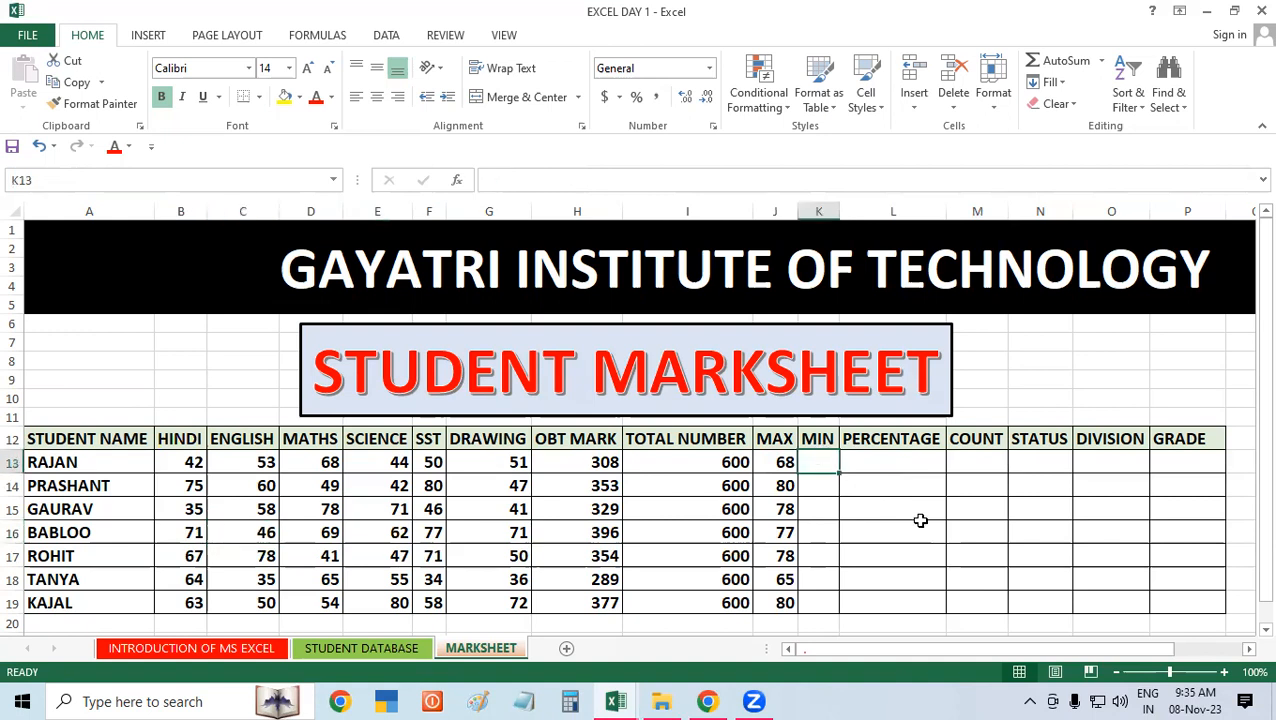
{"action": "type", "text": "="}
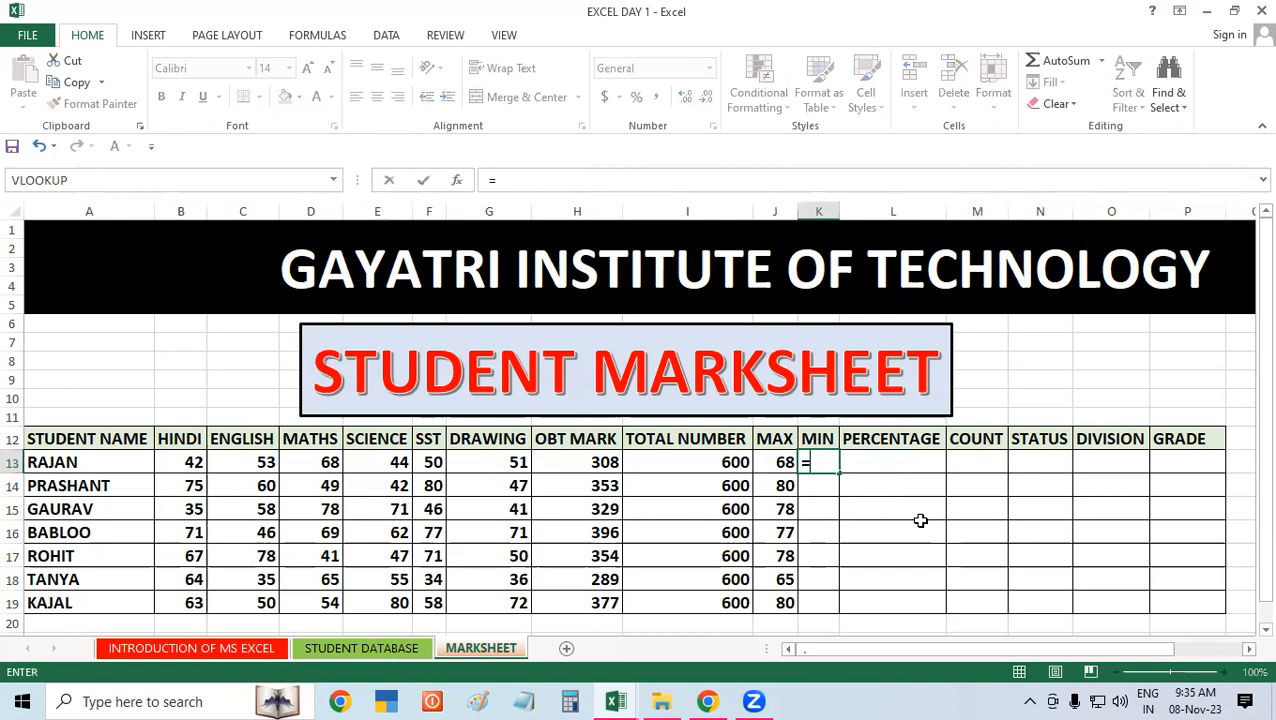
{"action": "type", "text": "MIN"}
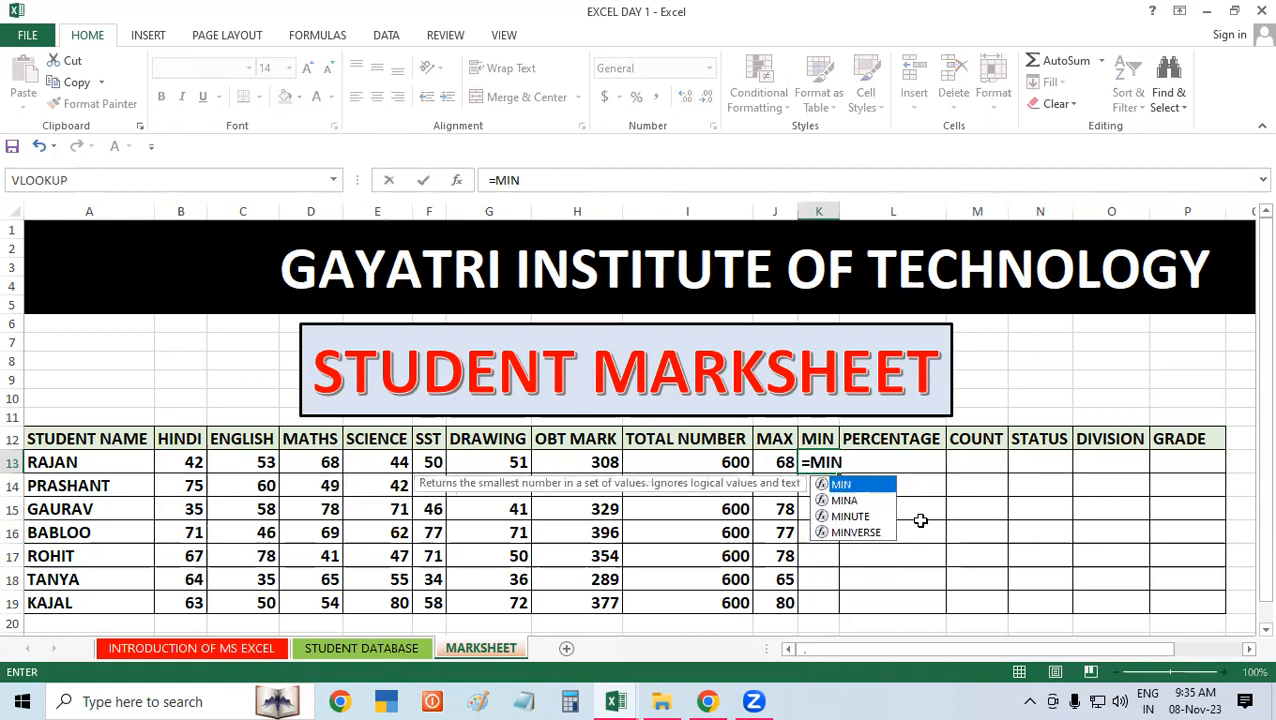
{"action": "type", "text": "("}
{"action": "left_click_drag", "start_coordinate": [180, 464], "coordinate": [487, 464]}
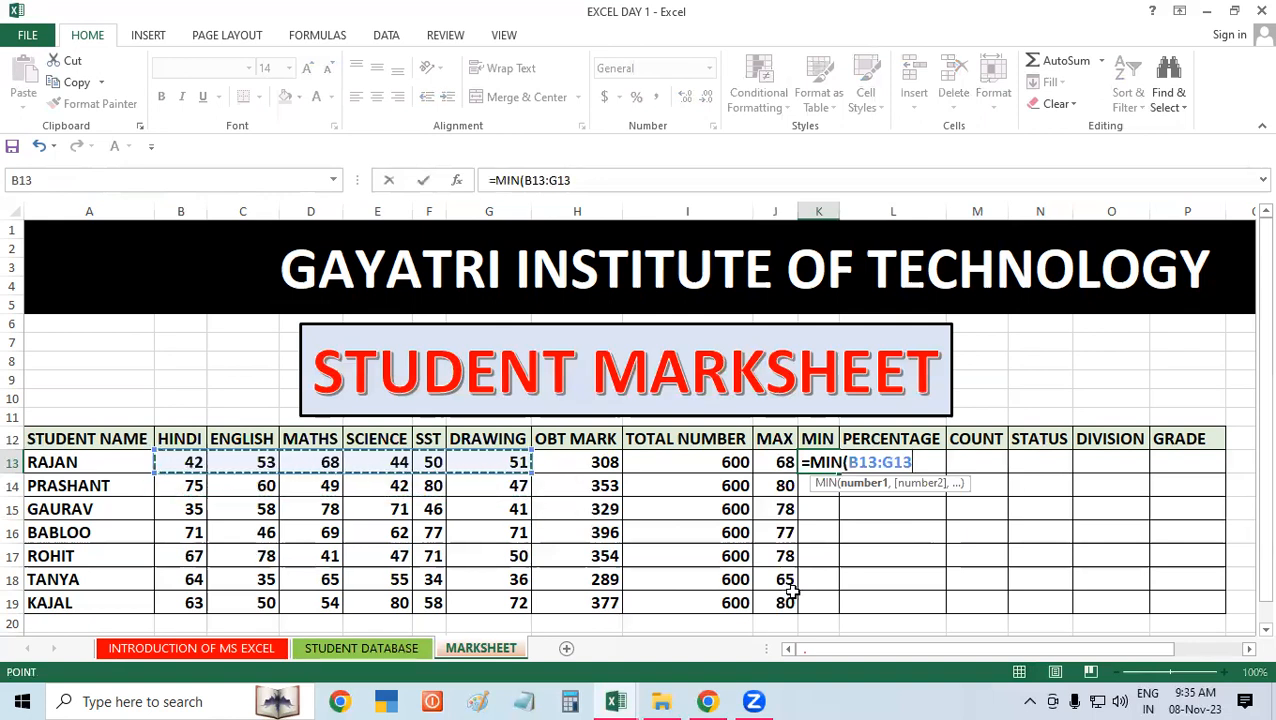
{"action": "key", "text": "Return"}
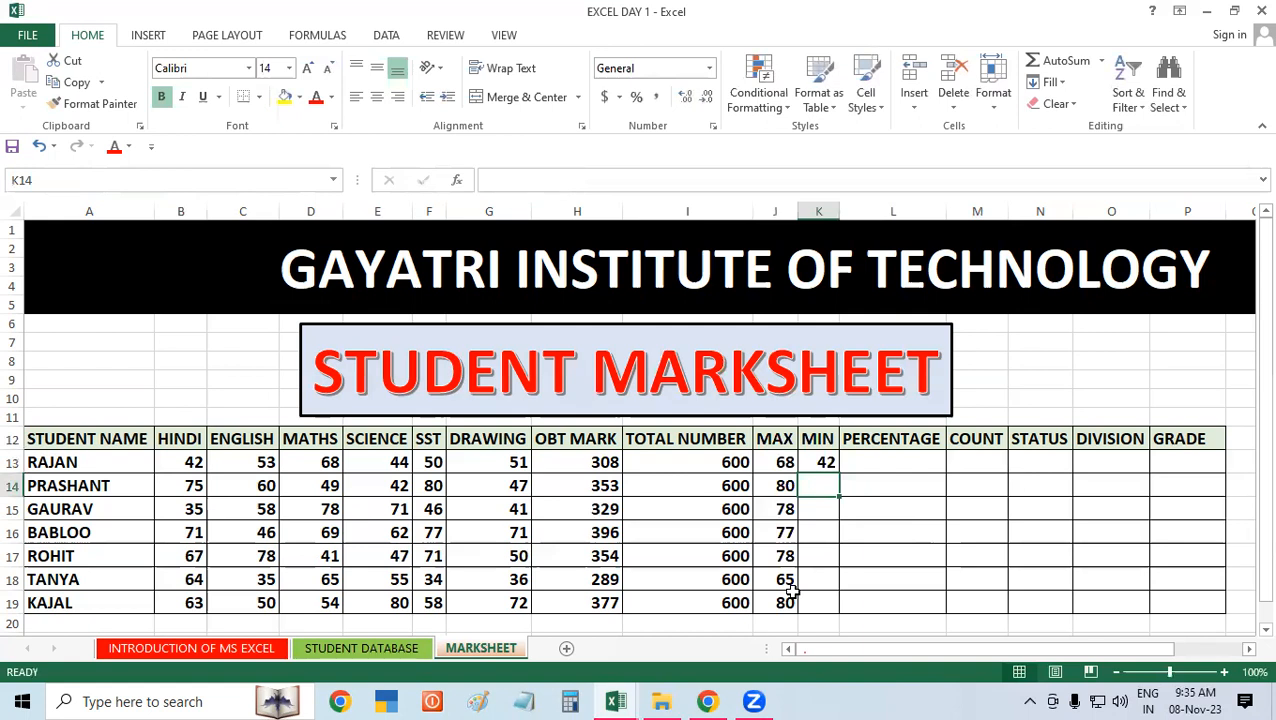
Step: Fill the MIN formula from K13 down to K19 for all remaining students
{"action": "left_click", "coordinate": [818, 462]}
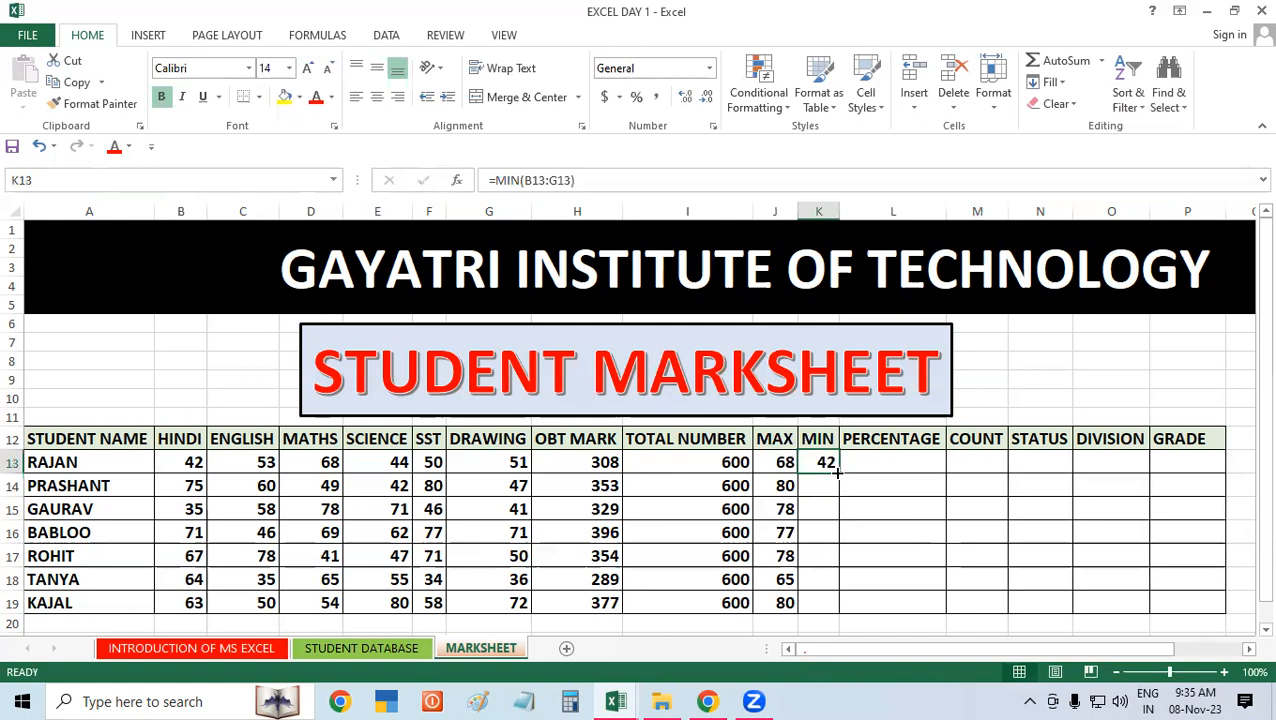
{"action": "double_click", "coordinate": [837, 470]}
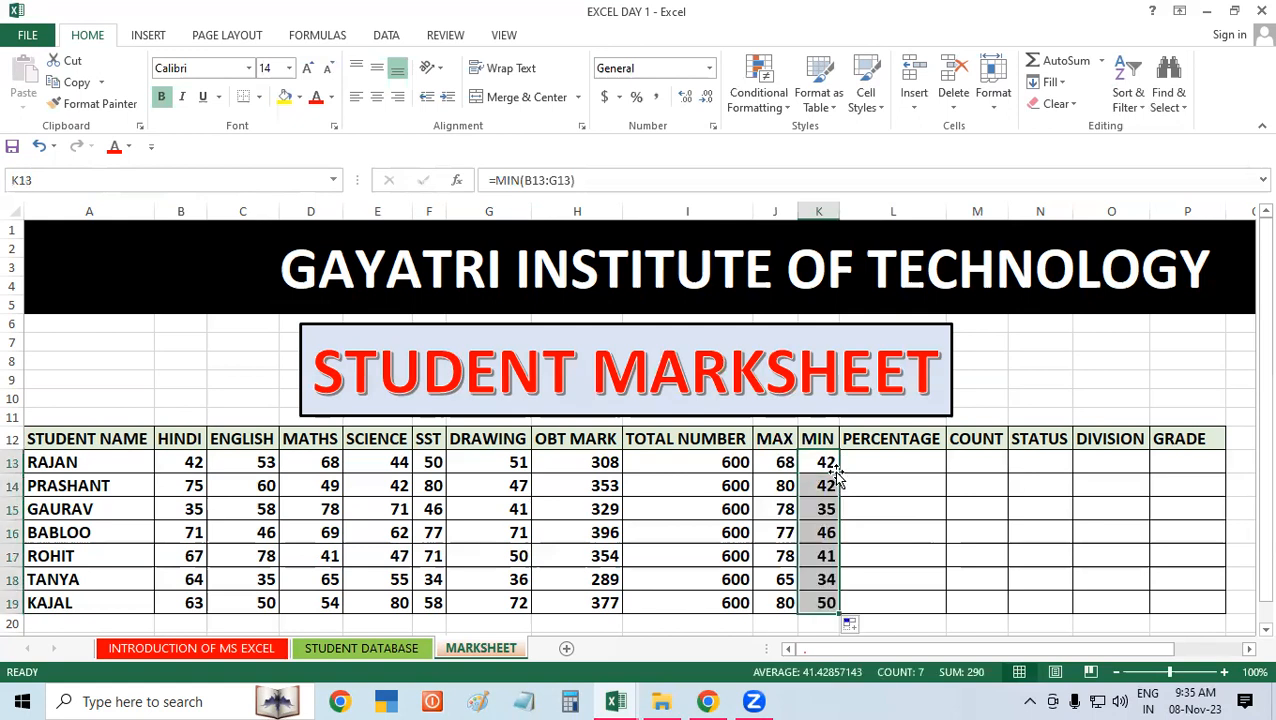
{"action": "left_click", "coordinate": [866, 483]}
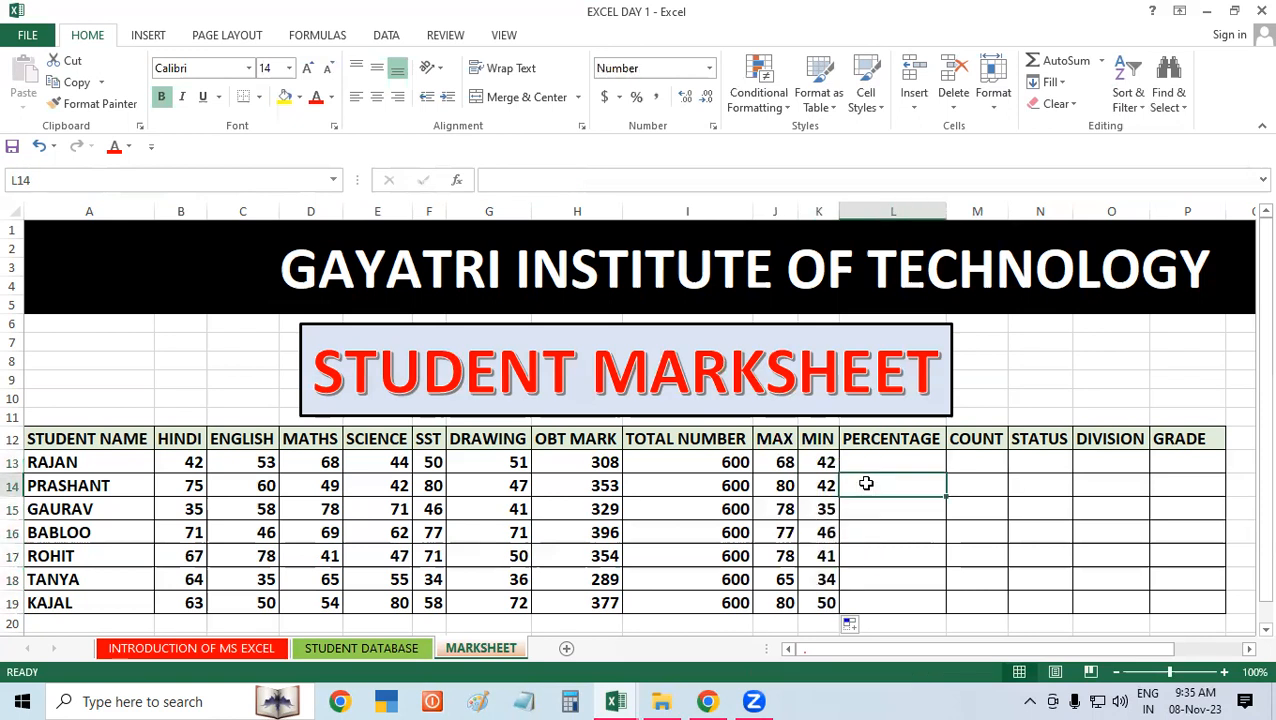
{"action": "left_click", "coordinate": [337, 529]}
{"action": "left_click", "coordinate": [964, 519]}
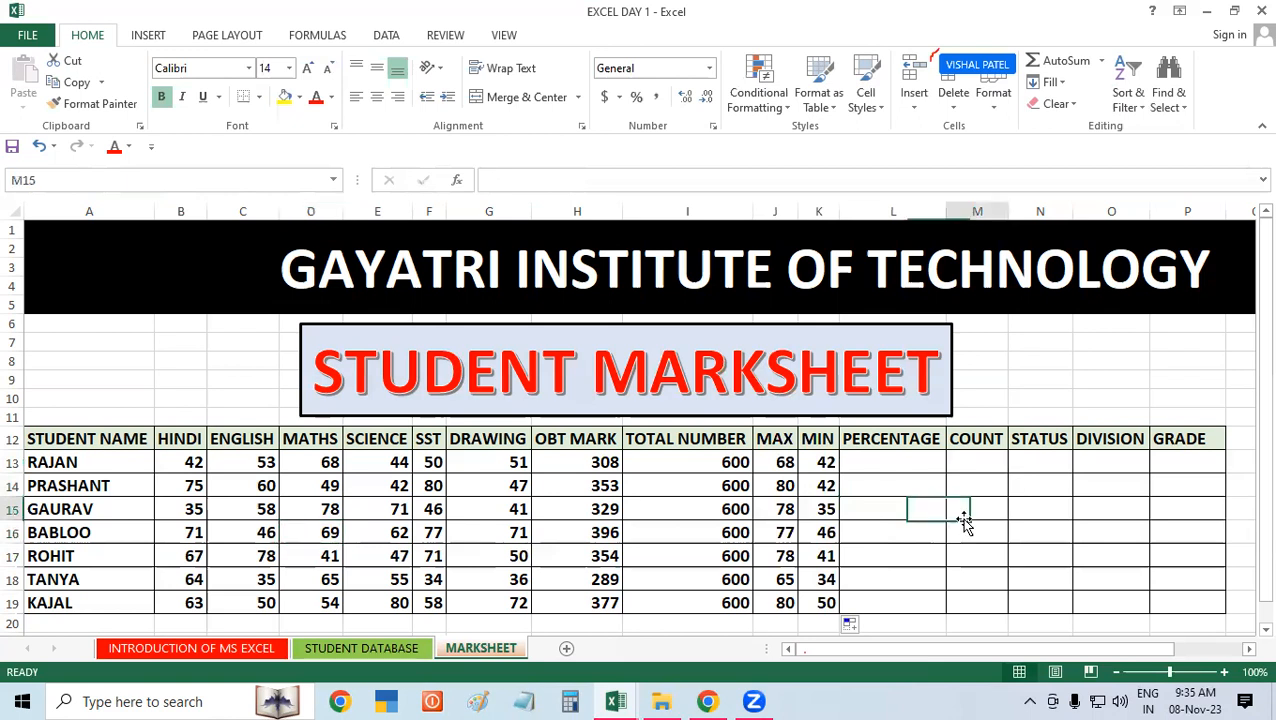
{"action": "left_click", "coordinate": [905, 467]}
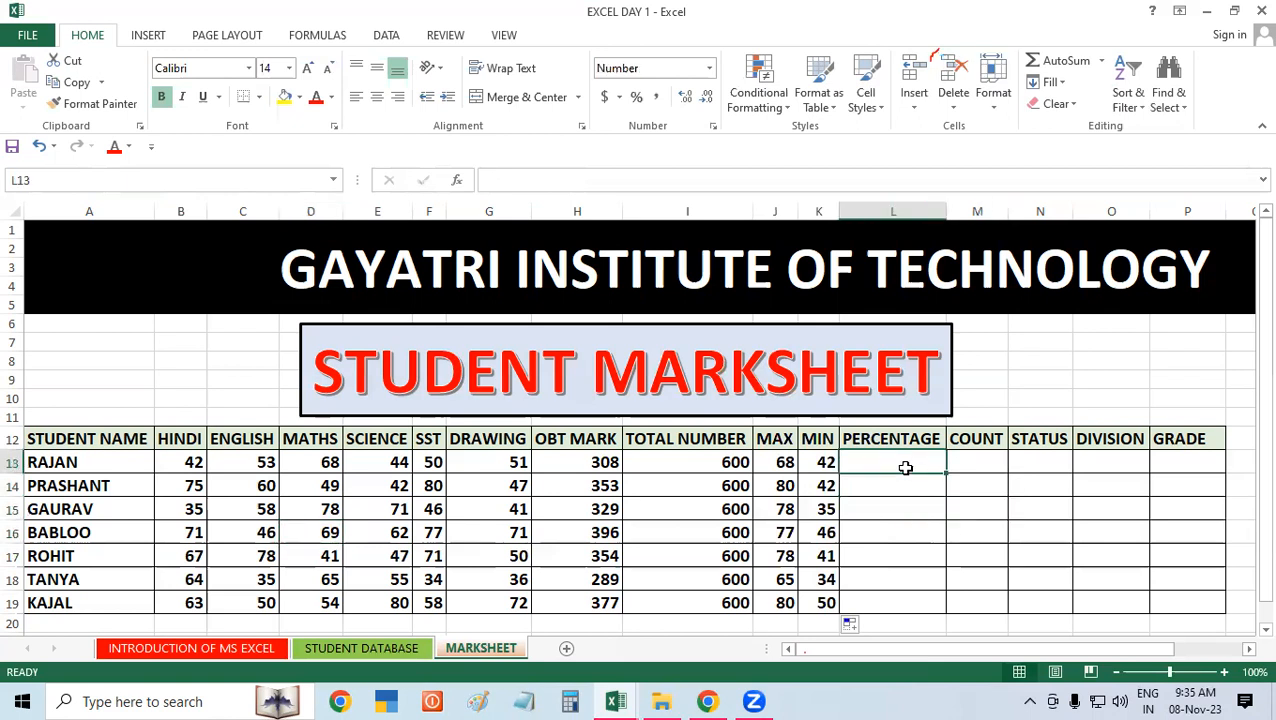
{"action": "left_click", "coordinate": [821, 490]}
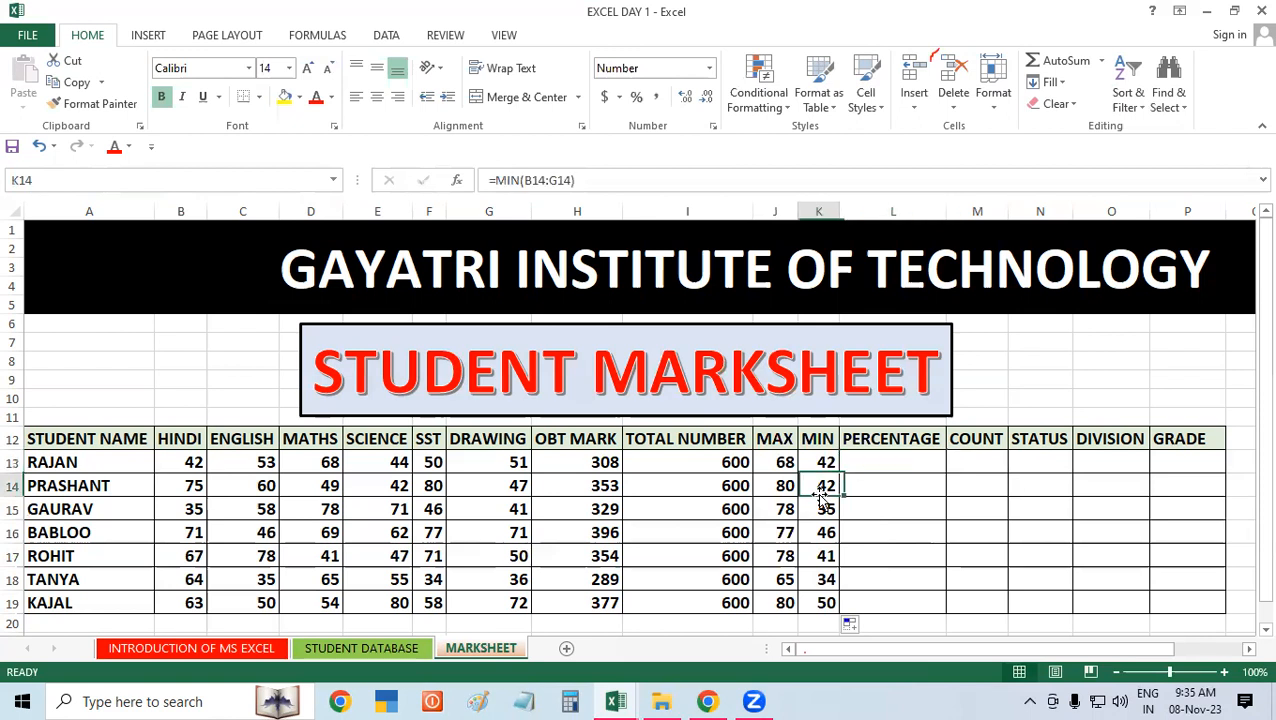
{"action": "left_click", "coordinate": [889, 487]}
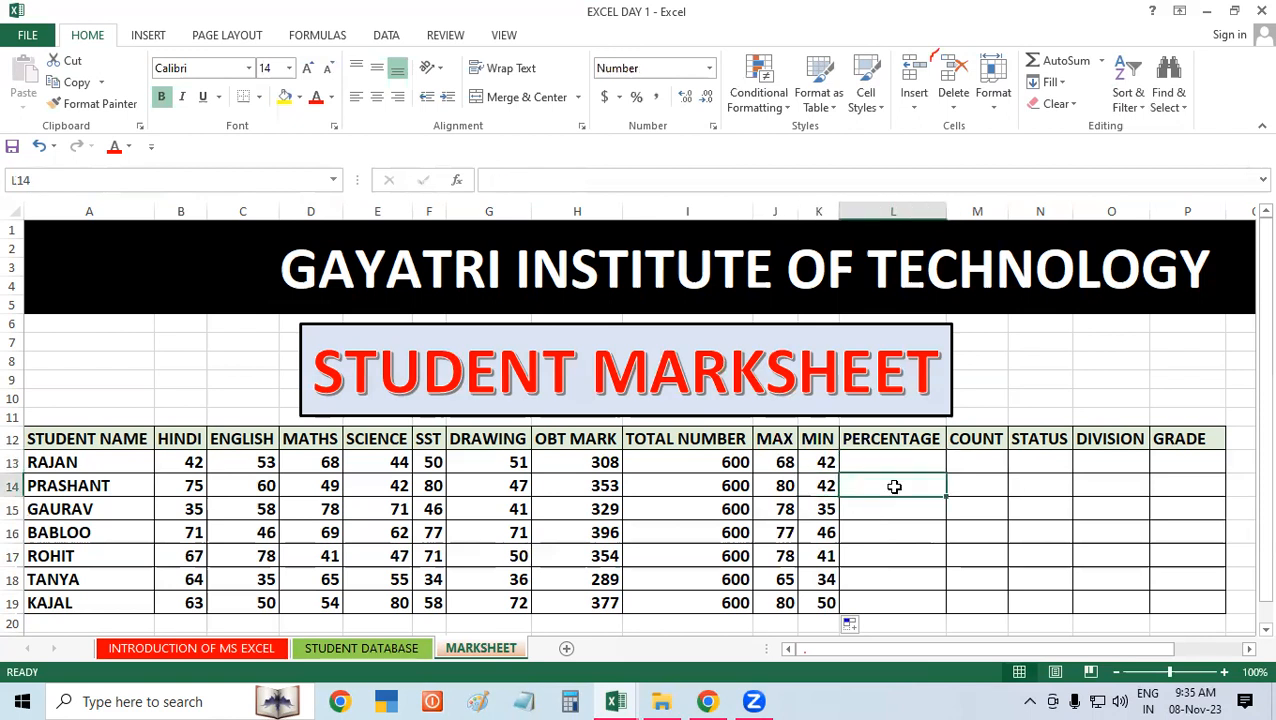
{"action": "left_click", "coordinate": [577, 457]}
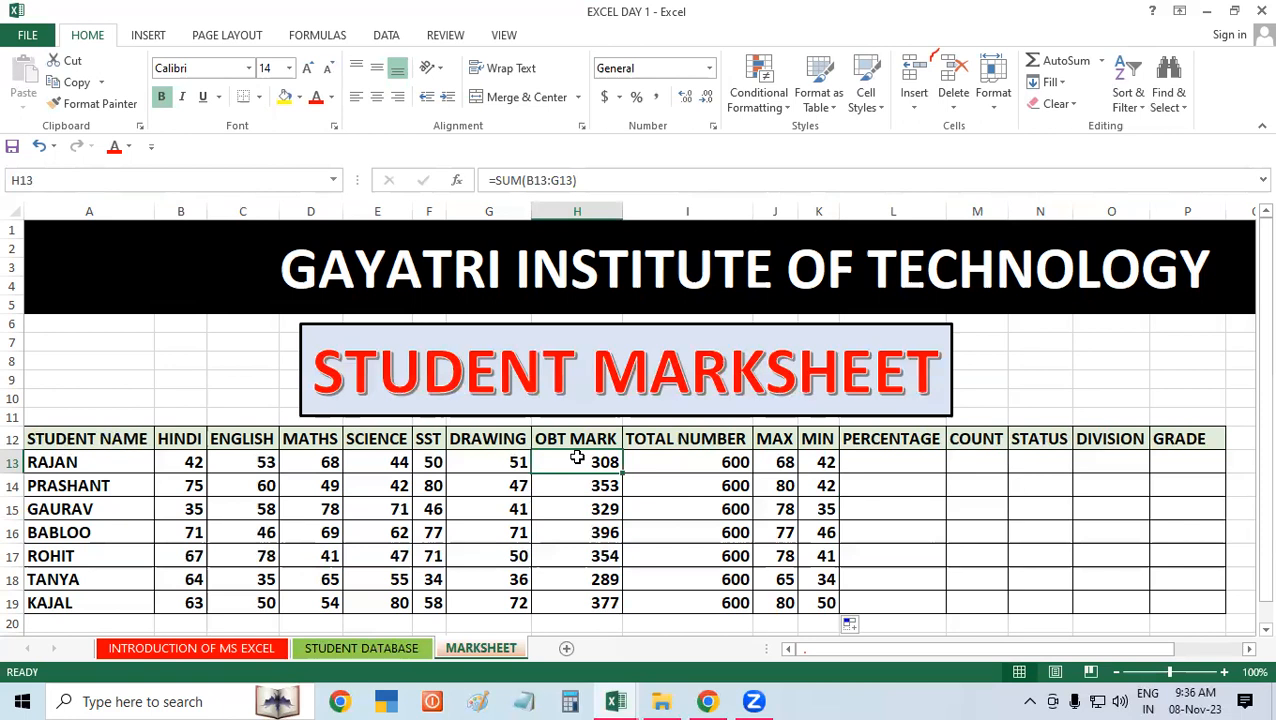
Step: Calculate the first student's percentage in L13 by dividing the obtained marks by six with =H13/6
{"action": "left_click", "coordinate": [870, 453]}
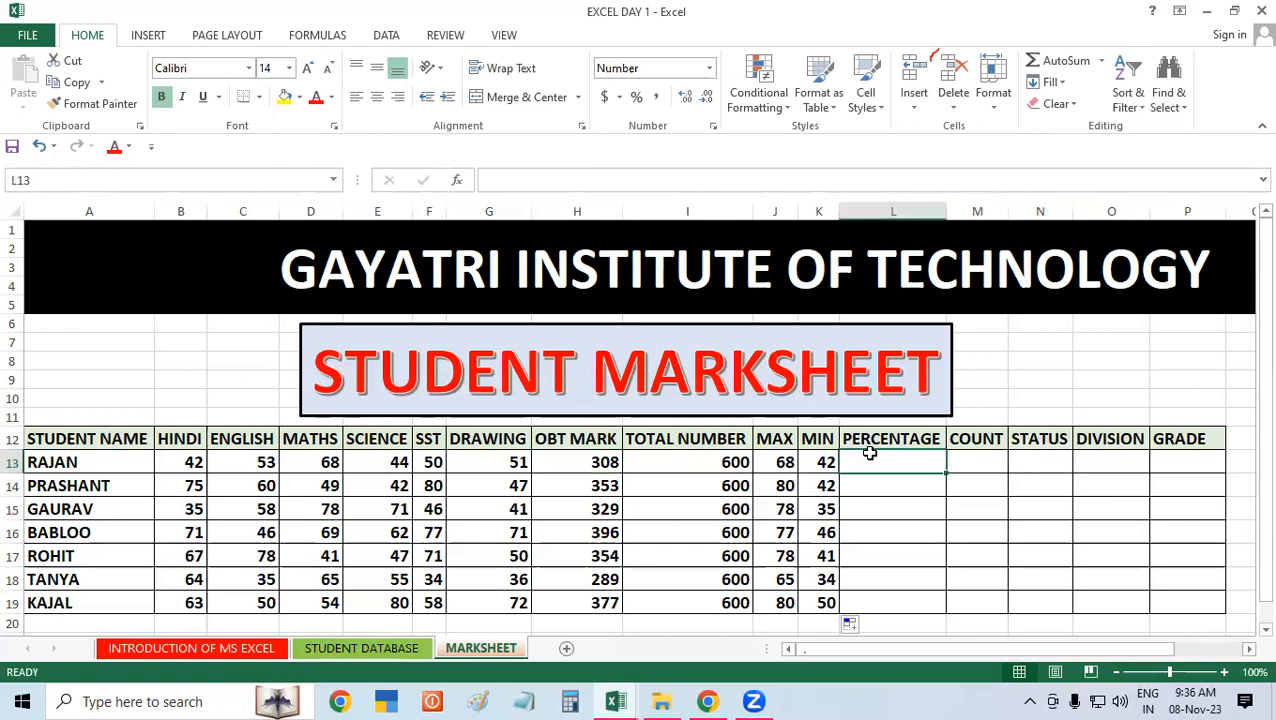
{"action": "type", "text": "="}
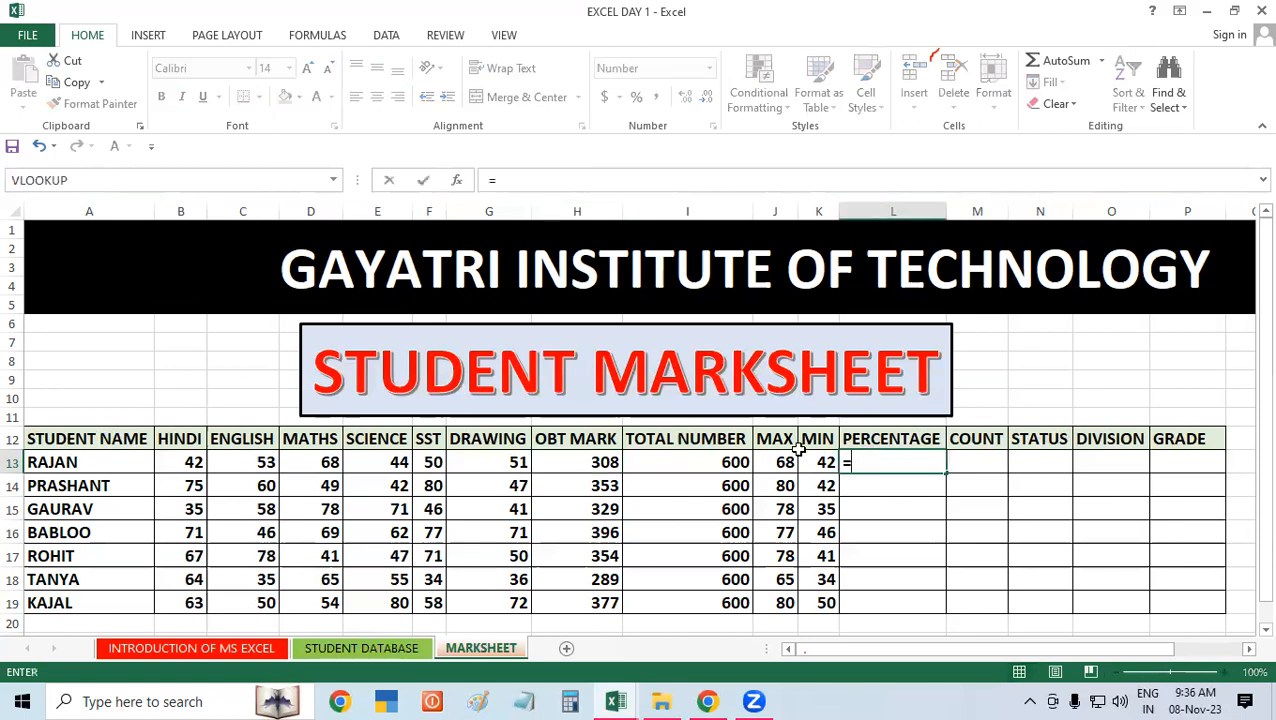
{"action": "left_click", "coordinate": [562, 462]}
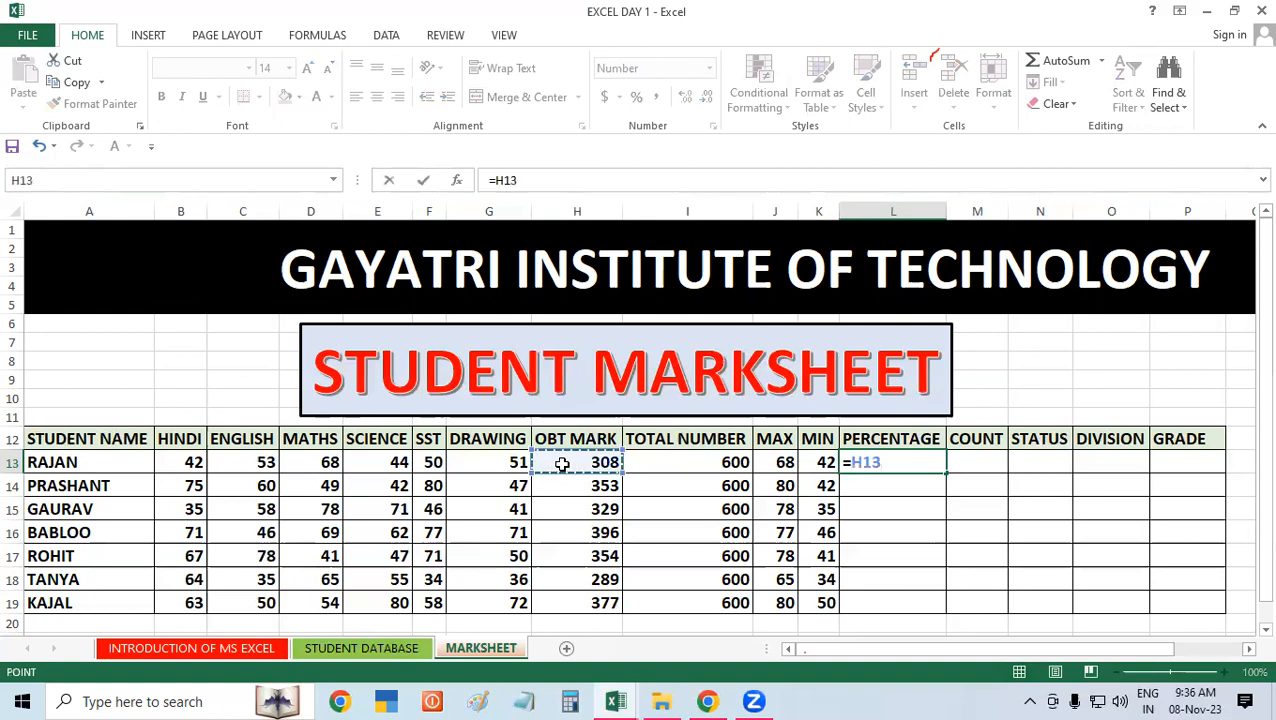
{"action": "type", "text": "/6"}
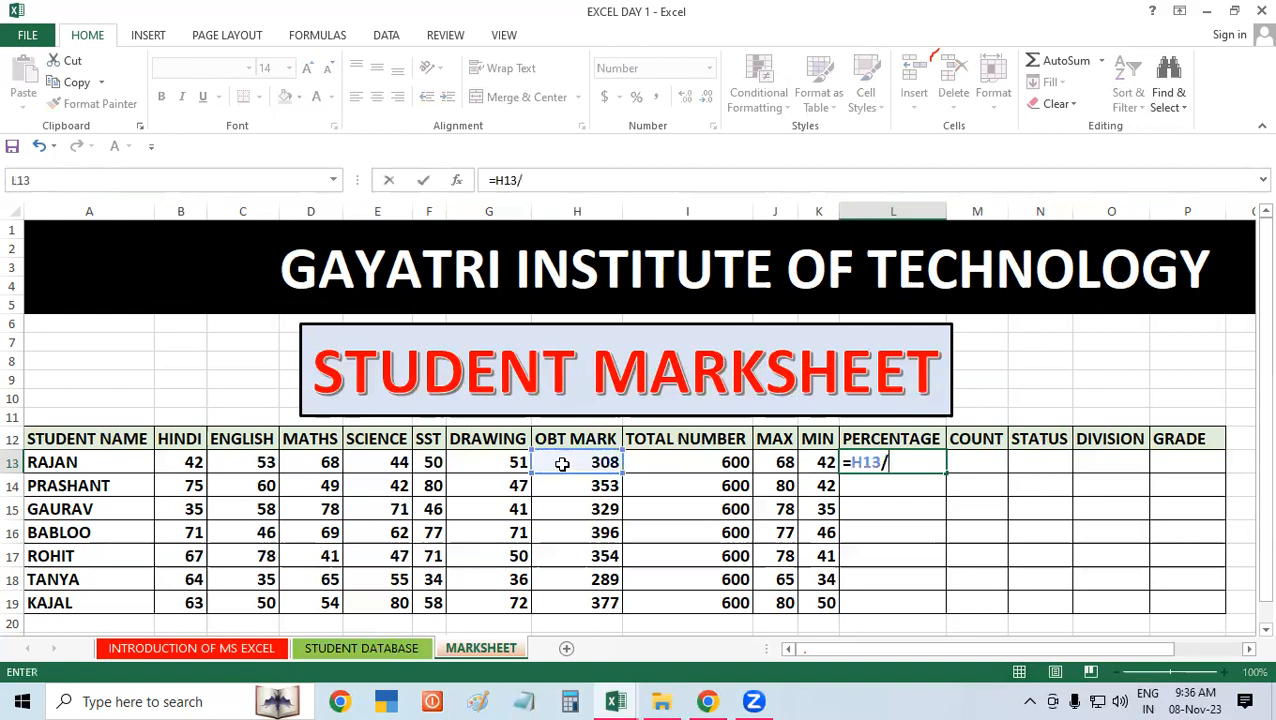
{"action": "key", "text": "Return"}
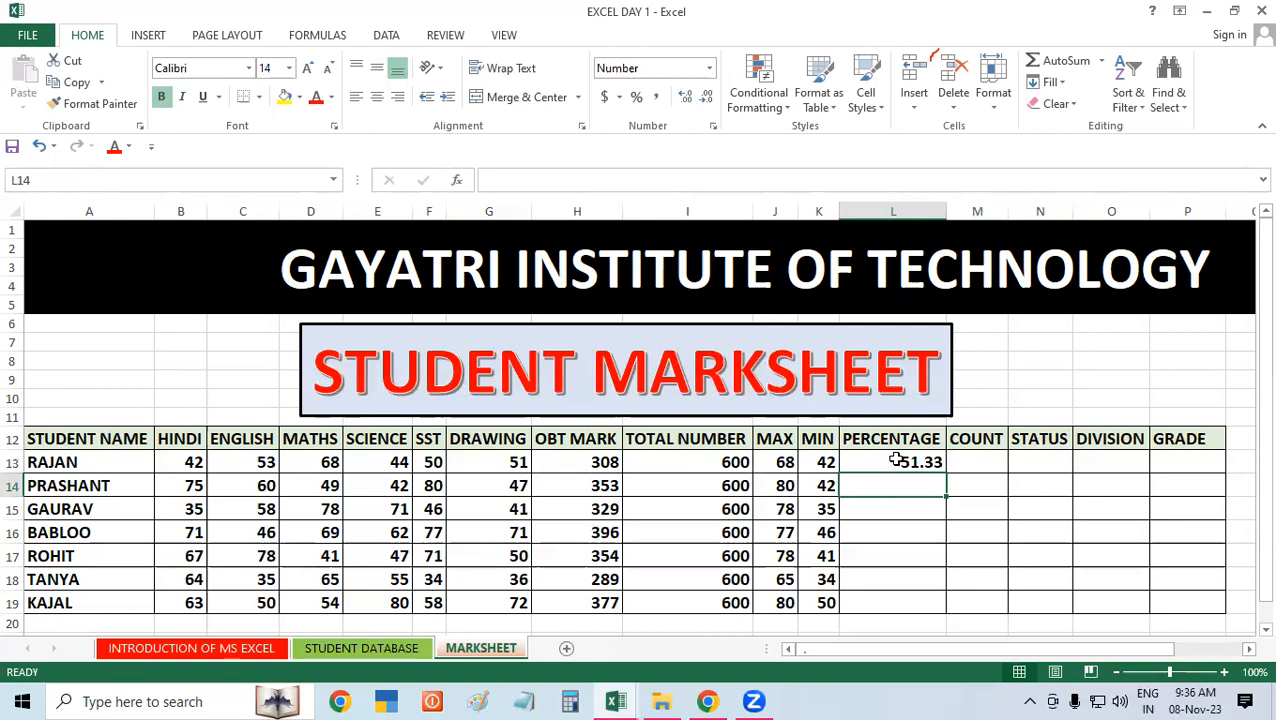
Step: Fill the percentage formula from L13 down to L19 for all remaining students
{"action": "left_click", "coordinate": [897, 460]}
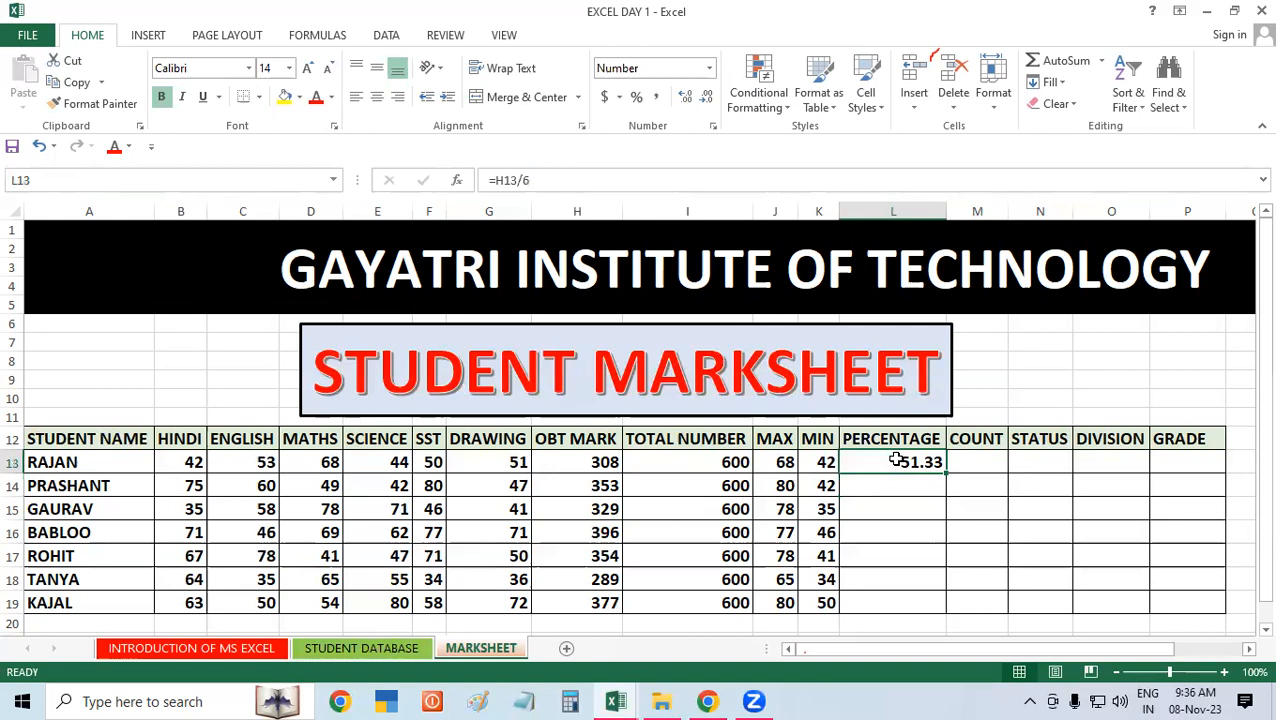
{"action": "double_click", "coordinate": [946, 474]}
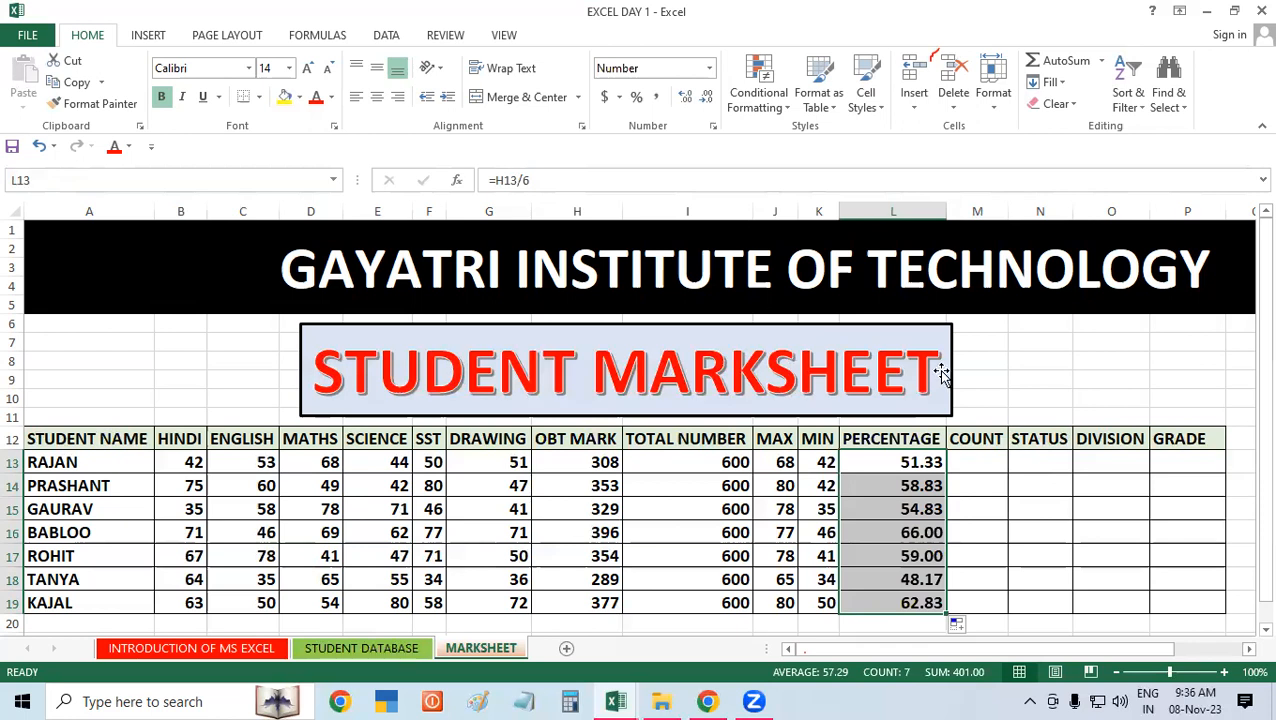
Step: Show the percentages in L13:L19 with up to seven decimal places and reduce them back to two decimals
{"action": "left_click", "coordinate": [686, 97]}
{"action": "left_click", "coordinate": [686, 97]}
{"action": "left_click", "coordinate": [686, 97]}
{"action": "left_click", "coordinate": [686, 97]}
{"action": "left_click", "coordinate": [686, 97]}
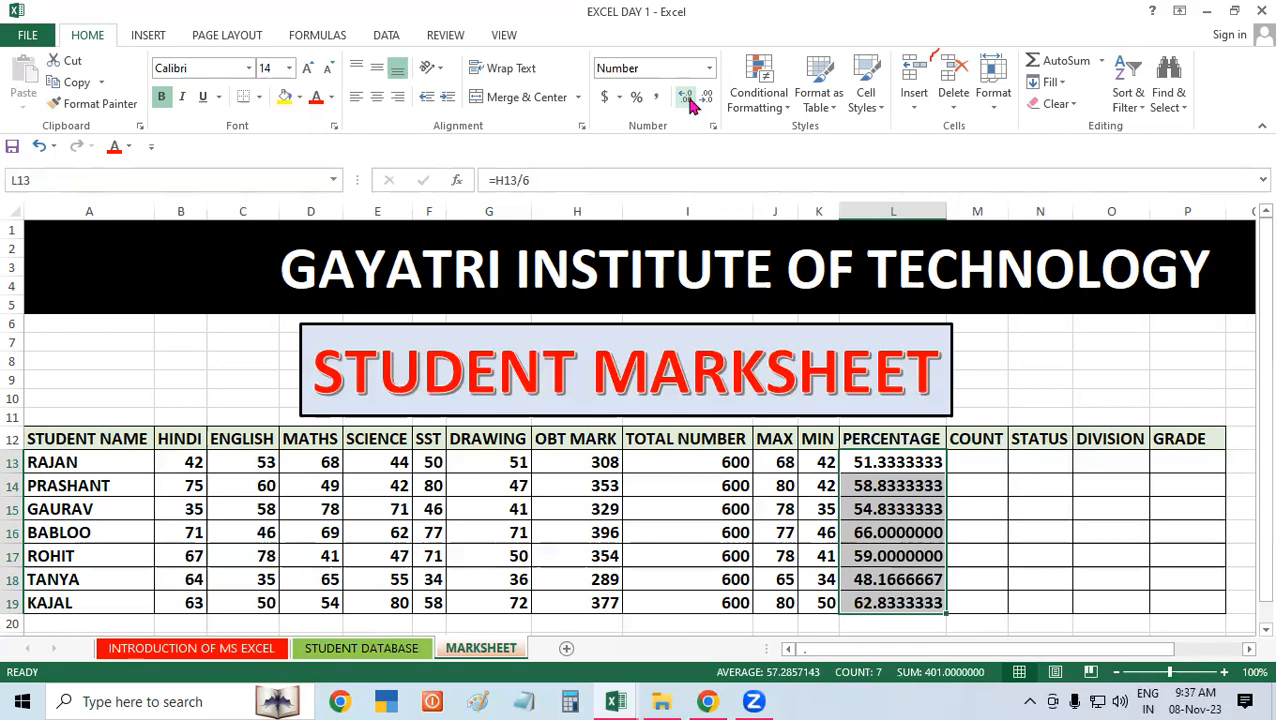
{"action": "left_click", "coordinate": [707, 97]}
{"action": "left_click", "coordinate": [707, 97]}
{"action": "left_click", "coordinate": [707, 97]}
{"action": "left_click", "coordinate": [707, 97]}
{"action": "left_click", "coordinate": [707, 97]}
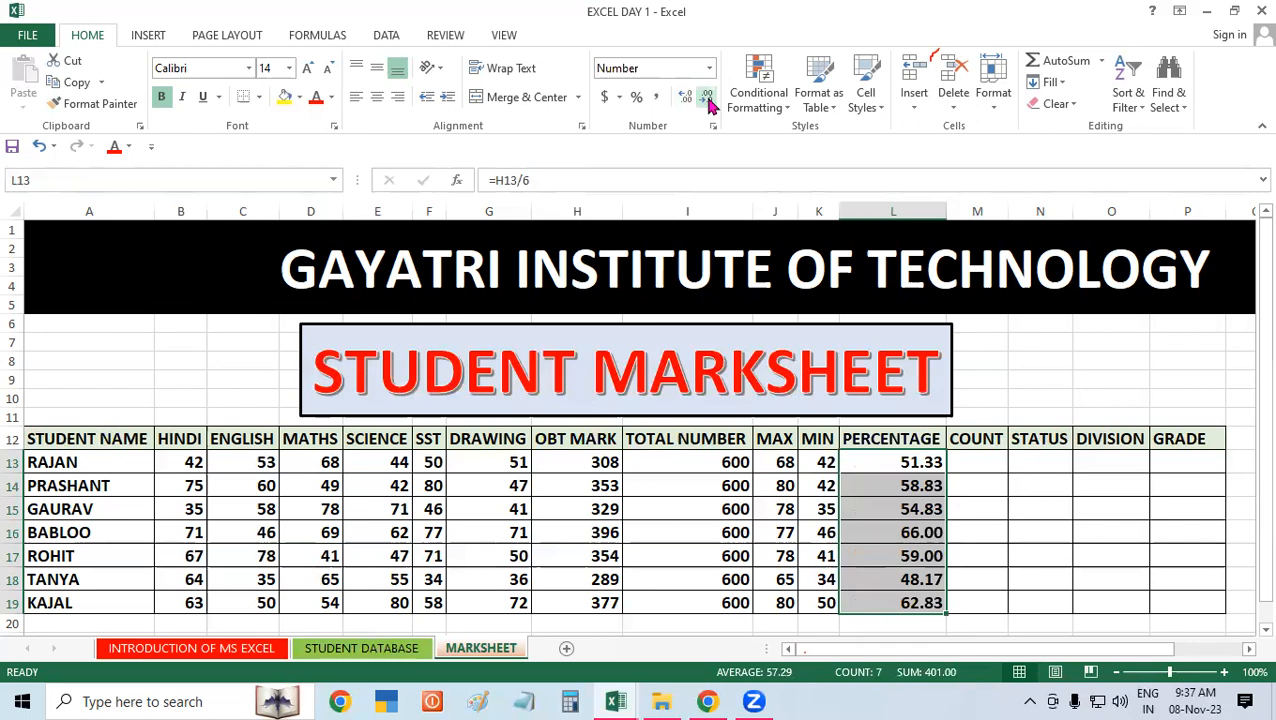
Step: Examine the first student's subject marks in B13:G13 in relation to the empty COUNT column
{"action": "left_click", "coordinate": [981, 468]}
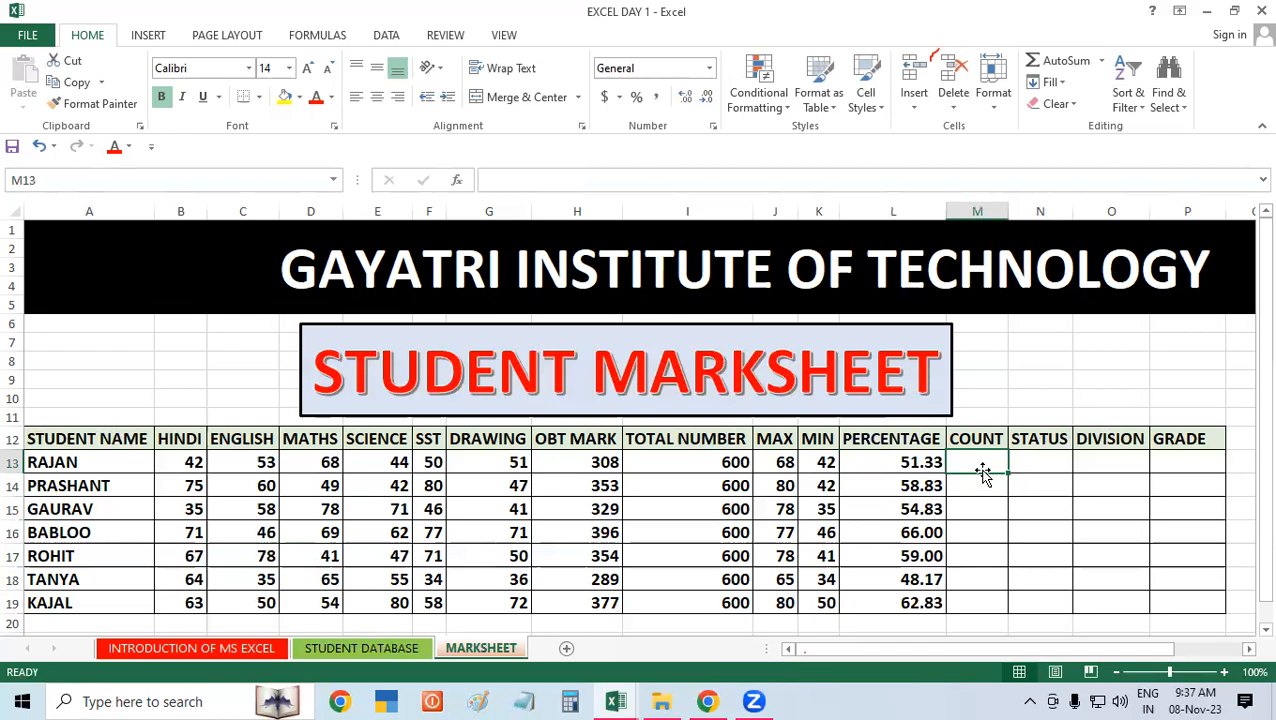
{"action": "left_click", "coordinate": [992, 482]}
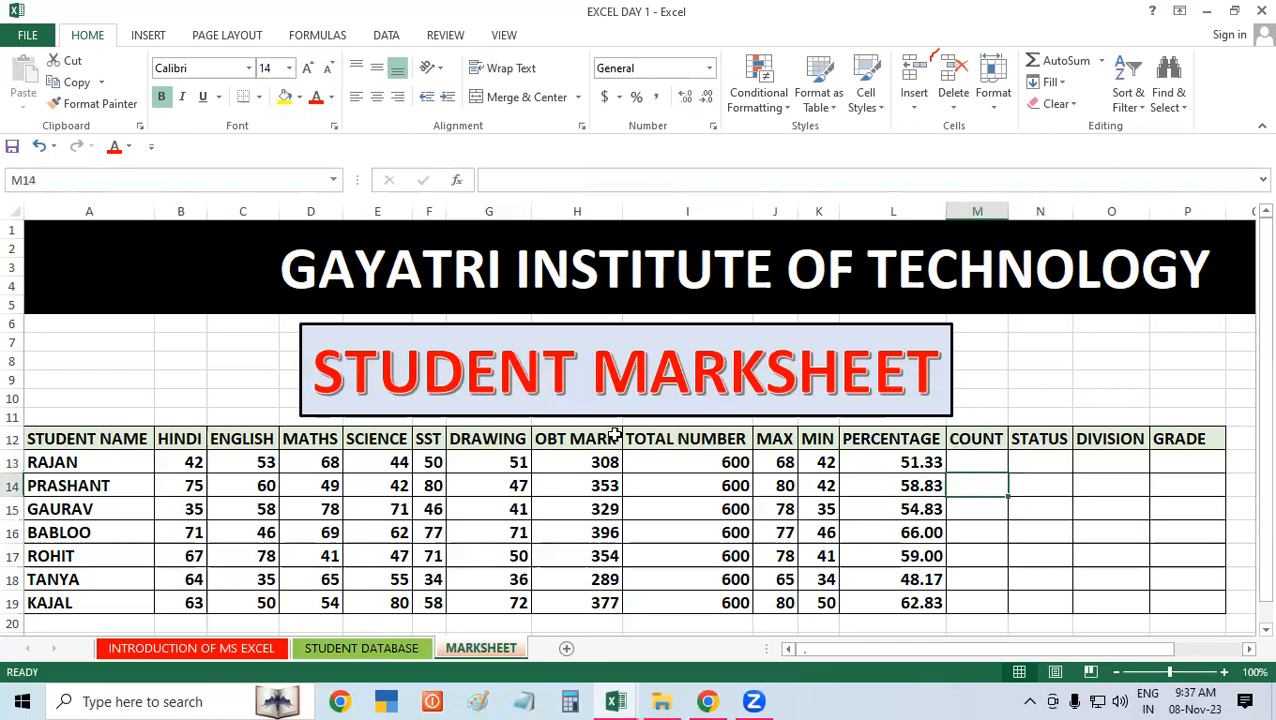
{"action": "left_click_drag", "start_coordinate": [183, 460], "coordinate": [432, 465]}
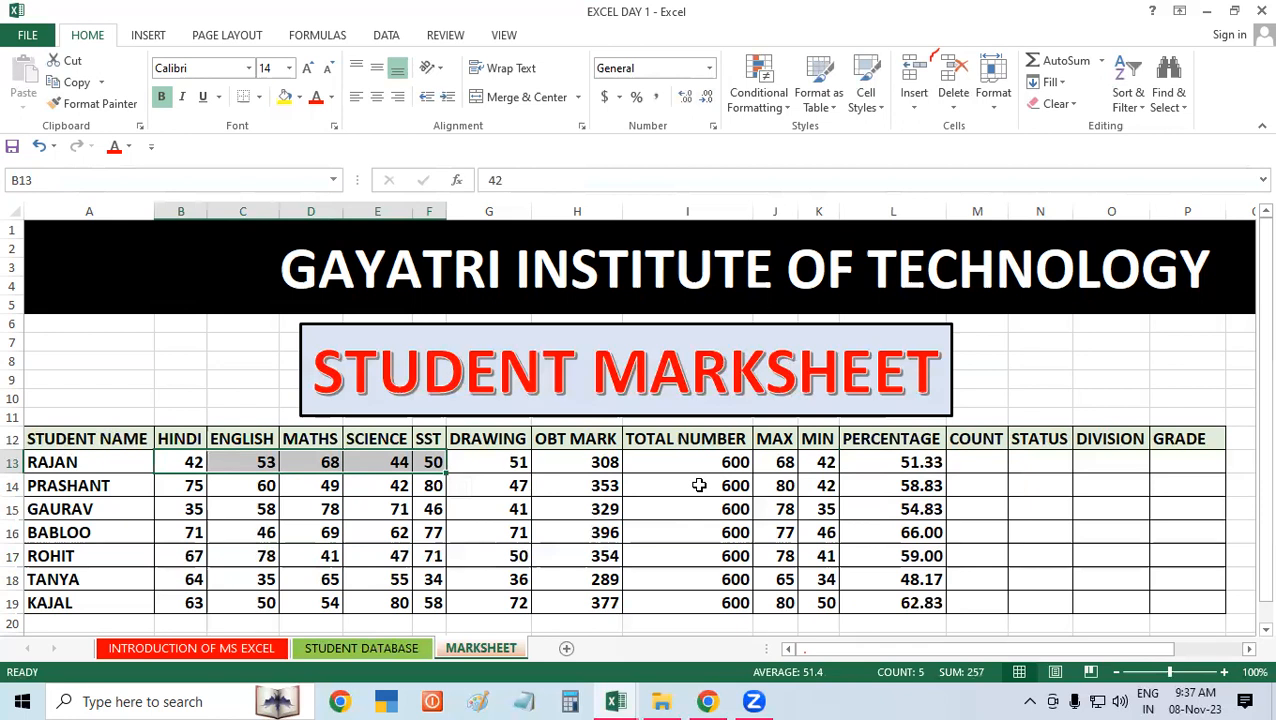
{"action": "left_click", "coordinate": [699, 485]}
{"action": "left_click", "coordinate": [193, 458]}
{"action": "left_click_drag", "start_coordinate": [222, 459], "coordinate": [483, 459]}
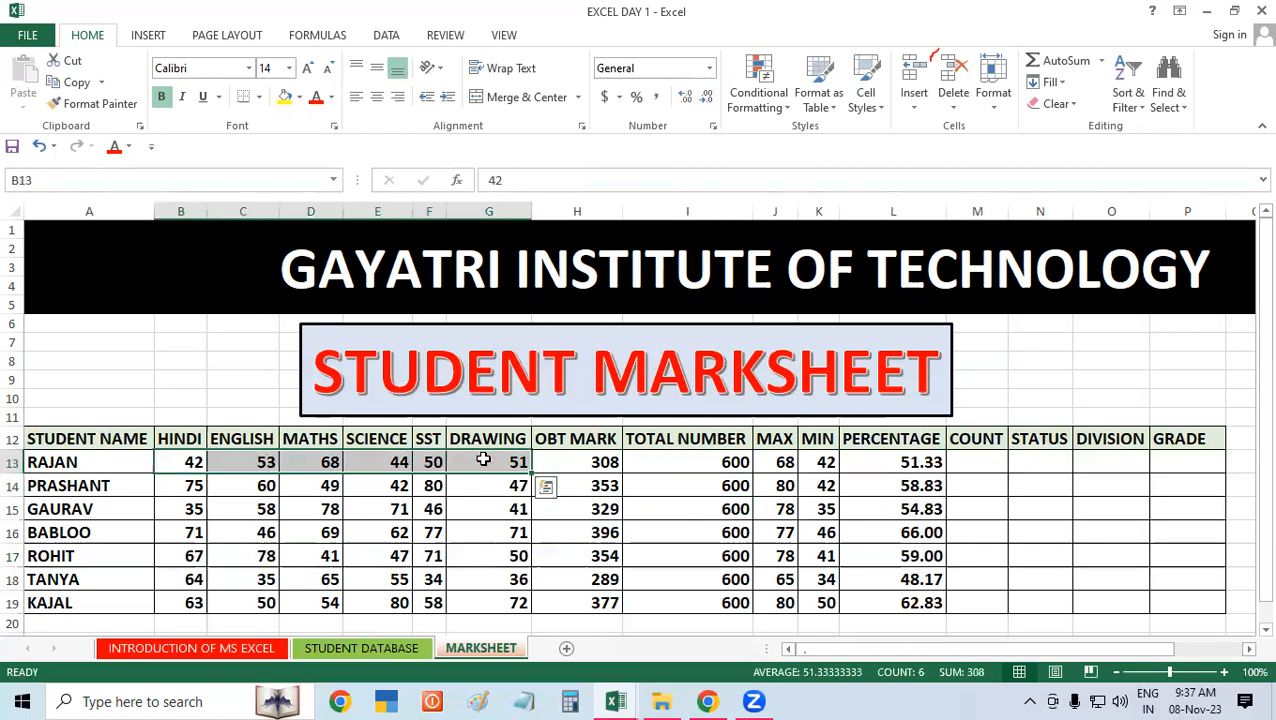
{"action": "left_click", "coordinate": [977, 458]}
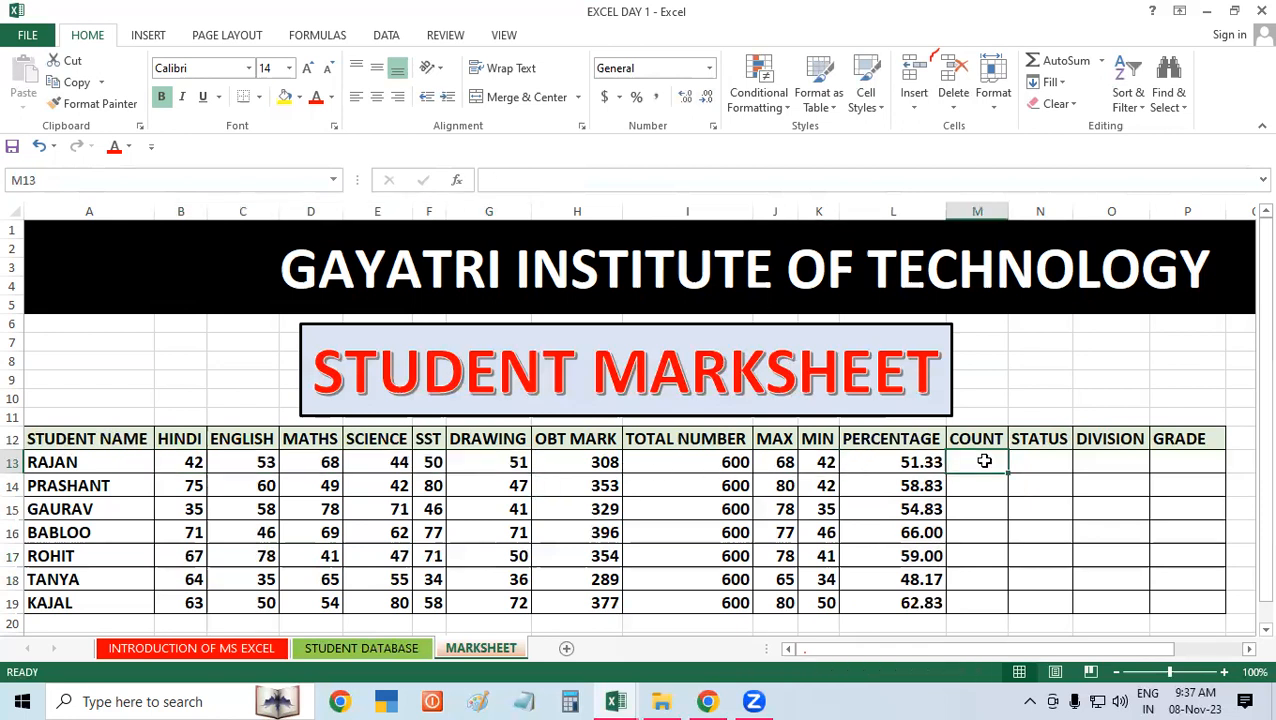
{"action": "left_click", "coordinate": [388, 462]}
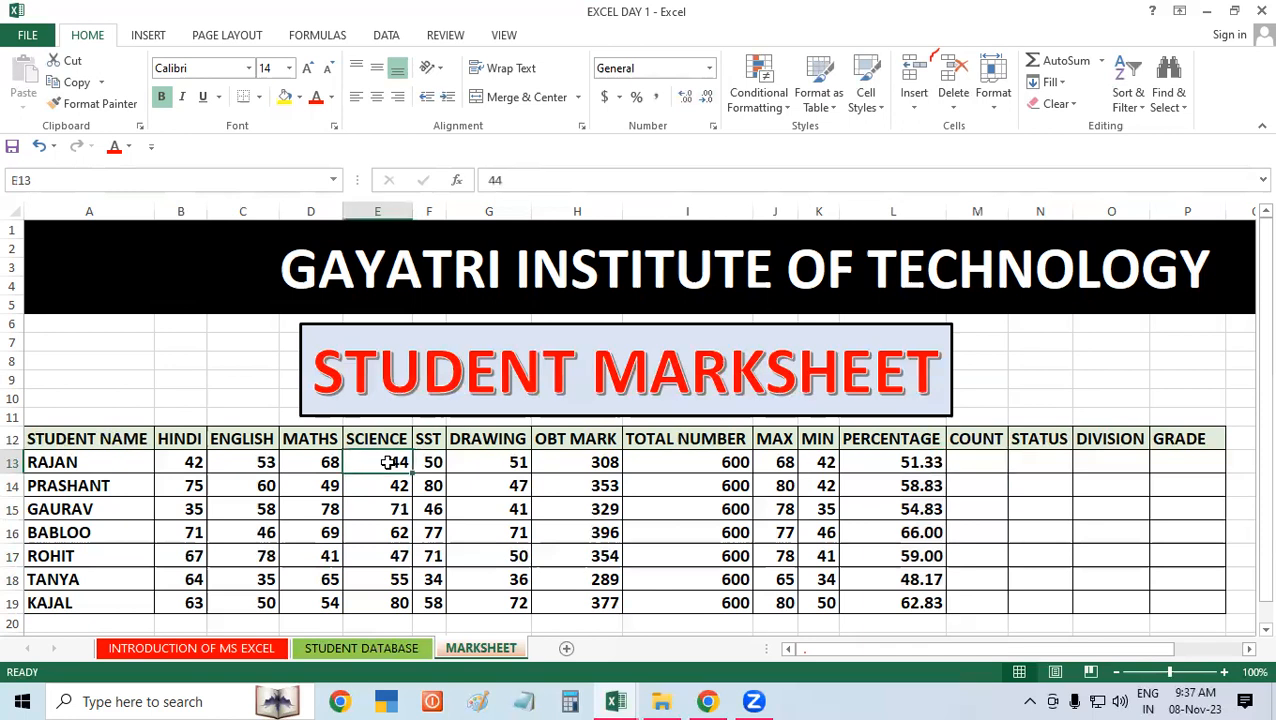
{"action": "left_click", "coordinate": [984, 463]}
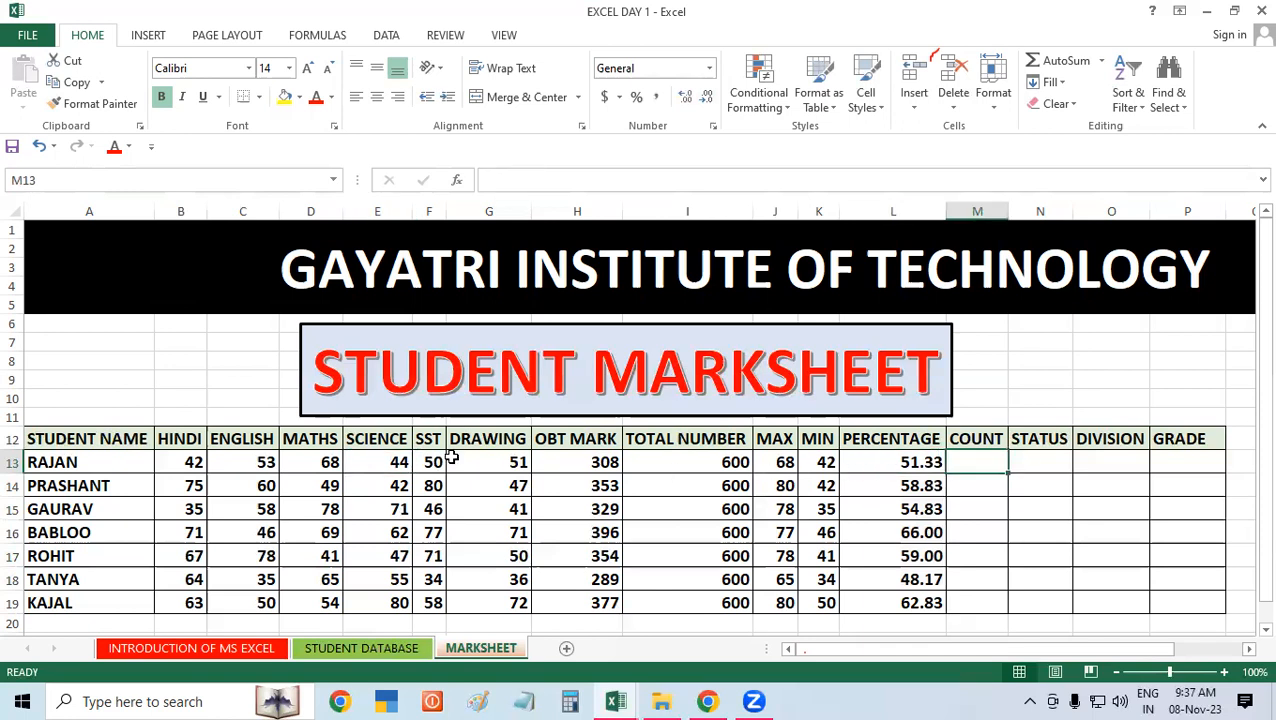
{"action": "left_click", "coordinate": [299, 460]}
{"action": "left_click", "coordinate": [1015, 470]}
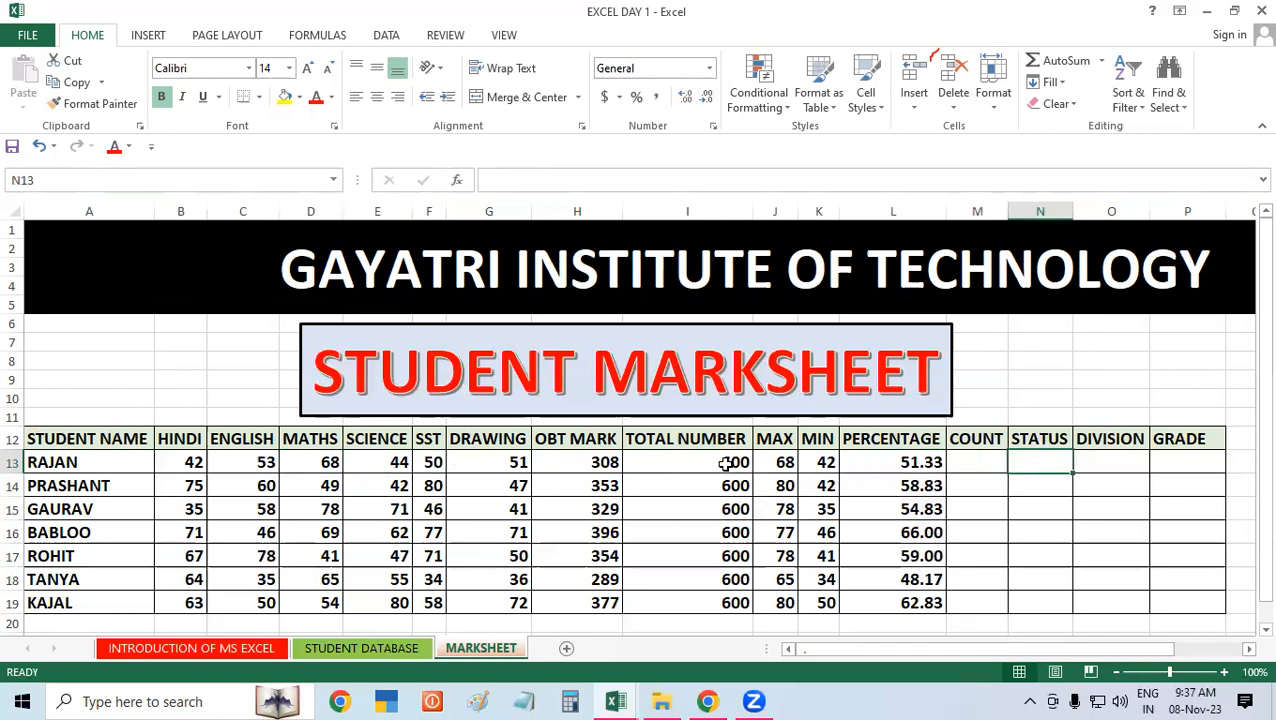
{"action": "left_click", "coordinate": [292, 457]}
{"action": "left_click", "coordinate": [984, 459]}
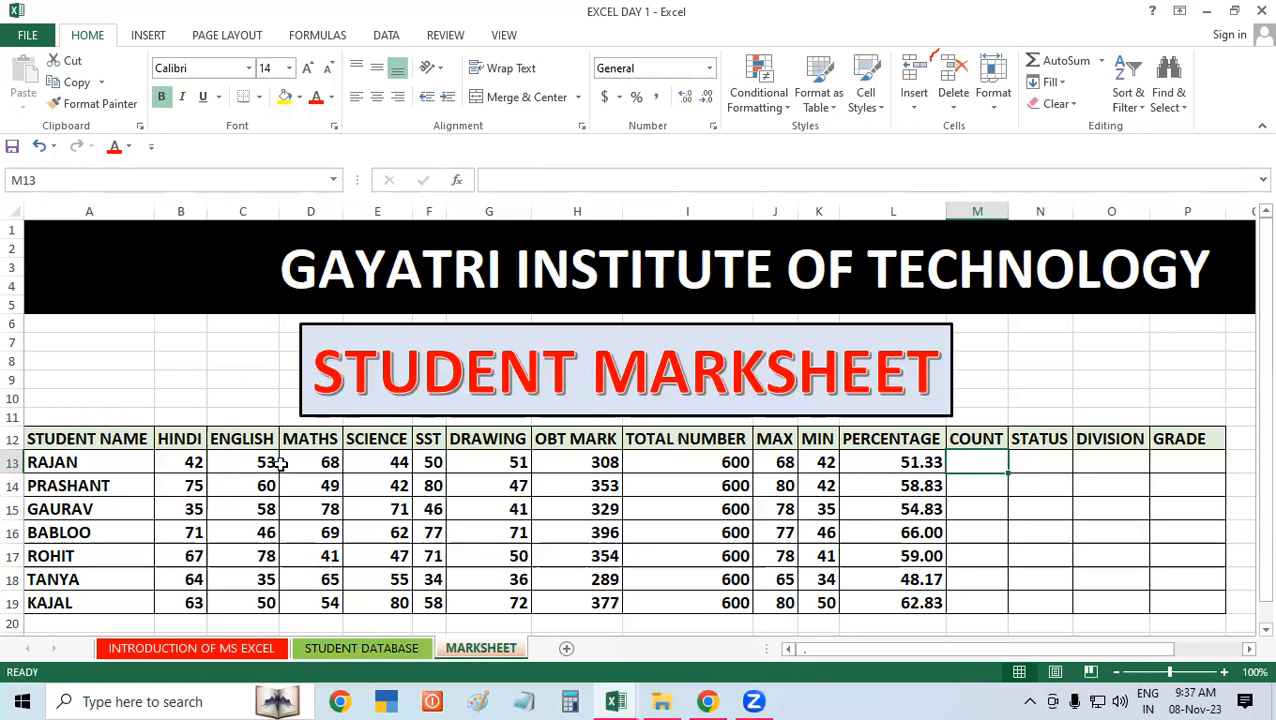
{"action": "left_click", "coordinate": [980, 503]}
{"action": "left_click_drag", "start_coordinate": [985, 464], "coordinate": [990, 558]}
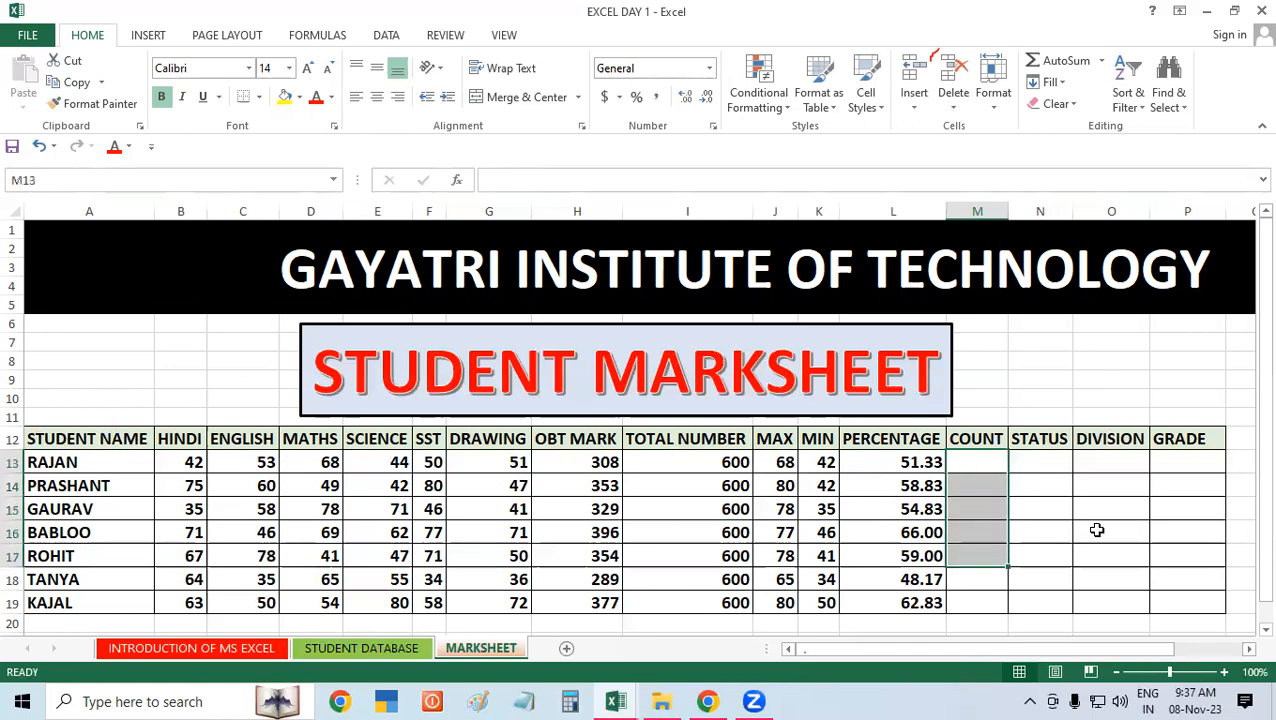
Step: Count the first student's subject marks below 33 in M13 with =COUNTIF(B13:G13,"<33")
{"action": "left_click", "coordinate": [1099, 530]}
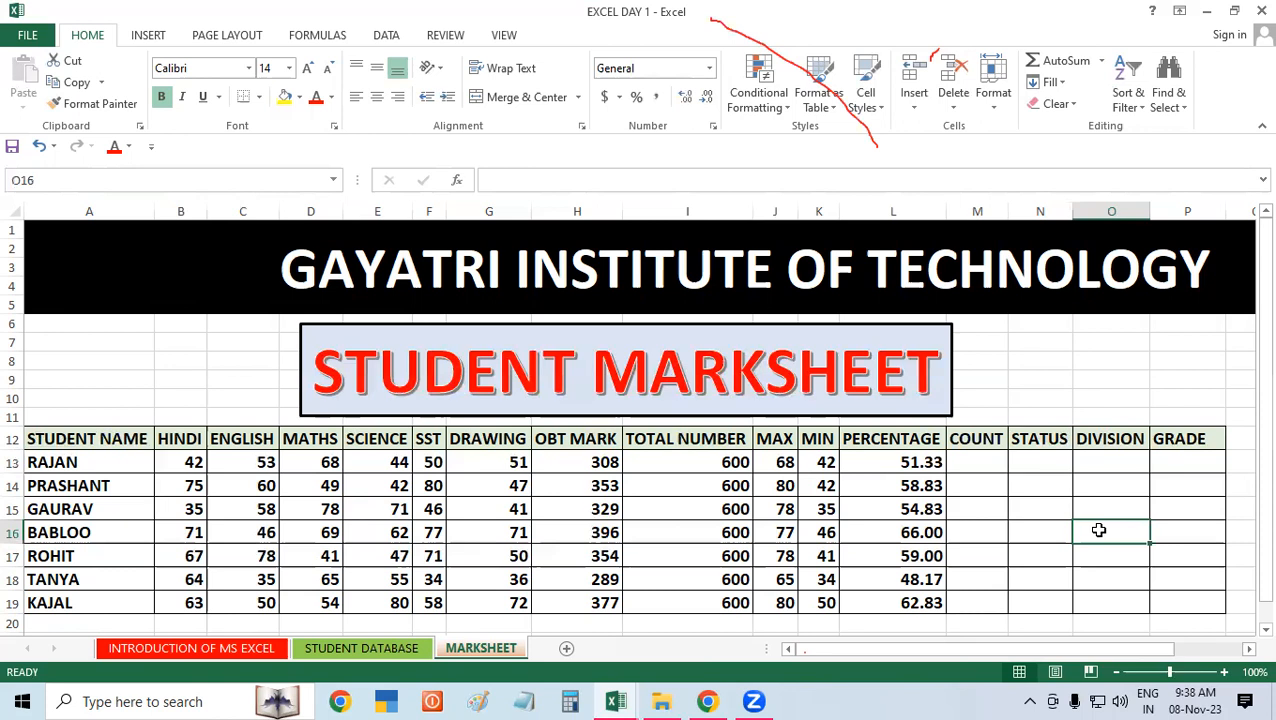
{"action": "left_click", "coordinate": [958, 468]}
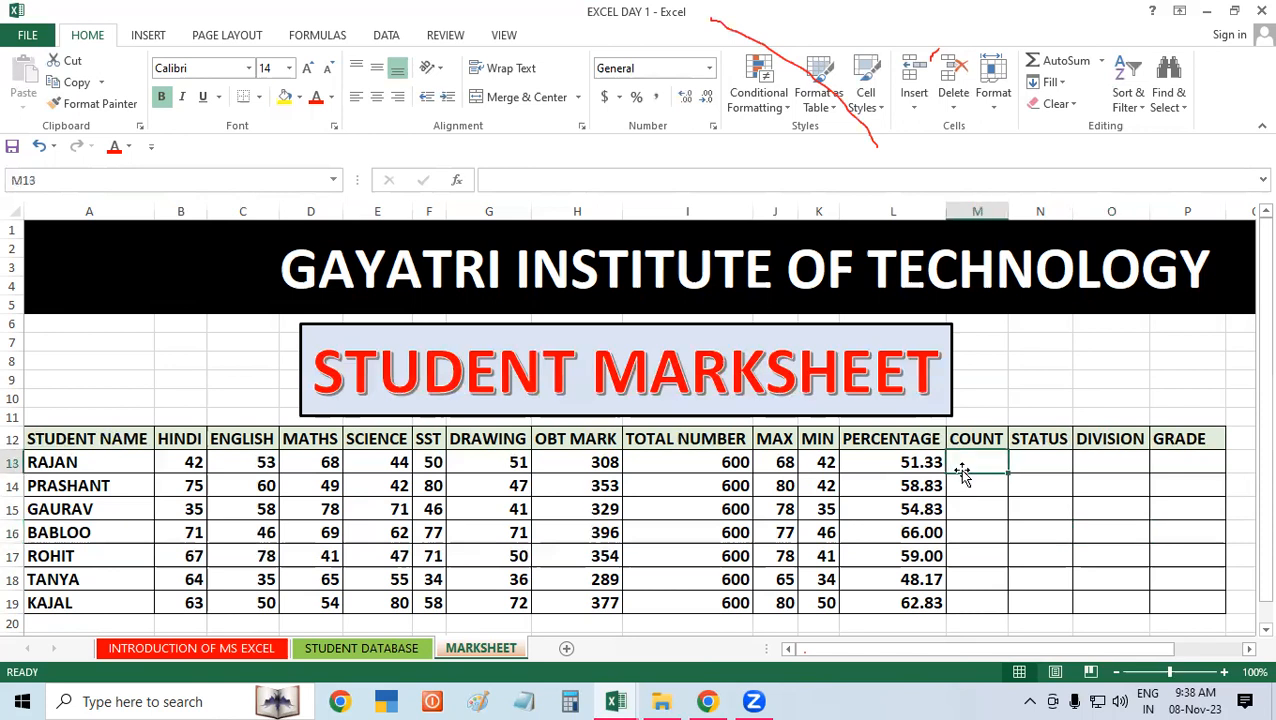
{"action": "type", "text": "=CO"}
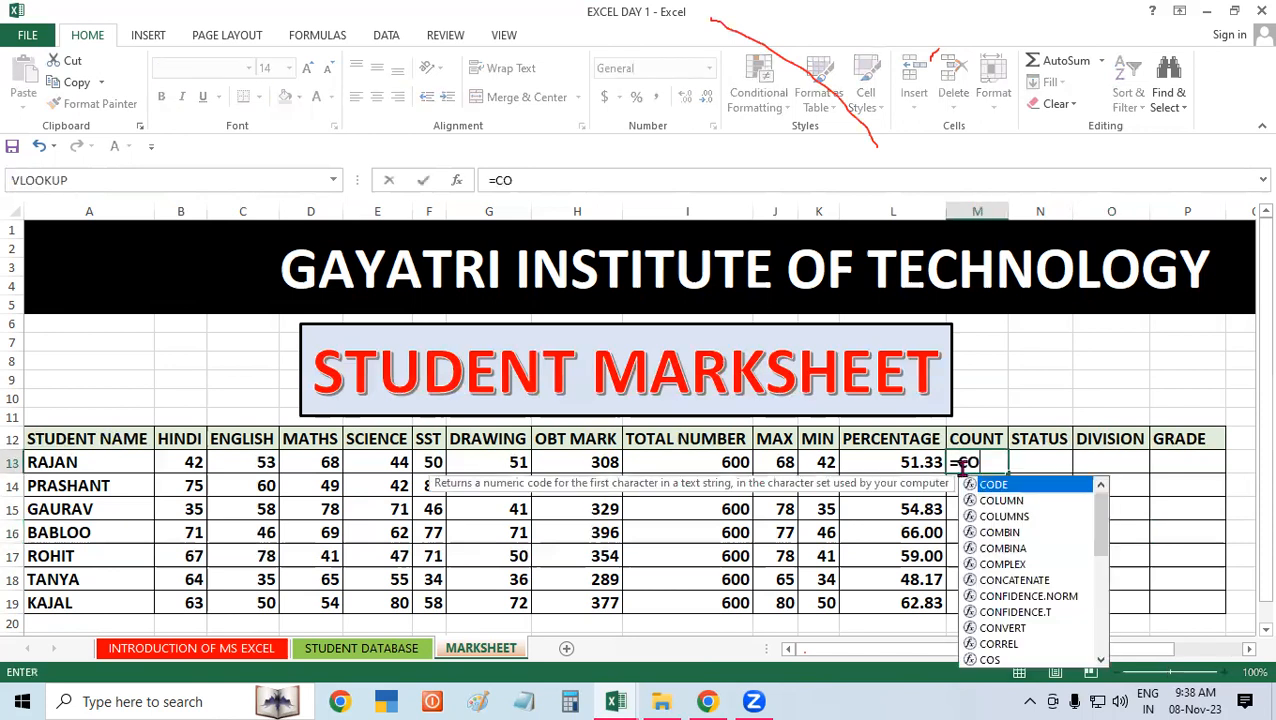
{"action": "type", "text": "UNTIF("}
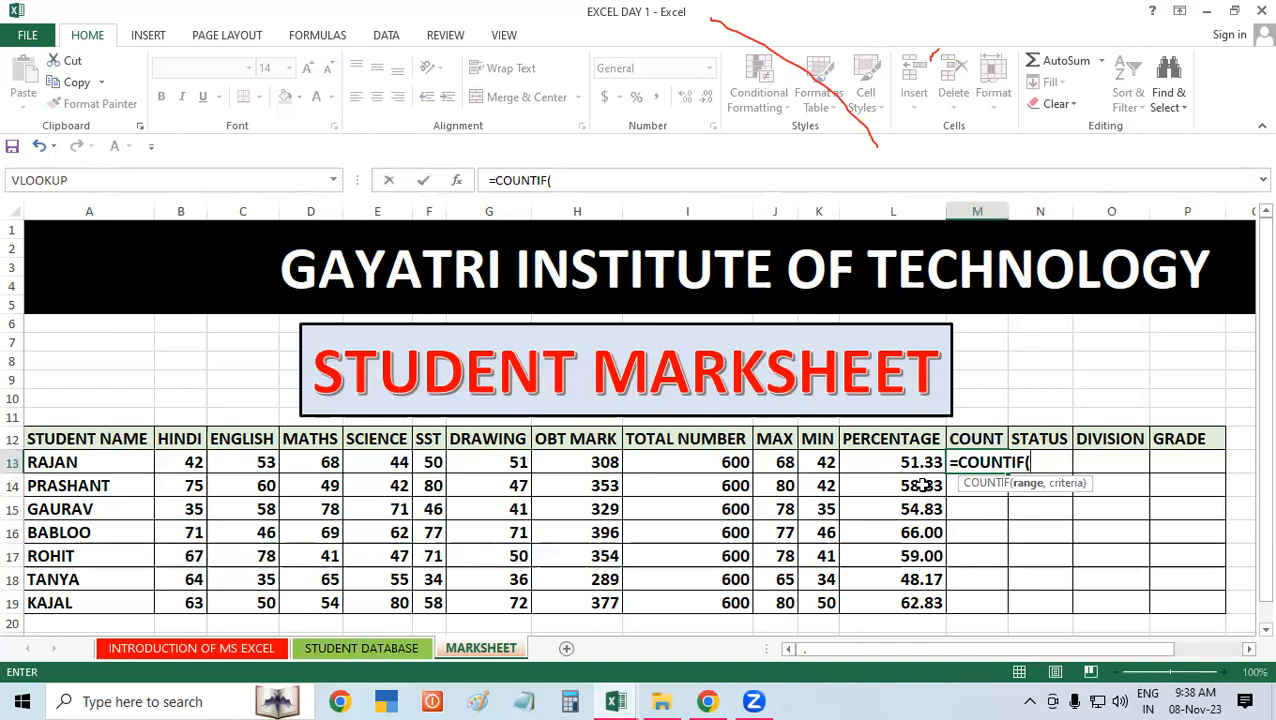
{"action": "left_click_drag", "start_coordinate": [180, 459], "coordinate": [488, 462]}
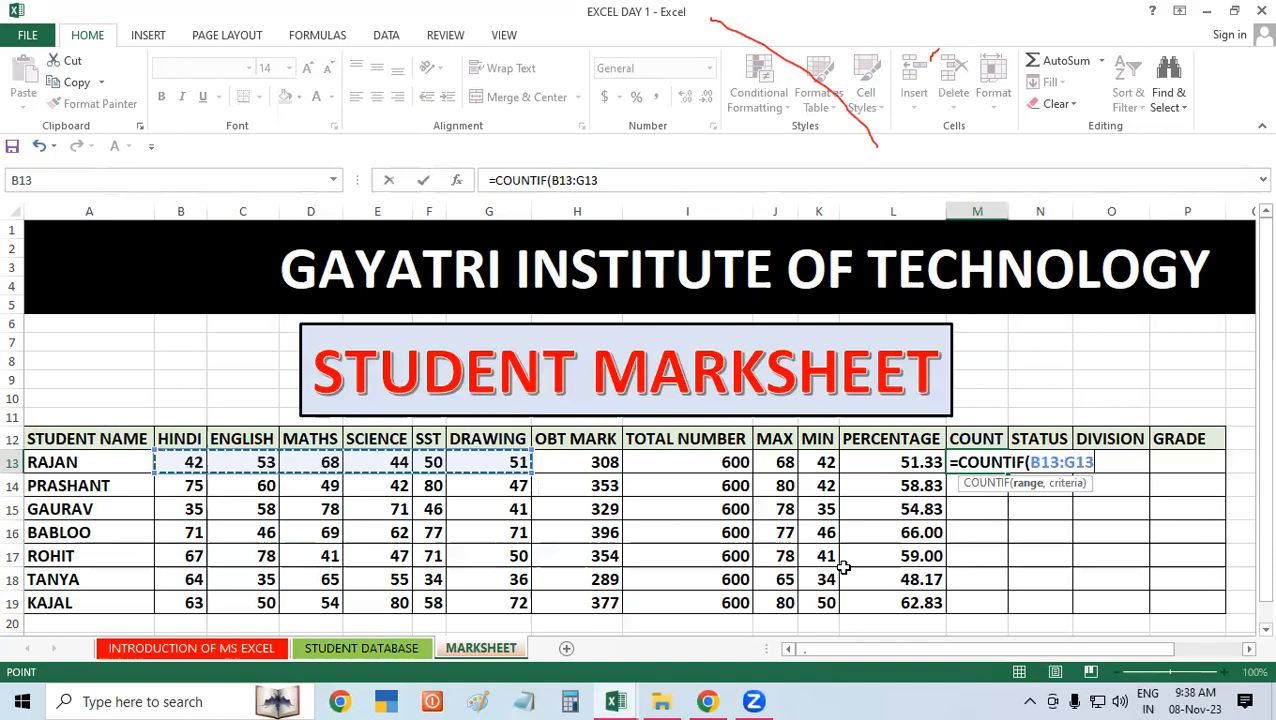
{"action": "type", "text": ","}
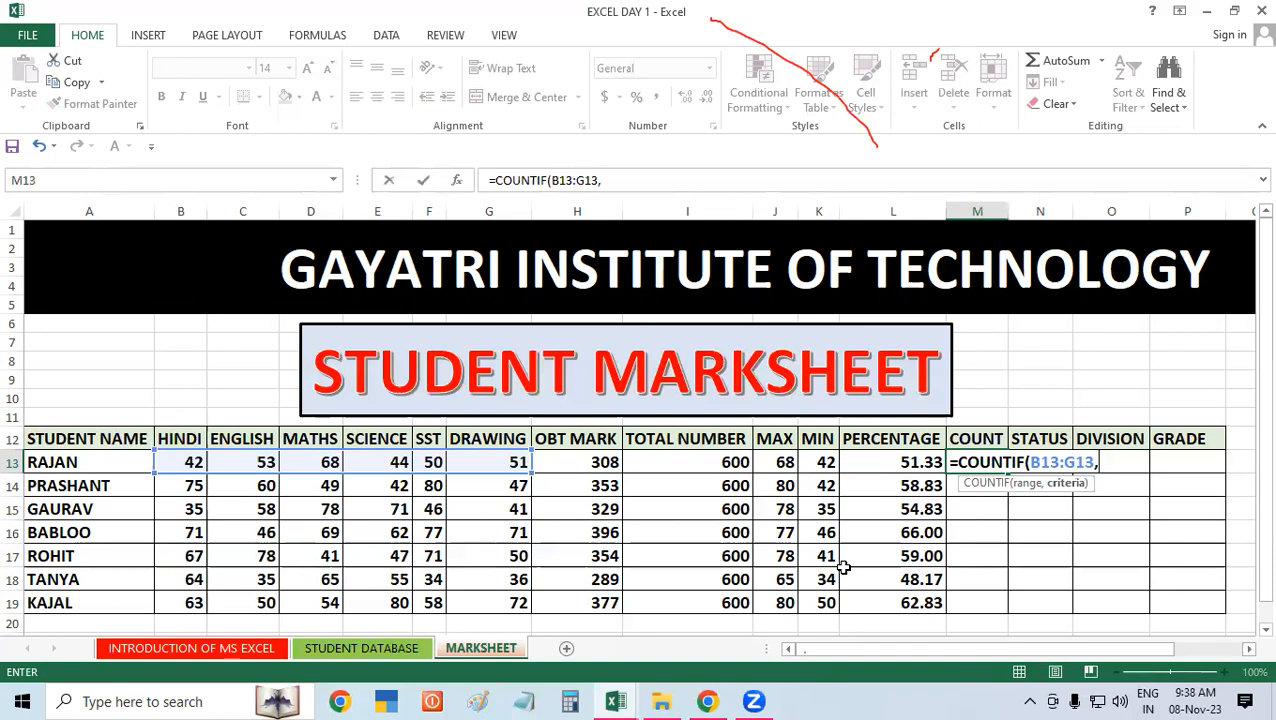
{"action": "type", "text": "\""}
{"action": "type", "text": "<33\")"}
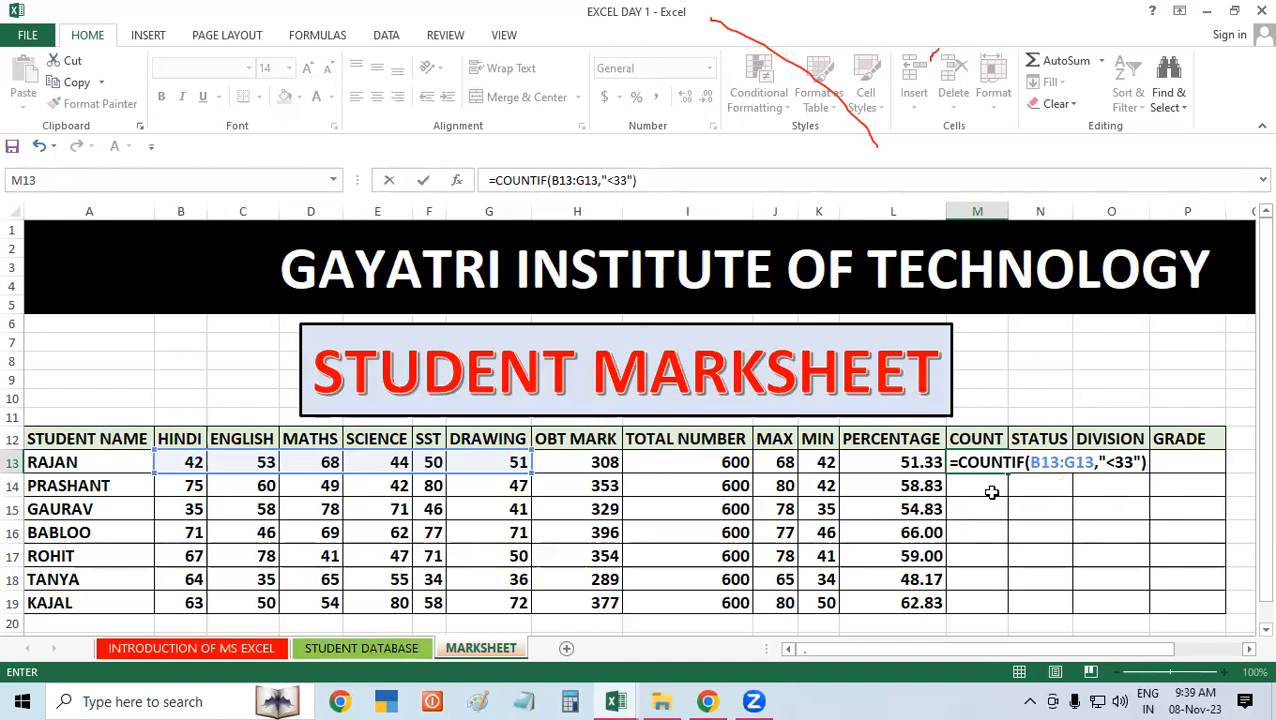
{"action": "key", "text": "Return"}
Step: Fill the COUNTIF formula from M13 down to M19 for the remaining students
{"action": "left_click", "coordinate": [993, 460]}
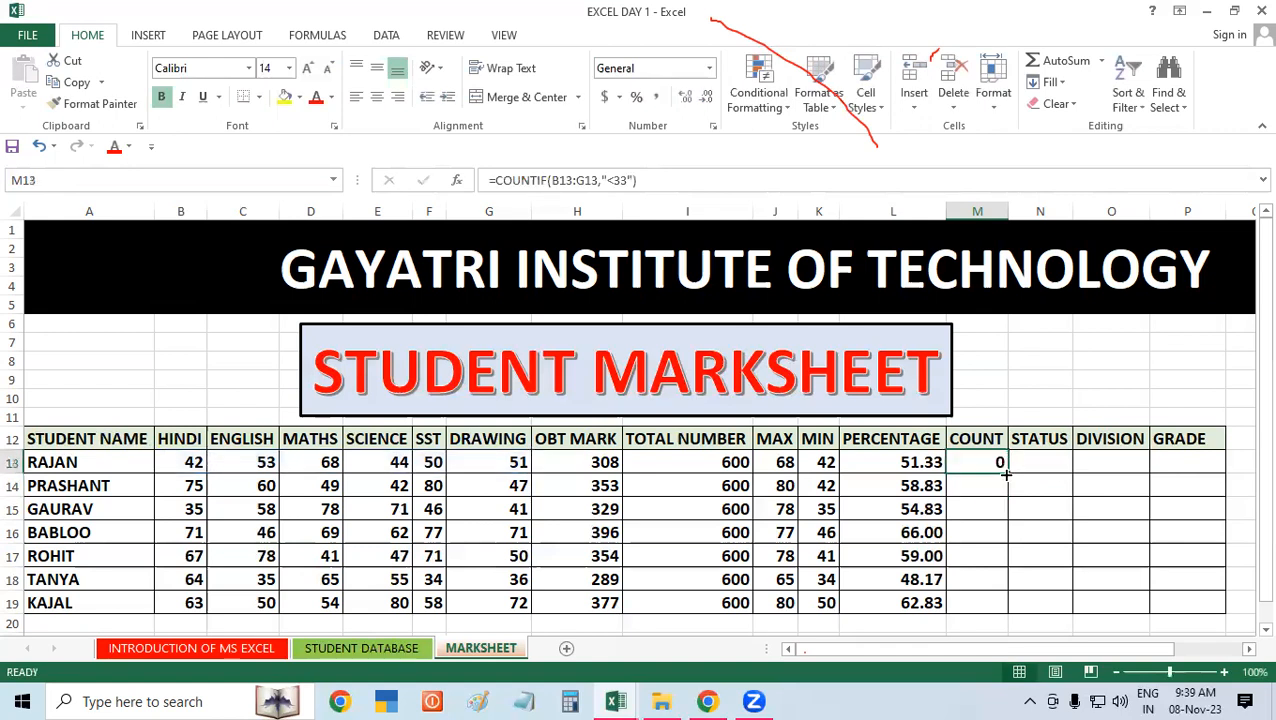
{"action": "double_click", "coordinate": [1005, 478]}
{"action": "left_click", "coordinate": [1061, 484]}
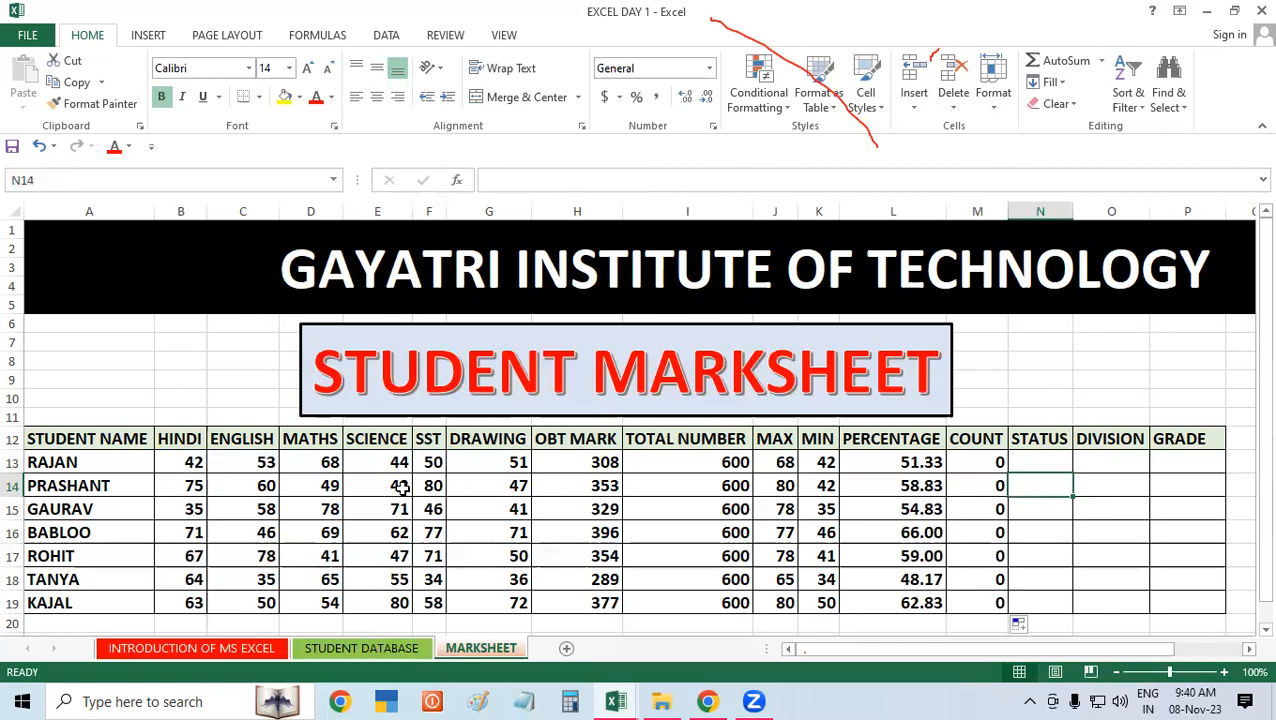
{"action": "left_click", "coordinate": [240, 455]}
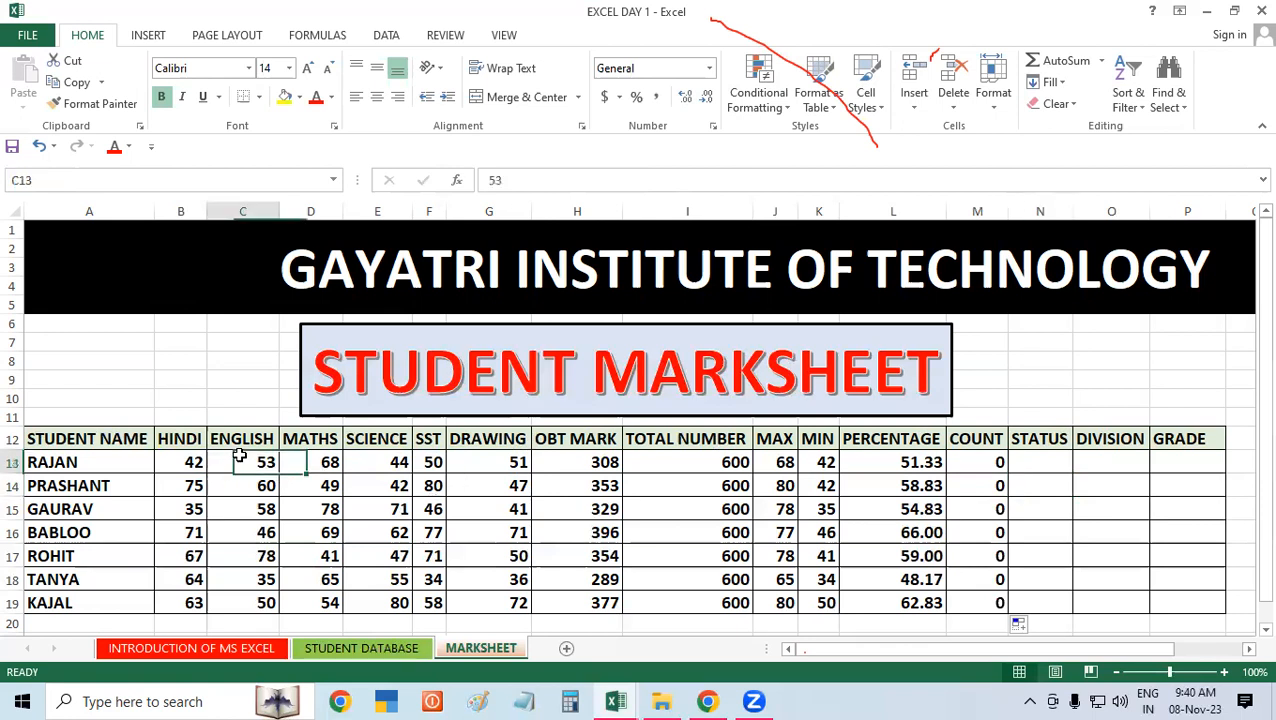
{"action": "left_click", "coordinate": [561, 452]}
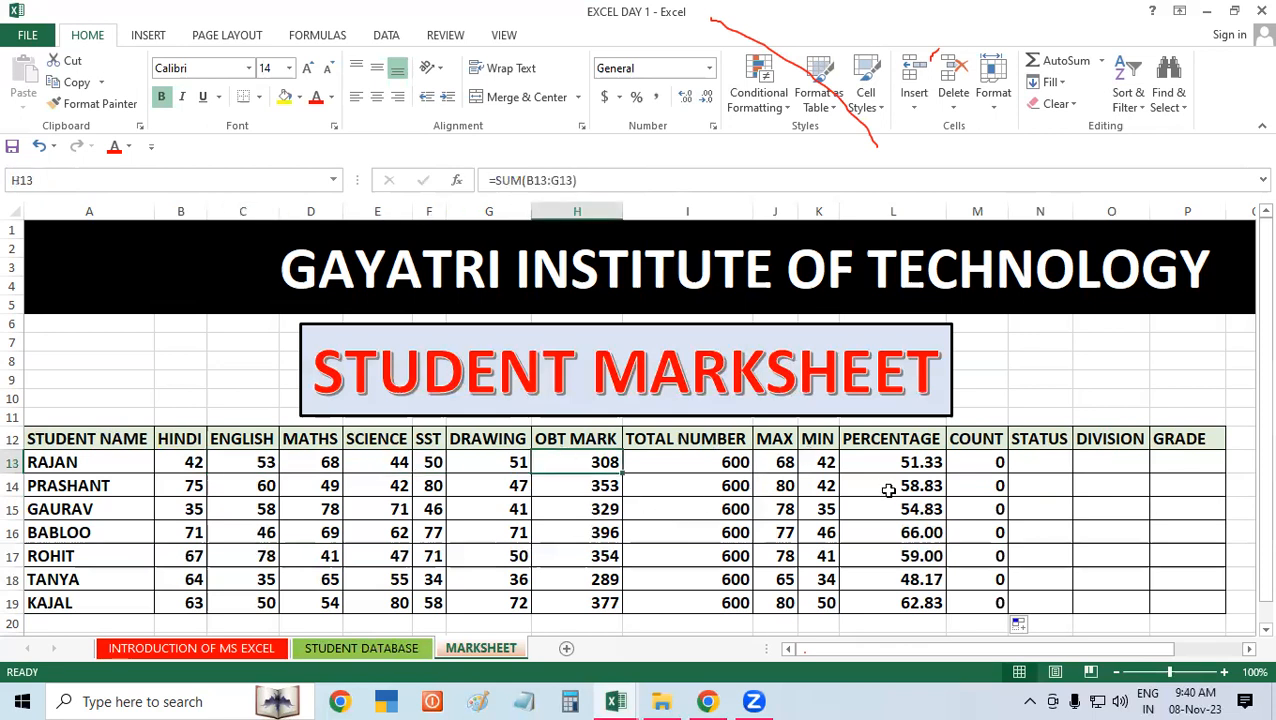
{"action": "left_click", "coordinate": [886, 446]}
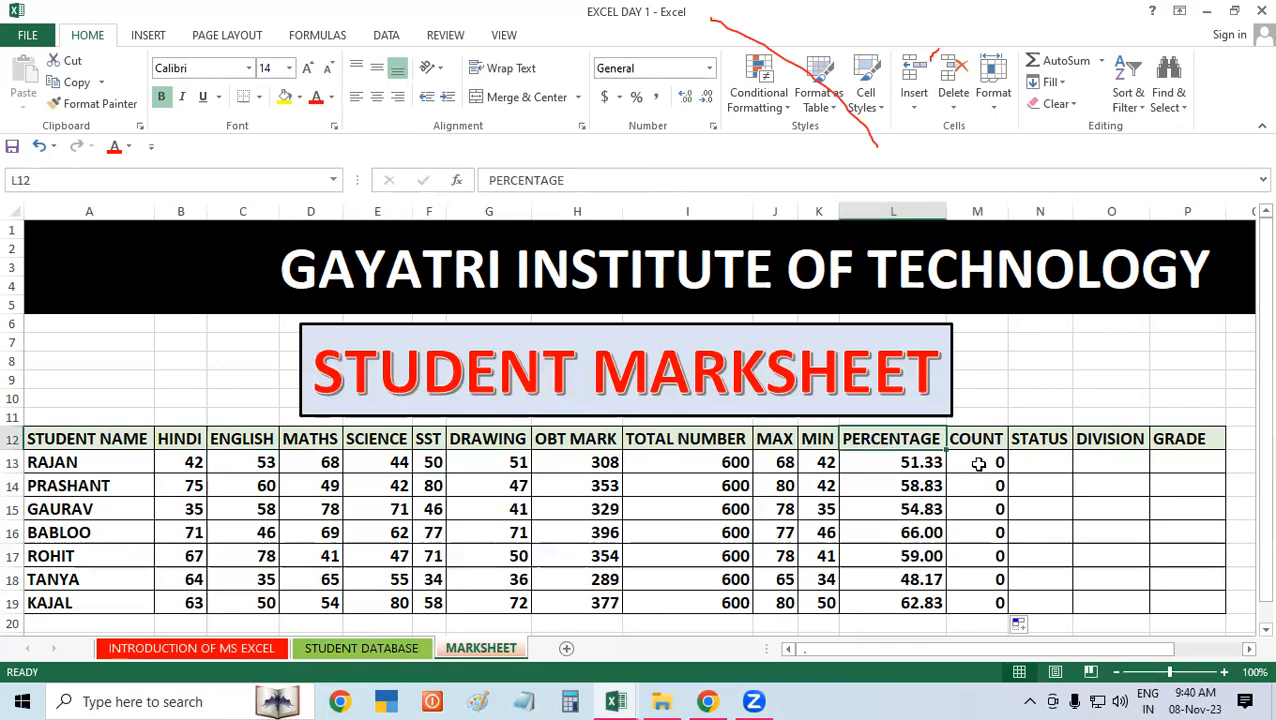
{"action": "left_click", "coordinate": [977, 463]}
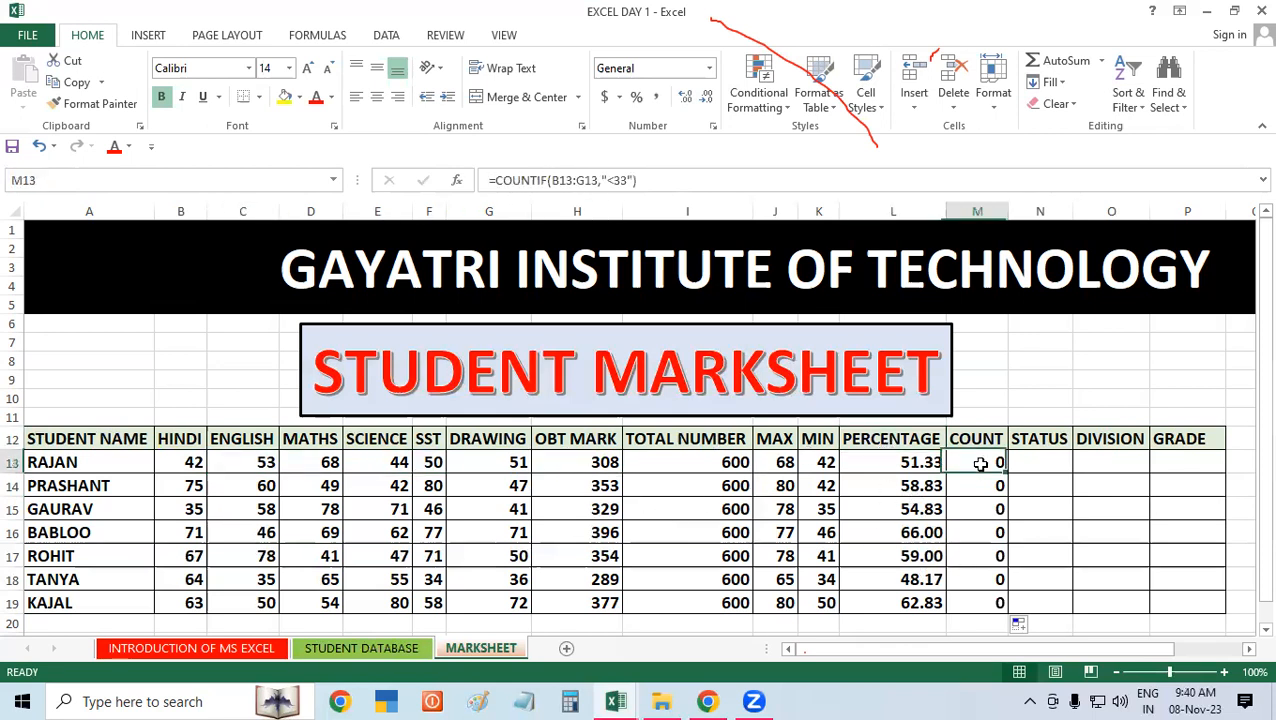
{"action": "left_click", "coordinate": [392, 508]}
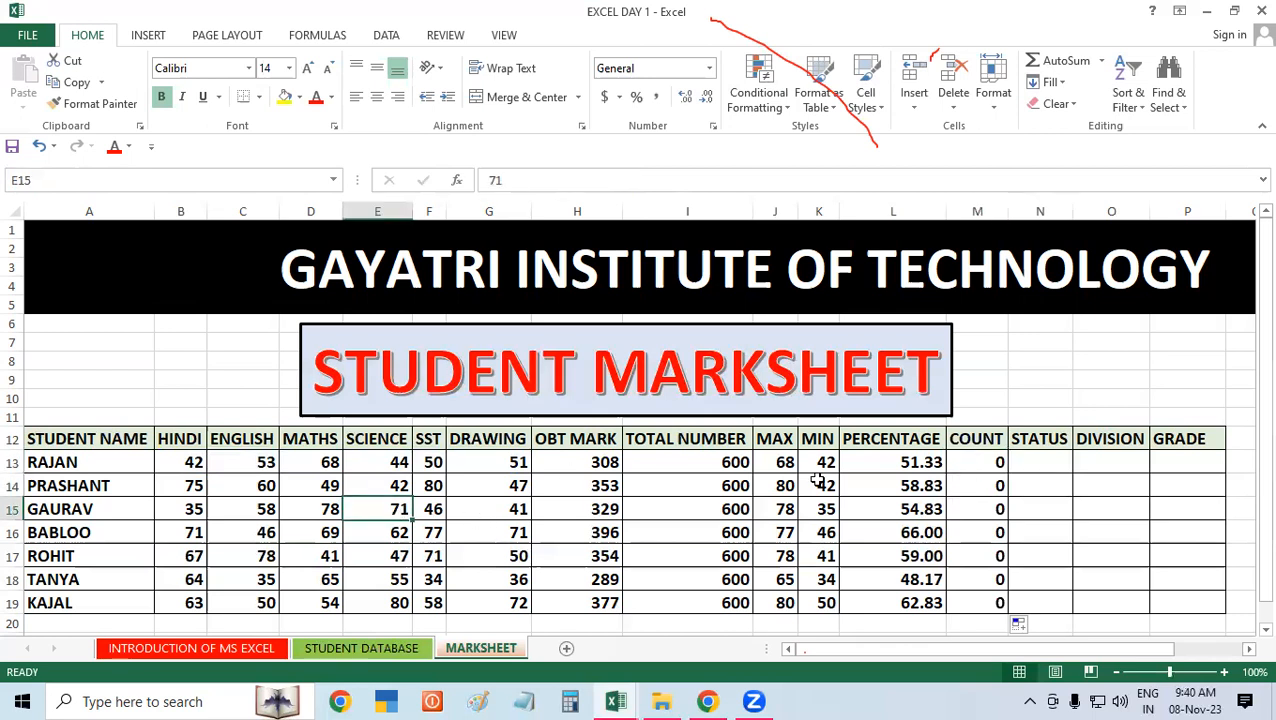
Step: Set the first student's English mark in C13 to 23 and SST mark in F13 to 20
{"action": "left_click", "coordinate": [257, 460]}
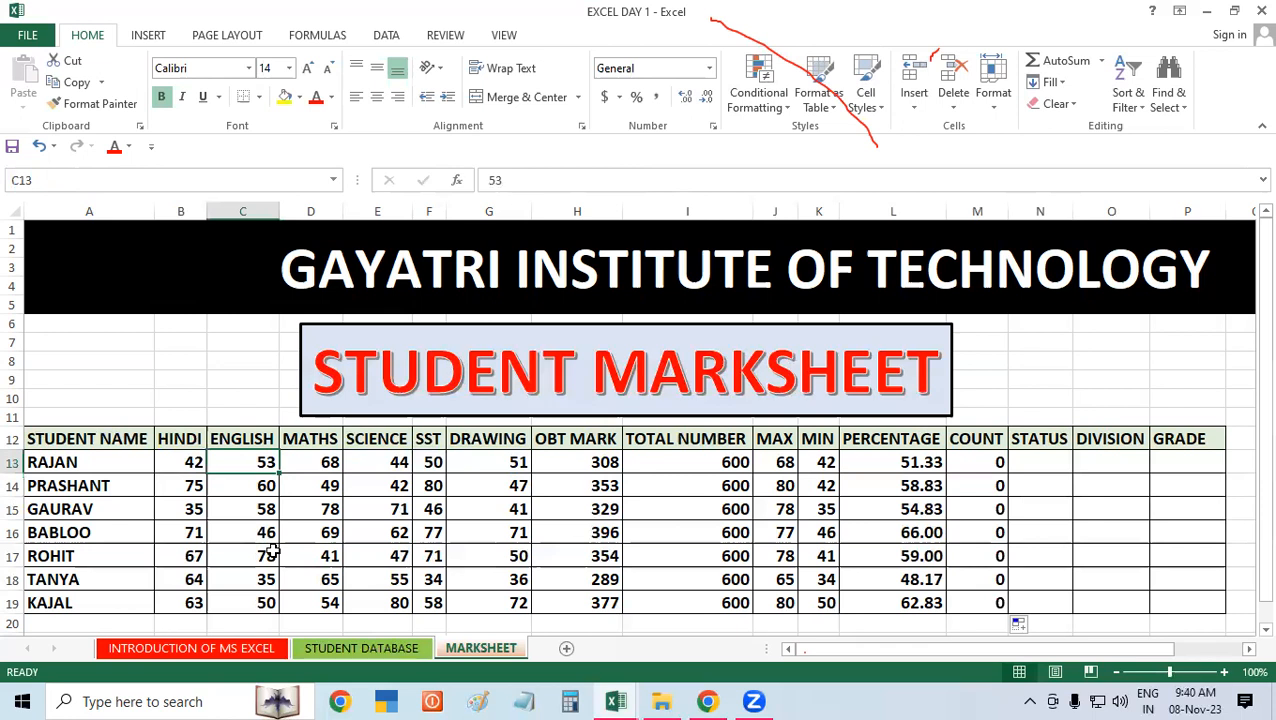
{"action": "type", "text": "23"}
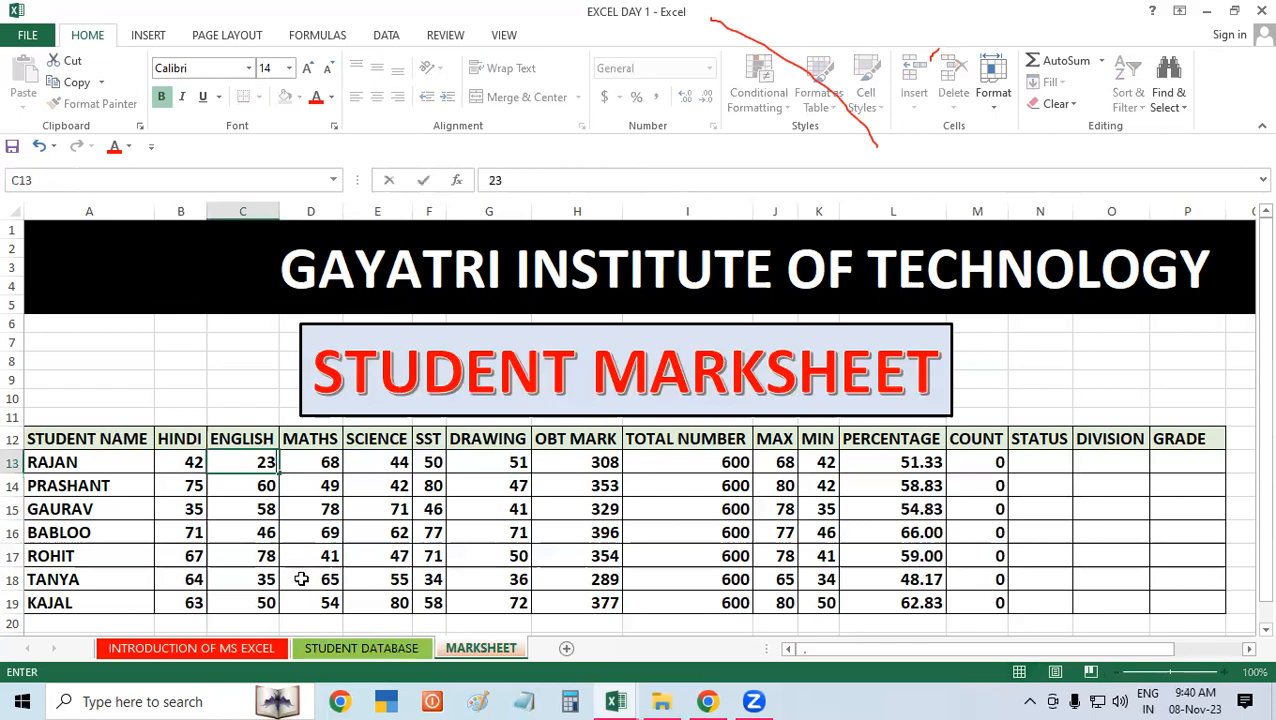
{"action": "left_click", "coordinate": [420, 550]}
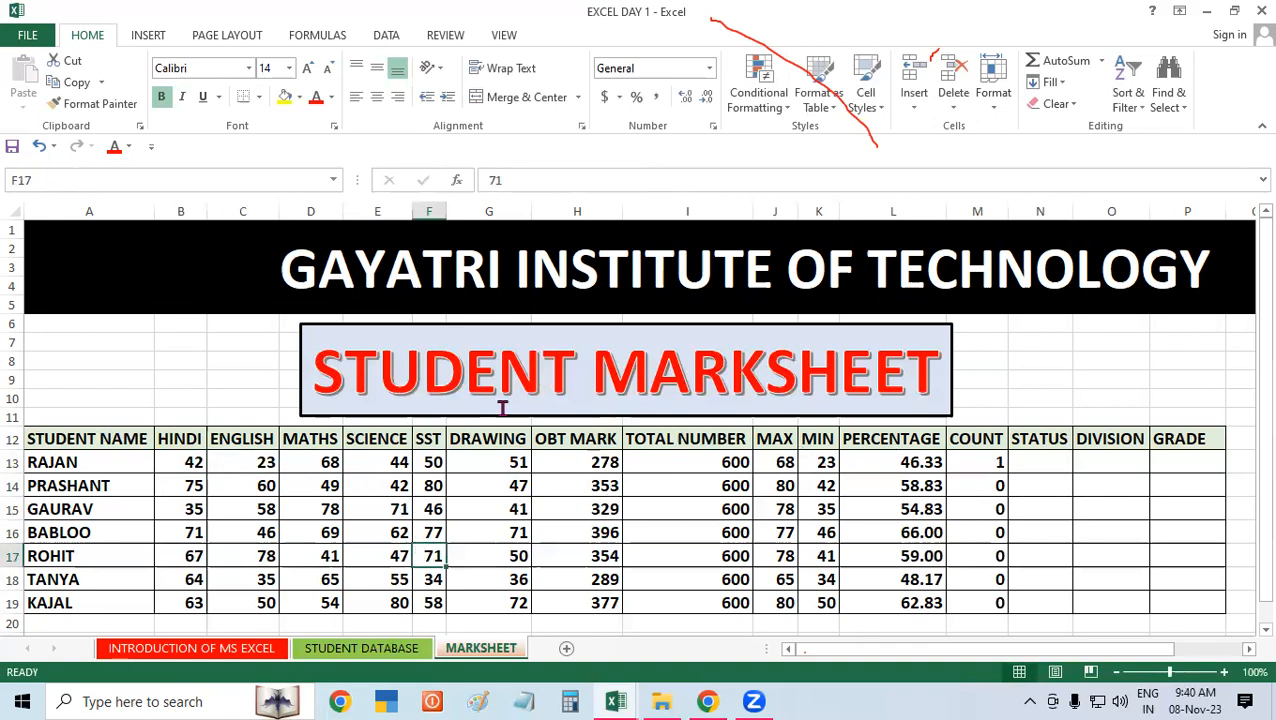
{"action": "left_click", "coordinate": [436, 462]}
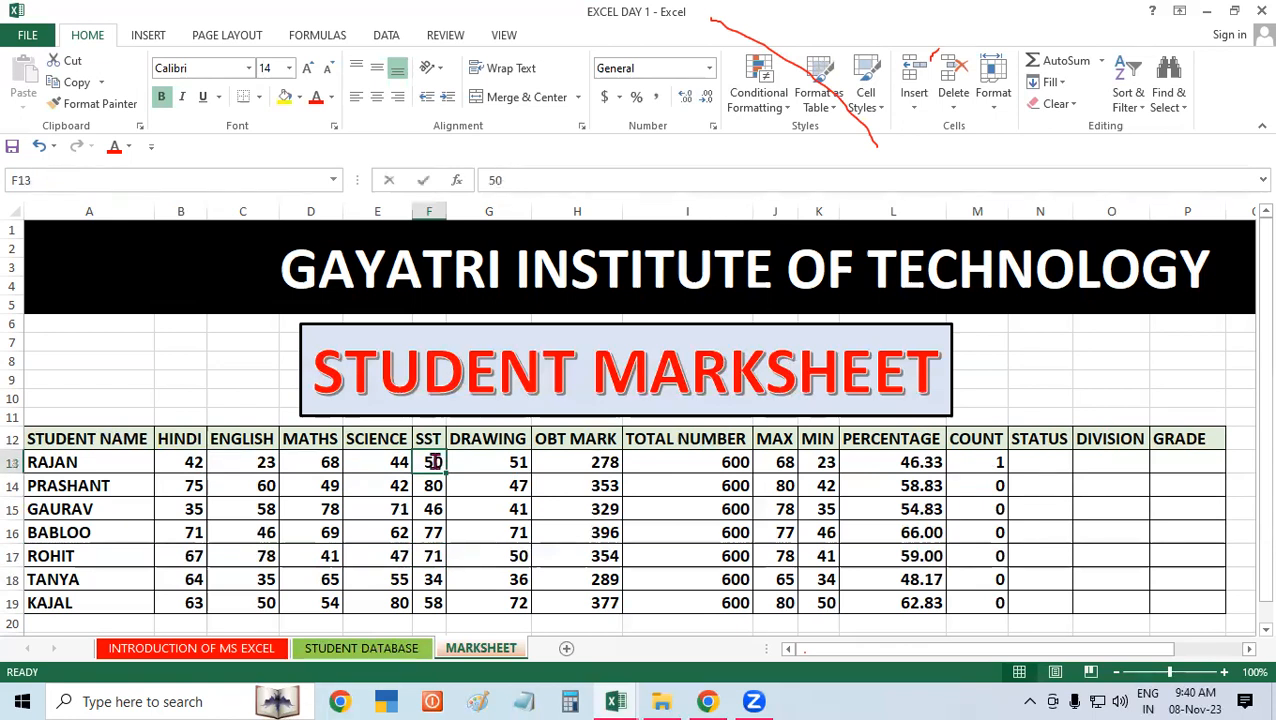
{"action": "type", "text": "20"}
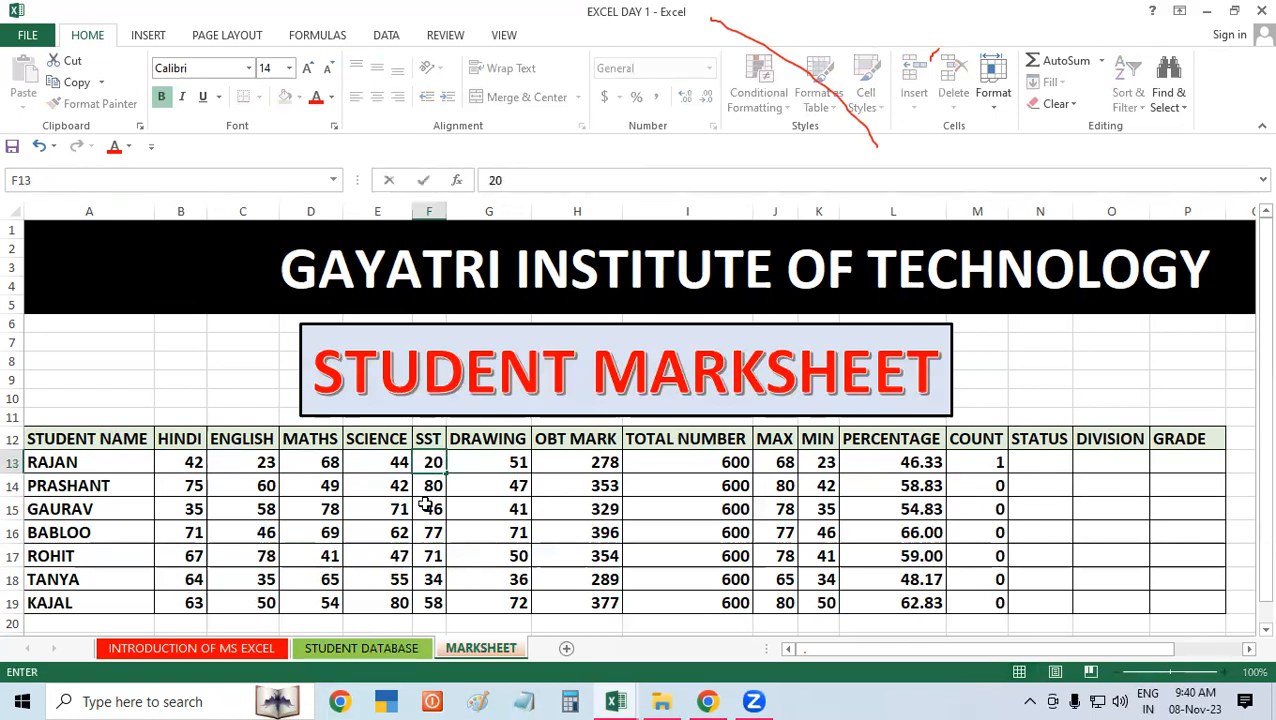
{"action": "left_click", "coordinate": [376, 505]}
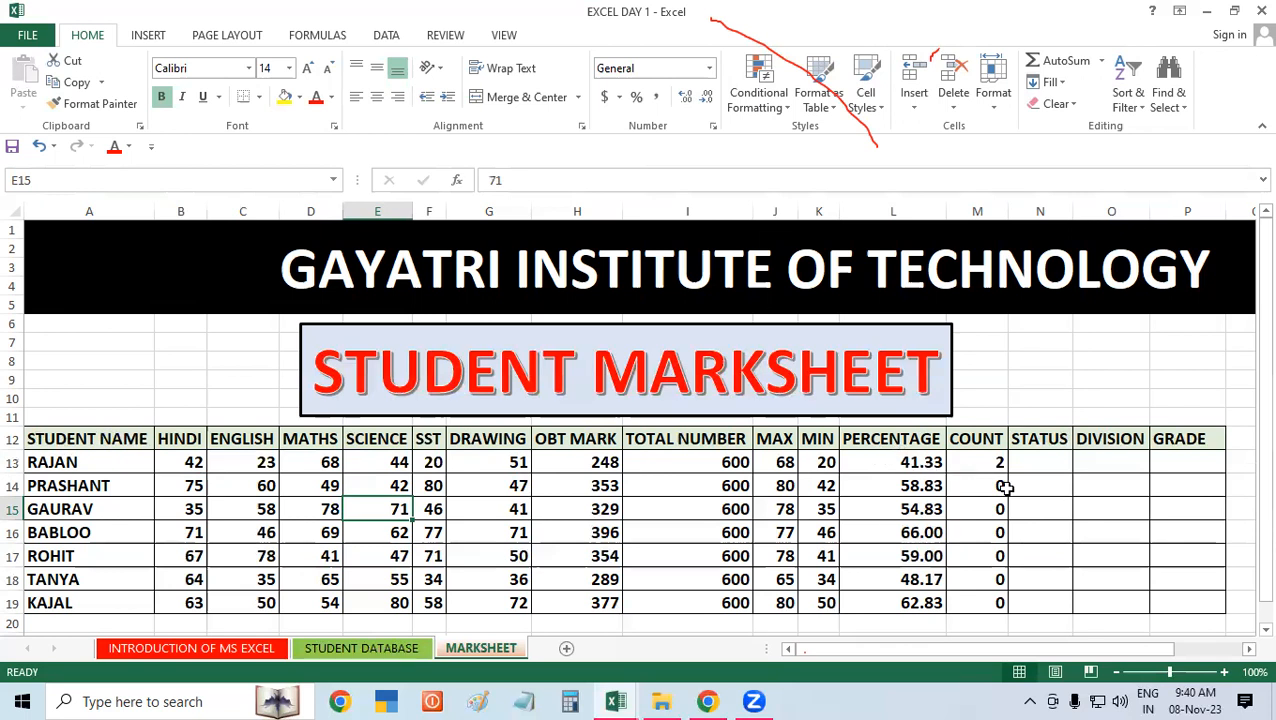
Step: Clear all COUNT formulas in M13:M19
{"action": "left_click_drag", "start_coordinate": [977, 459], "coordinate": [984, 592]}
{"action": "key", "text": "Delete"}
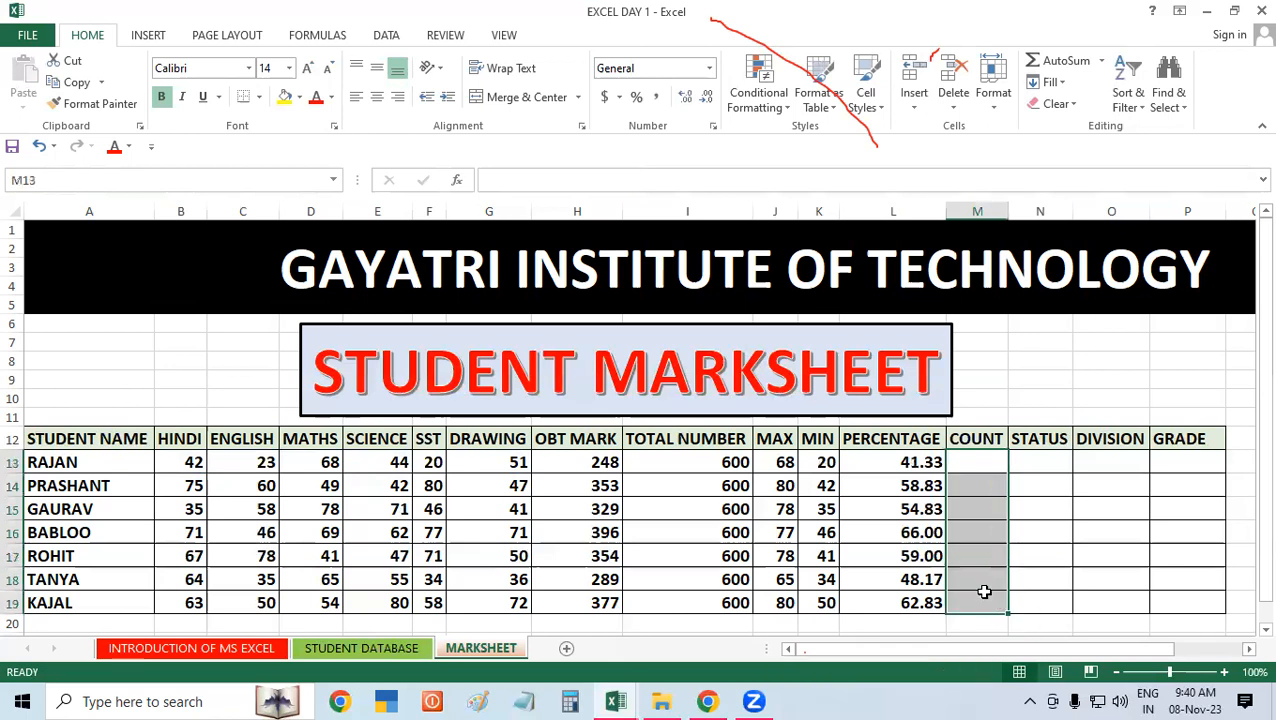
{"action": "left_click", "coordinate": [1078, 533]}
Step: Enter =COUNTIF(B13:G13,"<33") in M13 to count the first student's failed subjects
{"action": "left_click", "coordinate": [968, 456]}
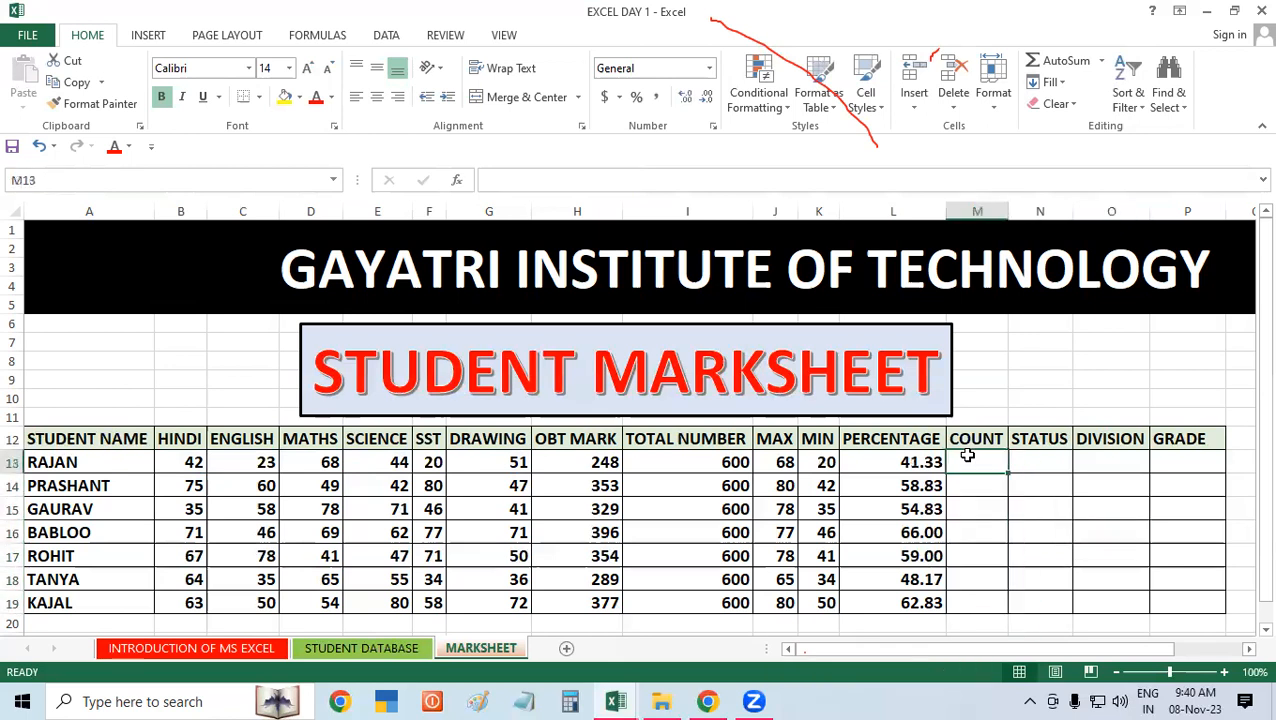
{"action": "type", "text": "="}
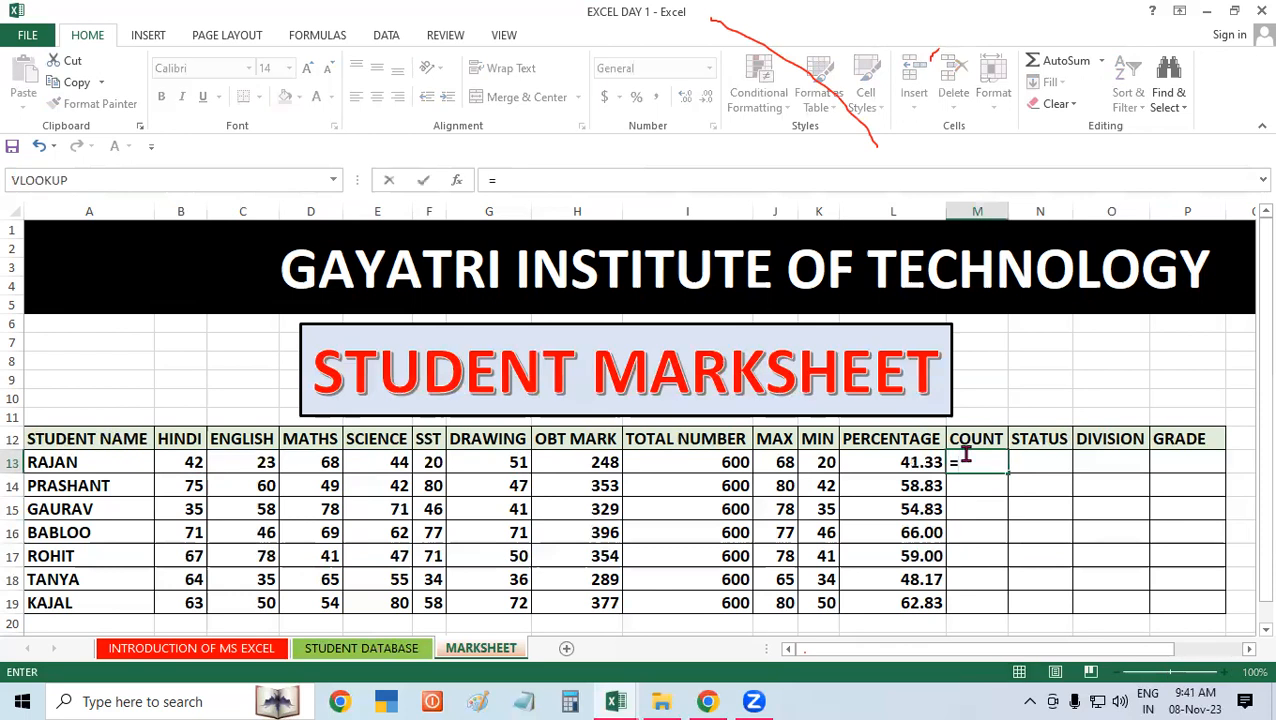
{"action": "type", "text": "COUNTIF("}
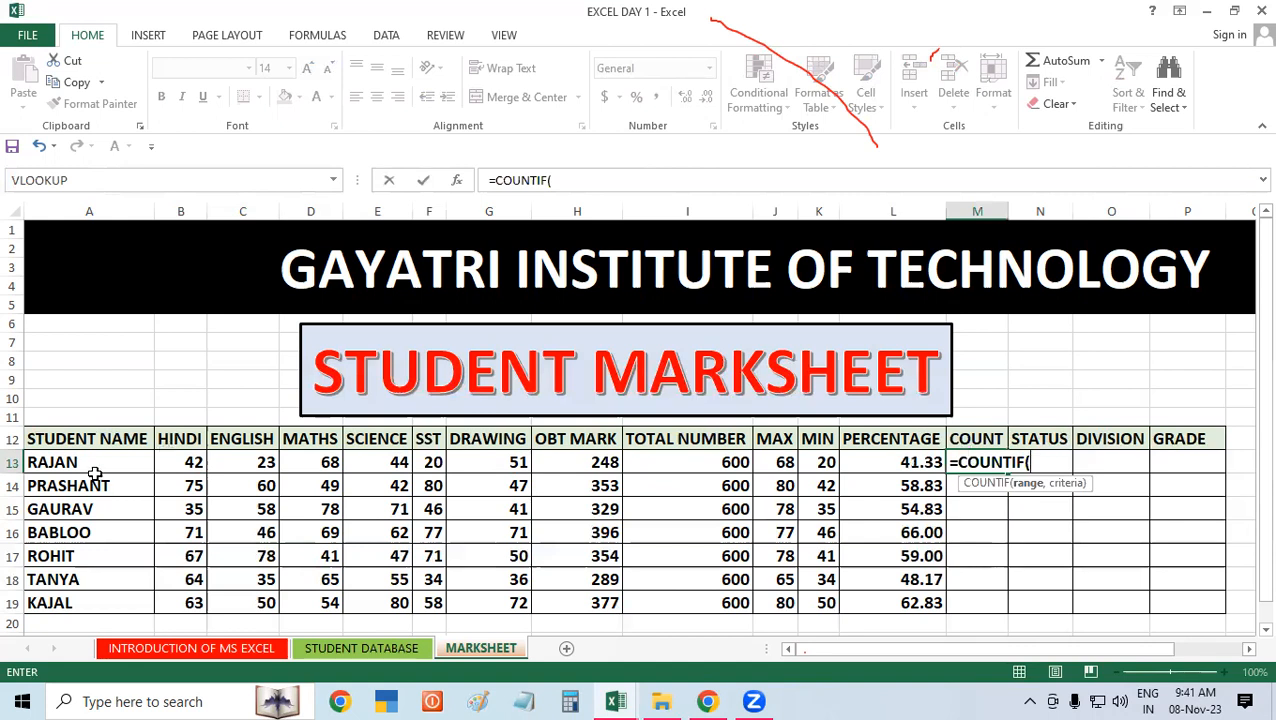
{"action": "left_click_drag", "start_coordinate": [194, 457], "coordinate": [262, 462]}
{"action": "left_click_drag", "start_coordinate": [376, 462], "coordinate": [515, 464]}
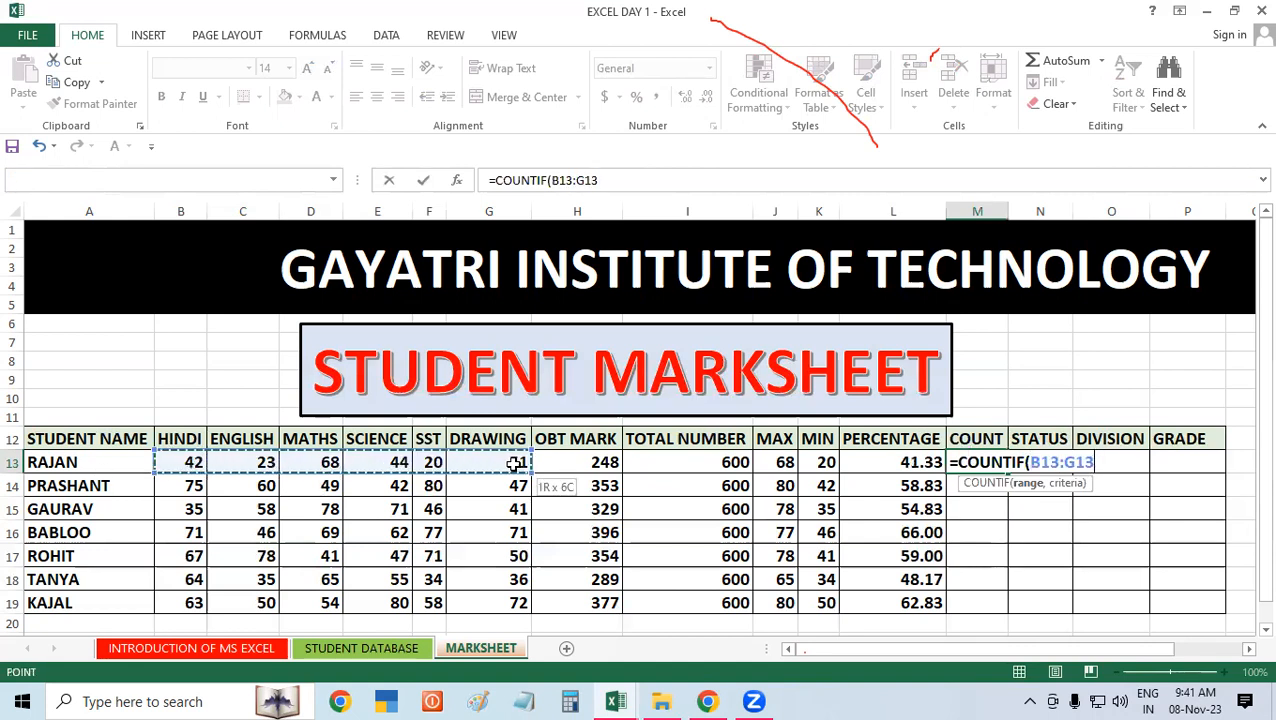
{"action": "type", "text": ",\""}
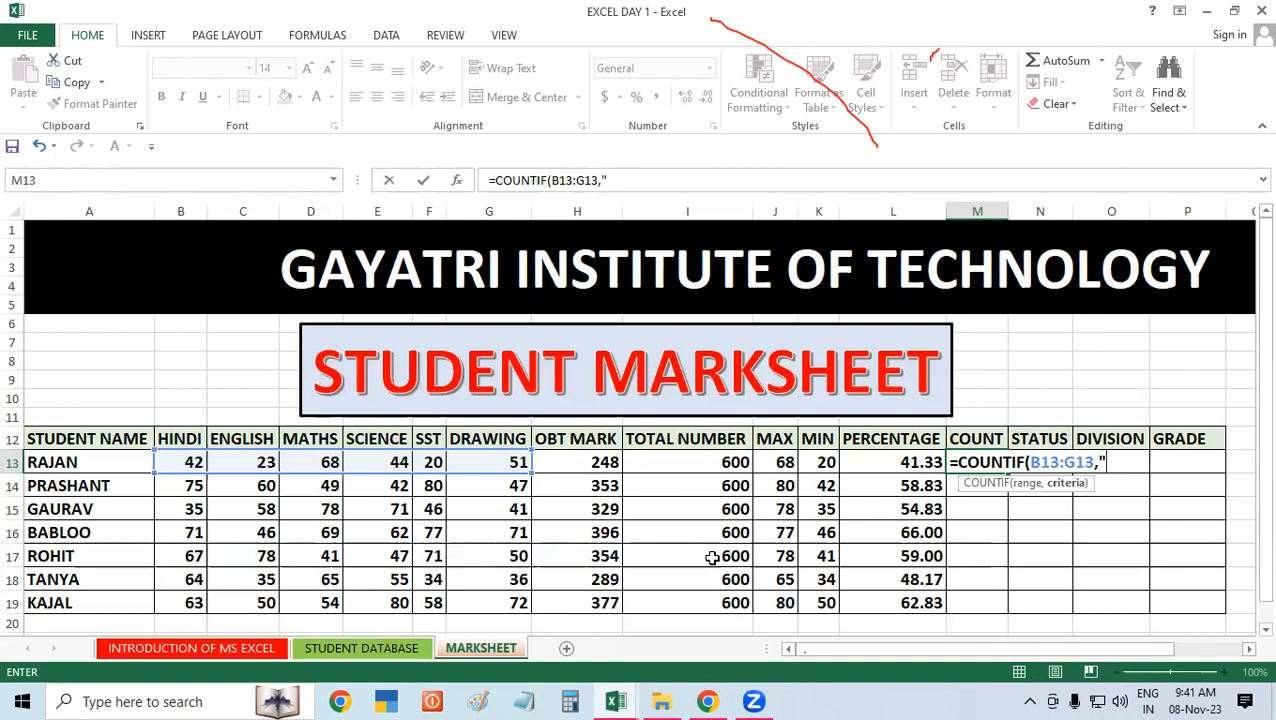
{"action": "type", "text": "<33\""}
{"action": "key", "text": "Return"}
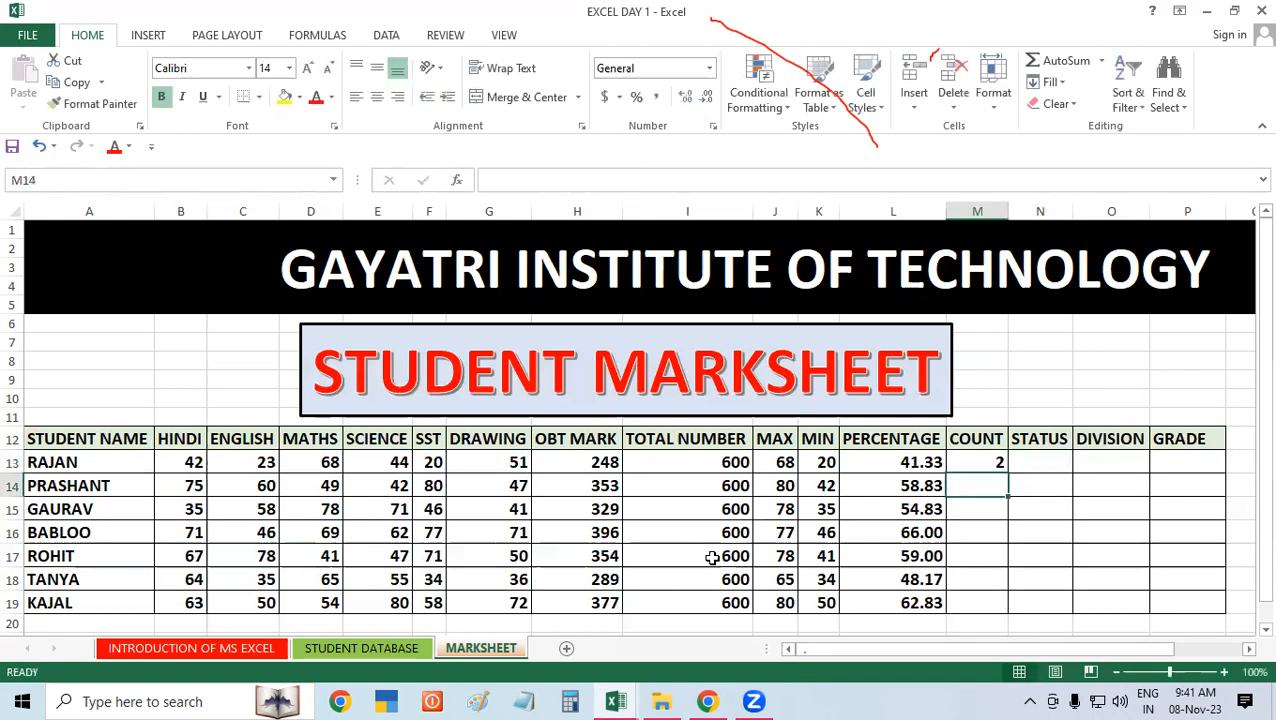
Step: Copy the COUNT formula in M13 down through M19 for every other student
{"action": "left_click", "coordinate": [978, 457]}
{"action": "double_click", "coordinate": [1008, 470]}
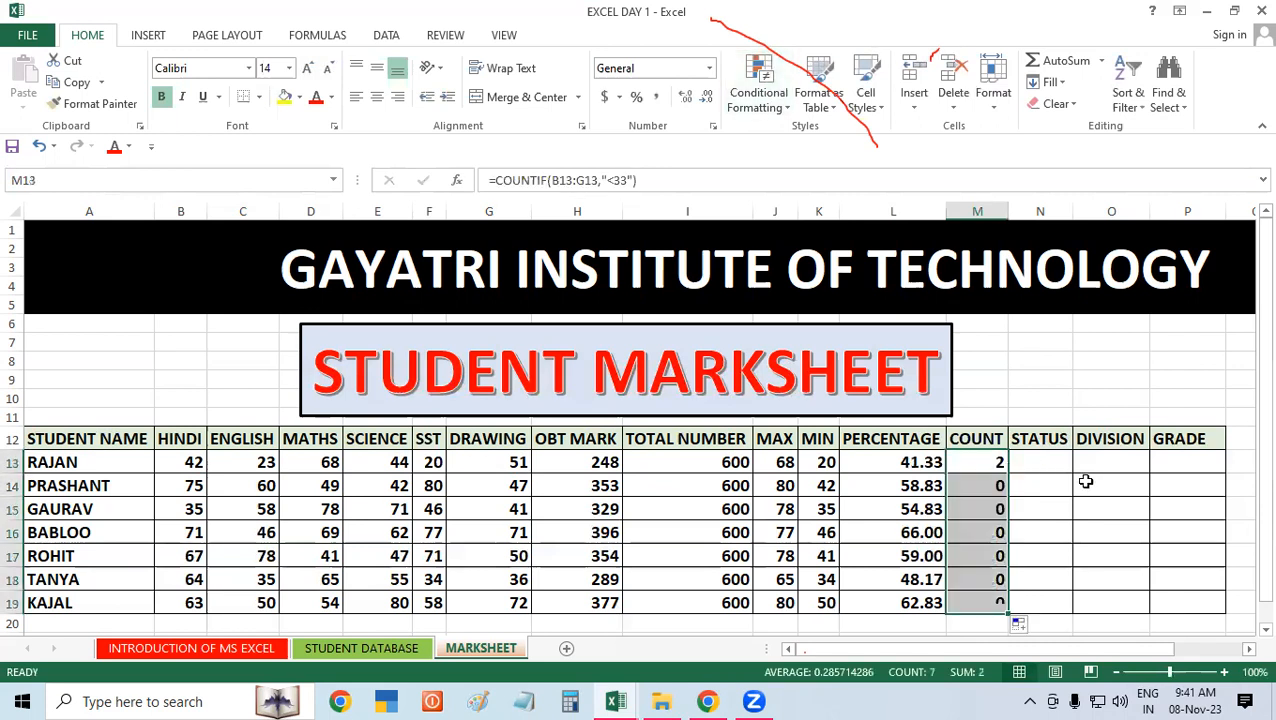
{"action": "left_click", "coordinate": [1087, 482]}
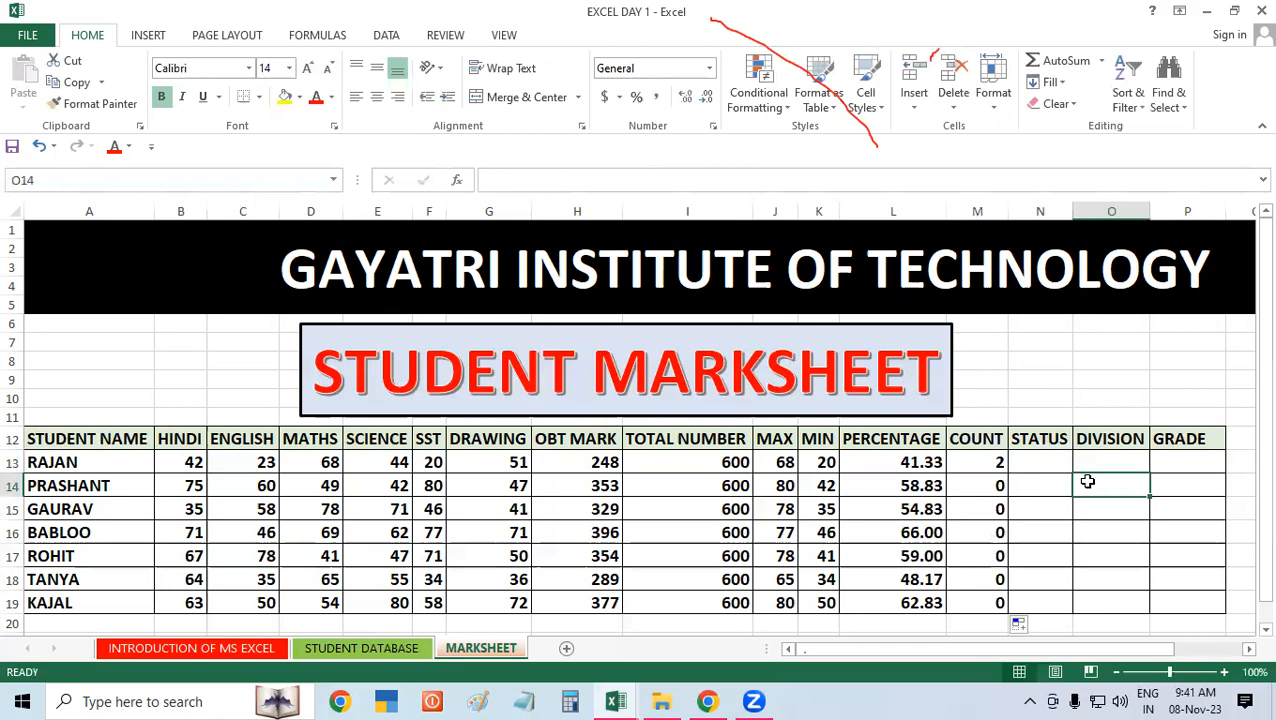
Step: Examine the empty STATUS, DIVISION and GRADE columns of the marksheet
{"action": "left_click", "coordinate": [1178, 524]}
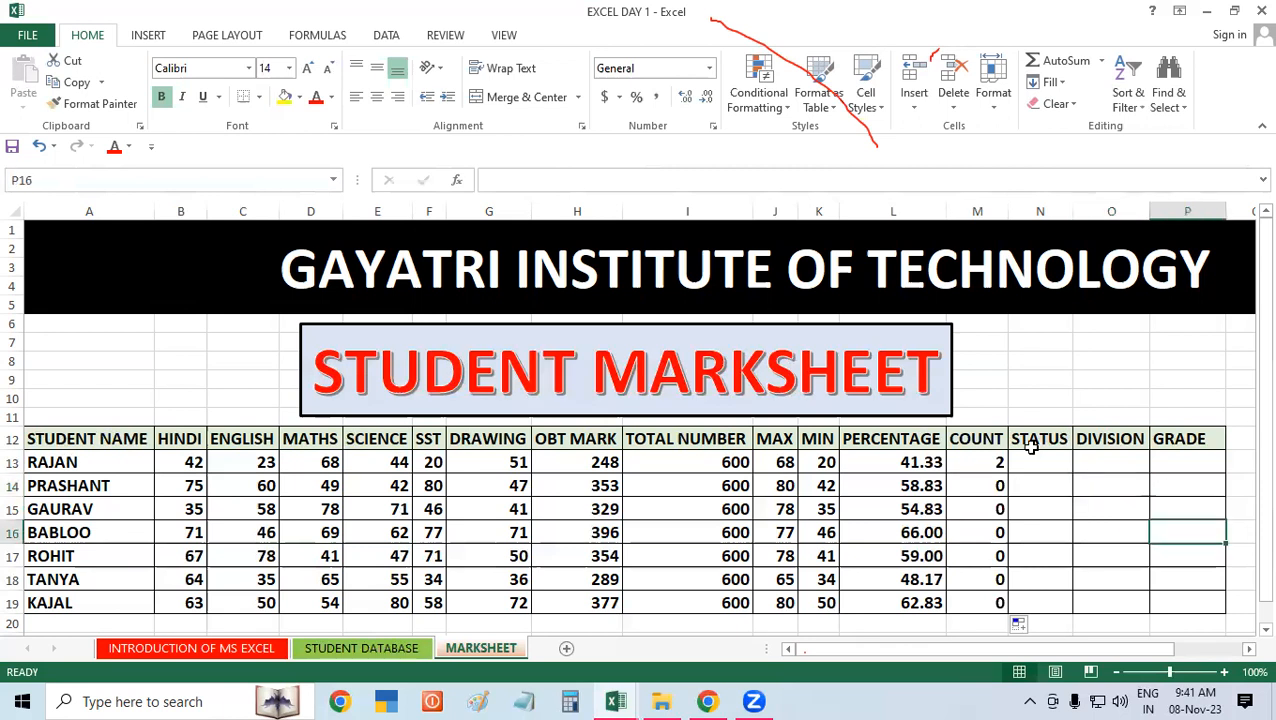
{"action": "left_click", "coordinate": [1036, 443]}
{"action": "left_click_drag", "start_coordinate": [1061, 453], "coordinate": [1148, 605]}
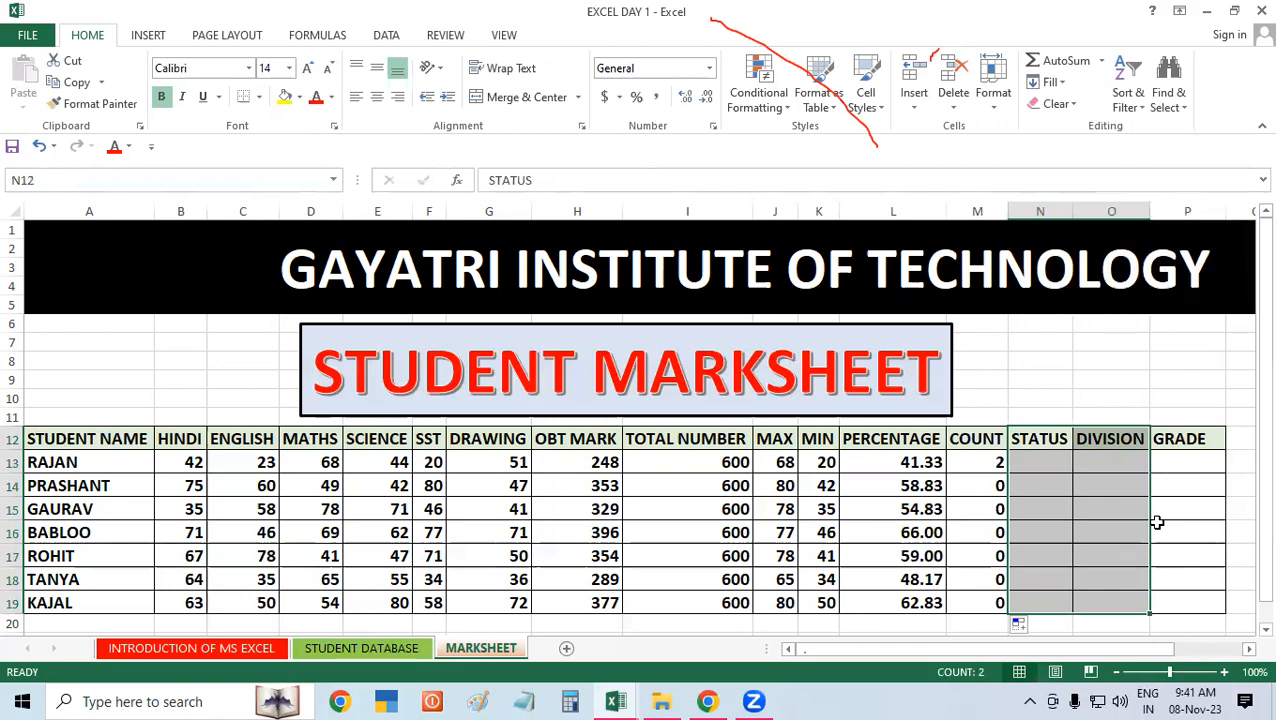
{"action": "left_click", "coordinate": [1137, 554]}
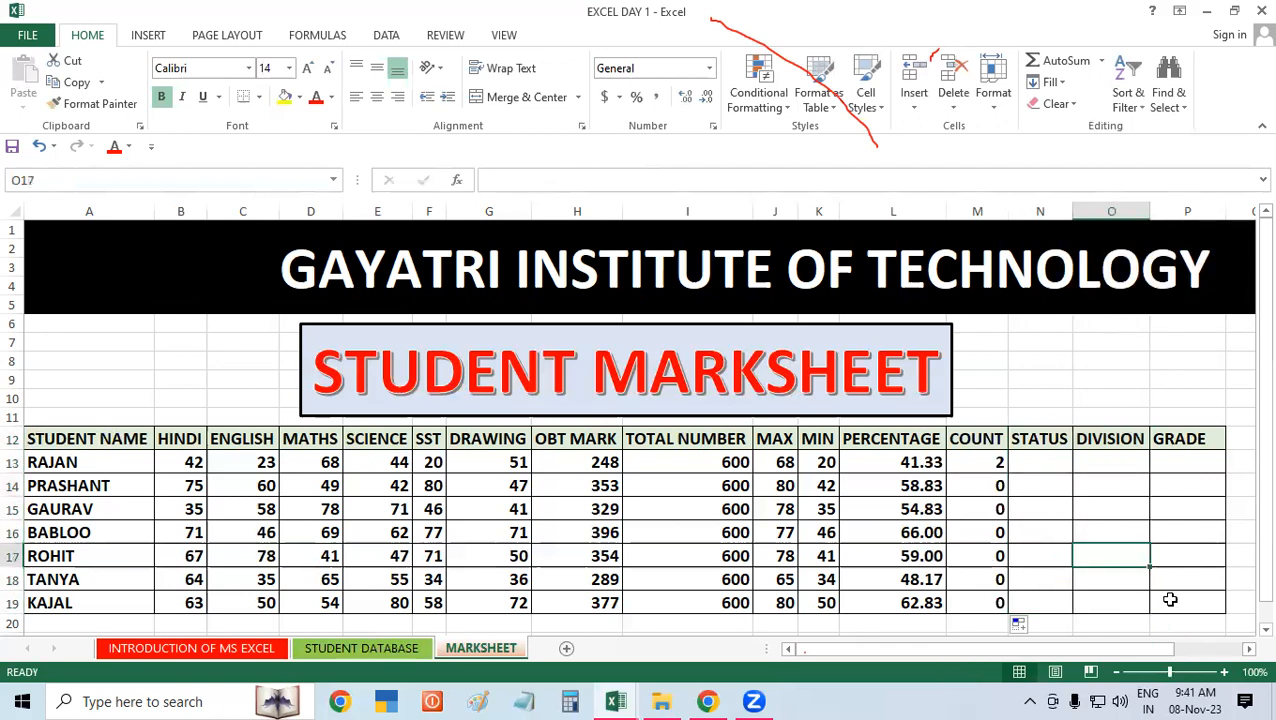
{"action": "left_click_drag", "start_coordinate": [1052, 436], "coordinate": [1170, 514]}
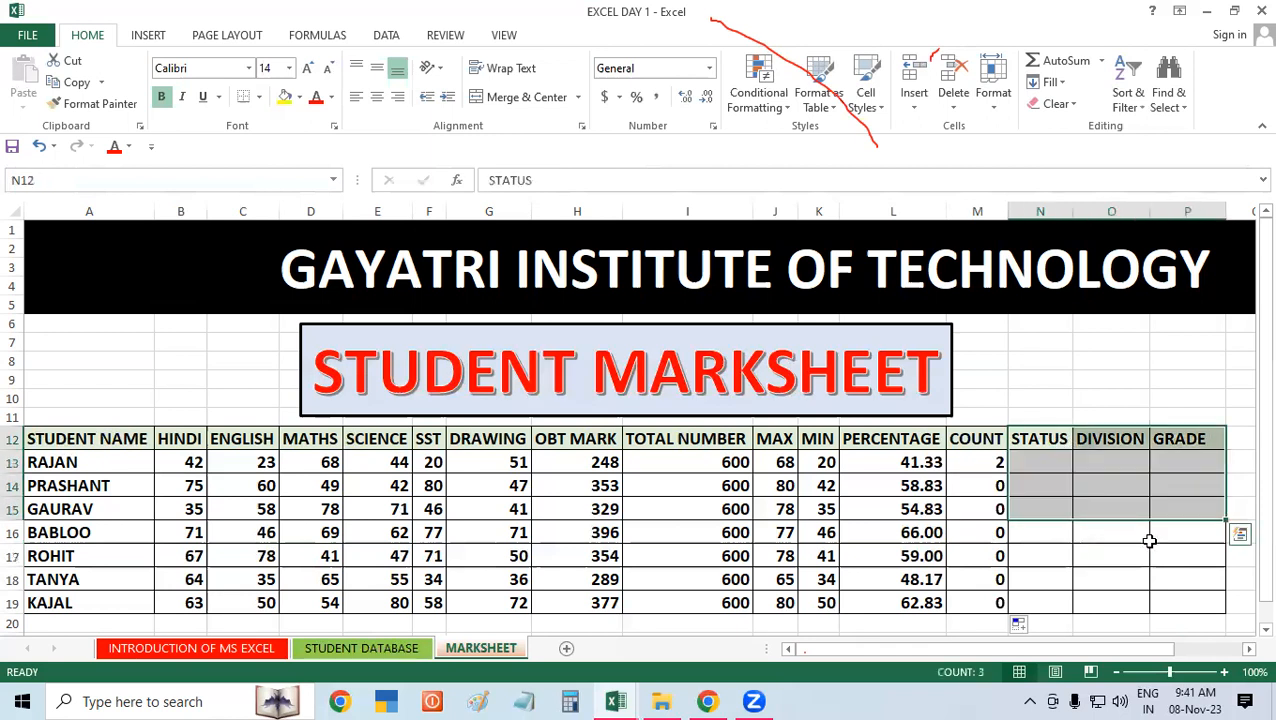
{"action": "left_click", "coordinate": [1190, 447]}
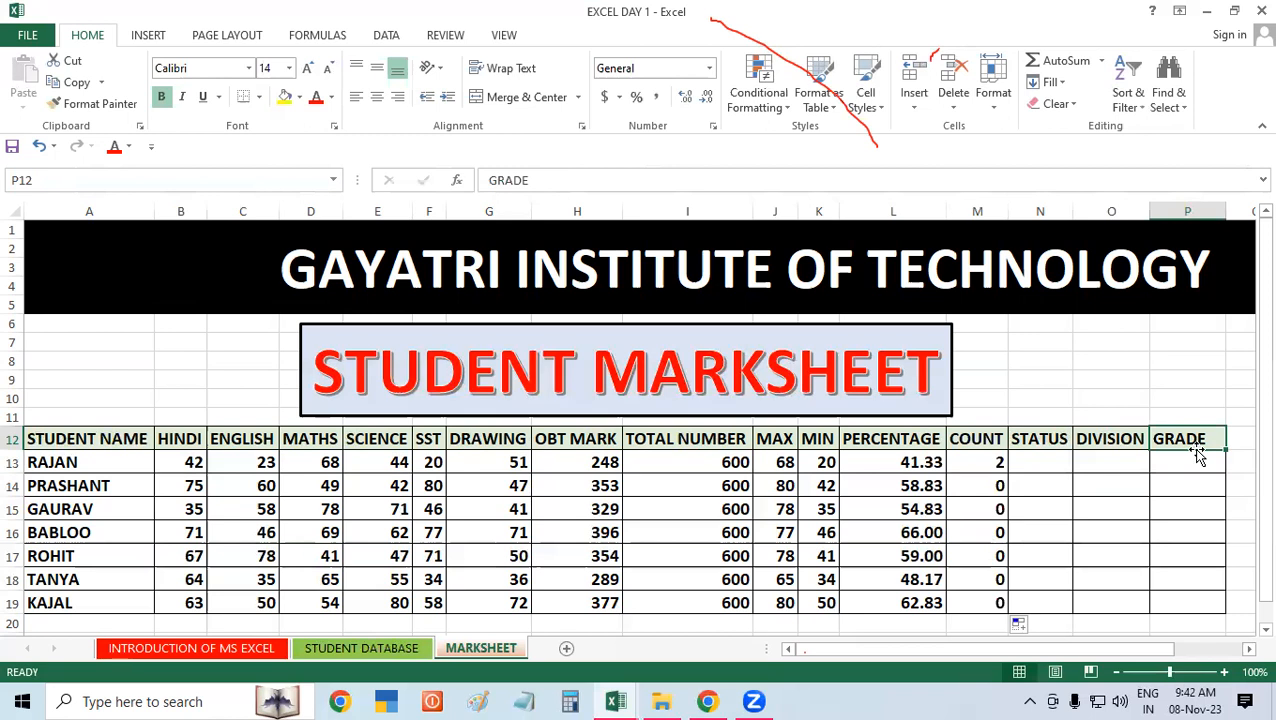
{"action": "left_click", "coordinate": [1176, 479]}
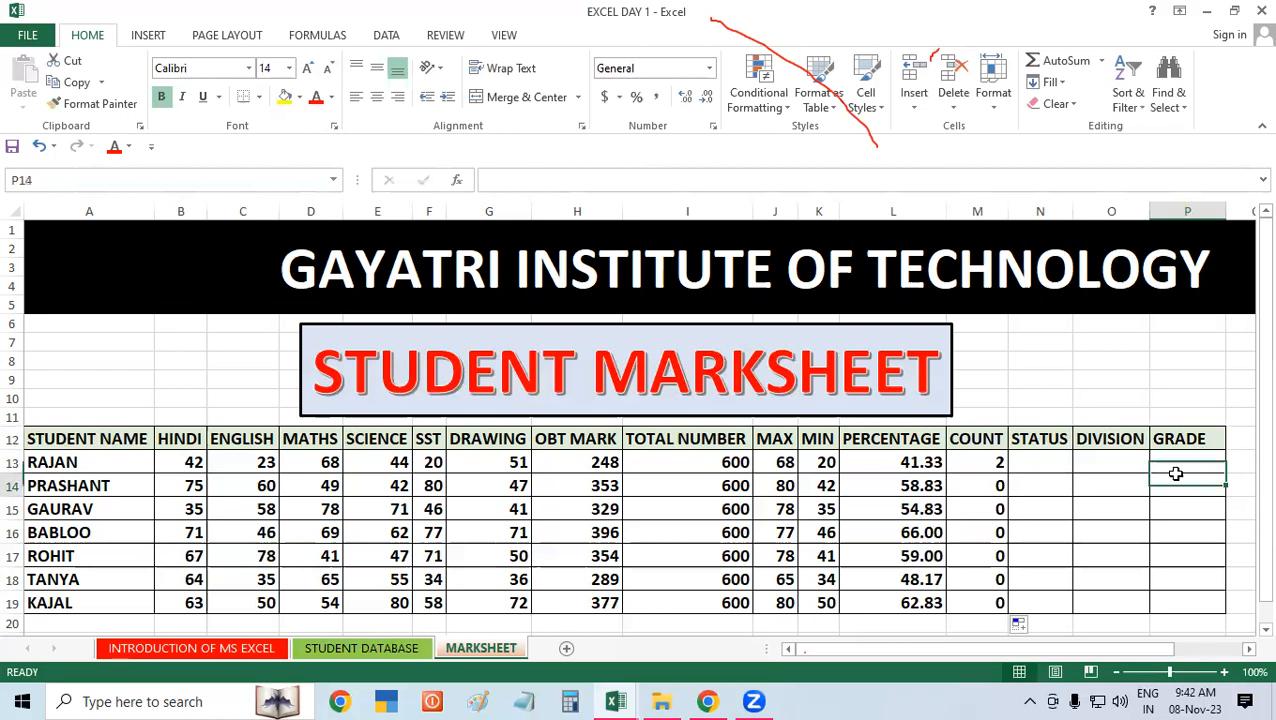
Step: Add a REWARD heading in Q12 after GRADE and fit column Q's width to the text
{"action": "left_click", "coordinate": [1128, 484]}
{"action": "left_click", "coordinate": [1212, 438]}
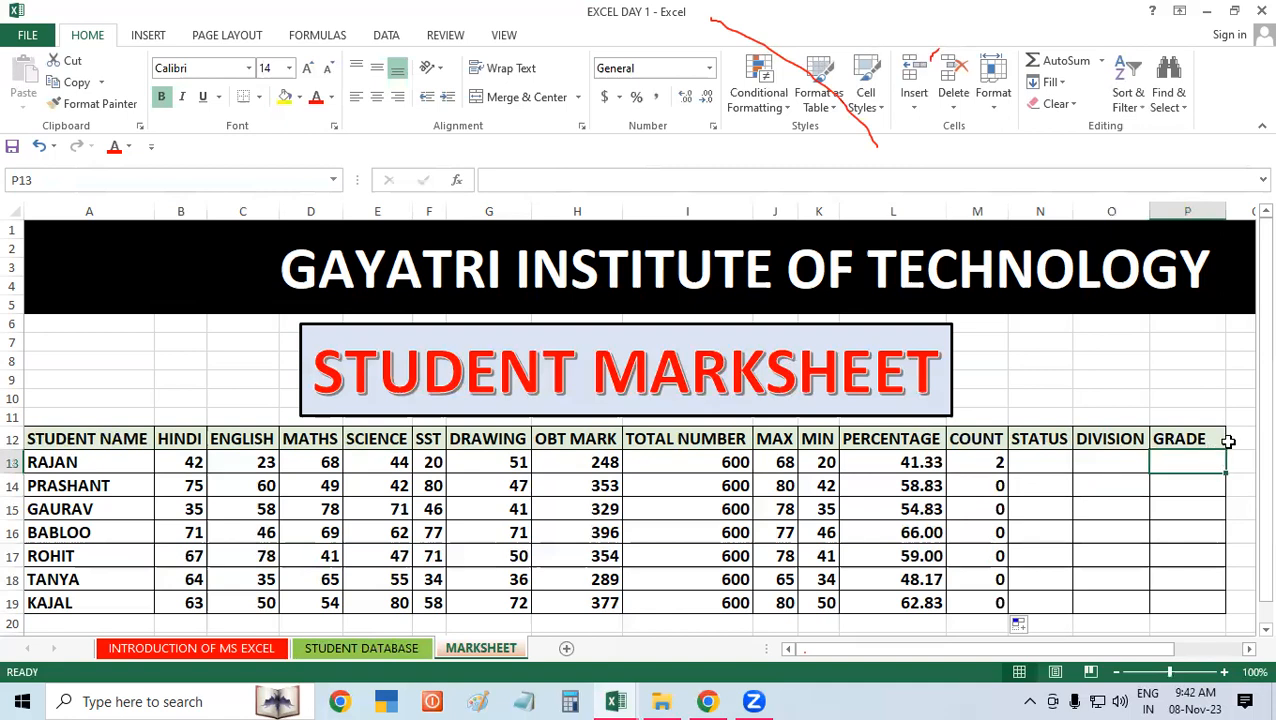
{"action": "left_click", "coordinate": [1234, 438]}
{"action": "type", "text": "REWARD"}
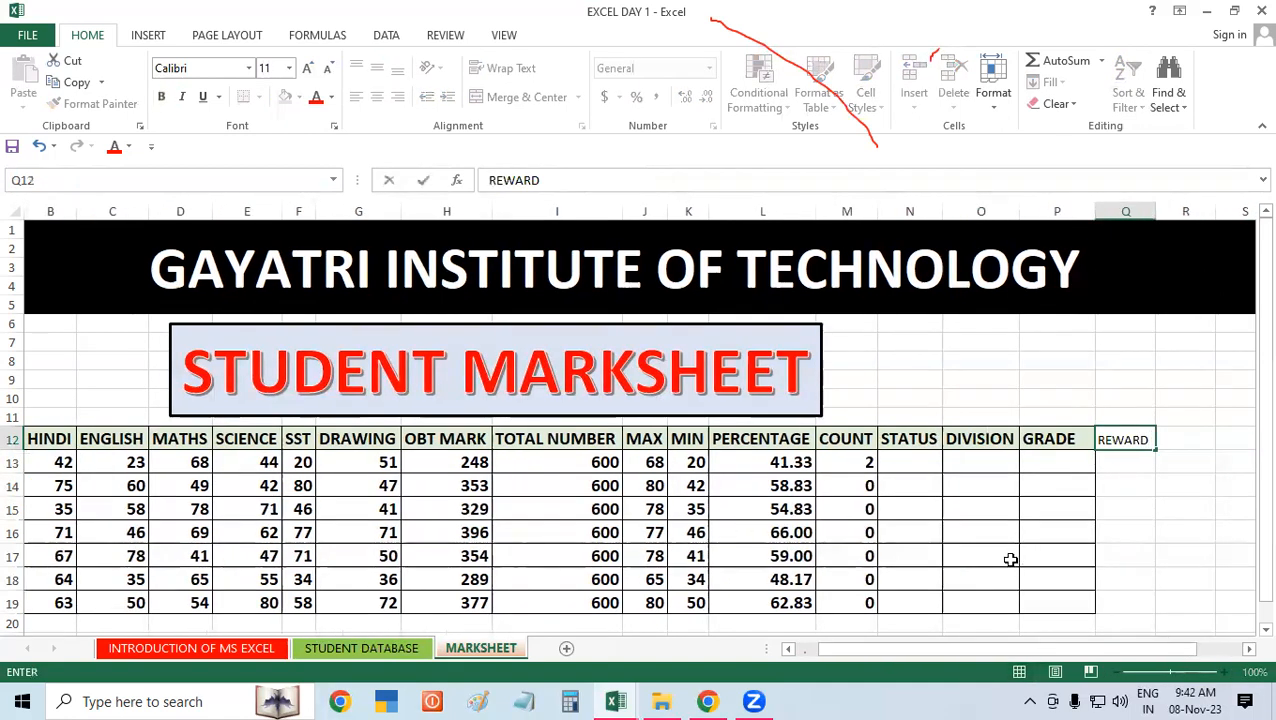
{"action": "left_click", "coordinate": [1010, 557]}
{"action": "left_click", "coordinate": [1115, 437]}
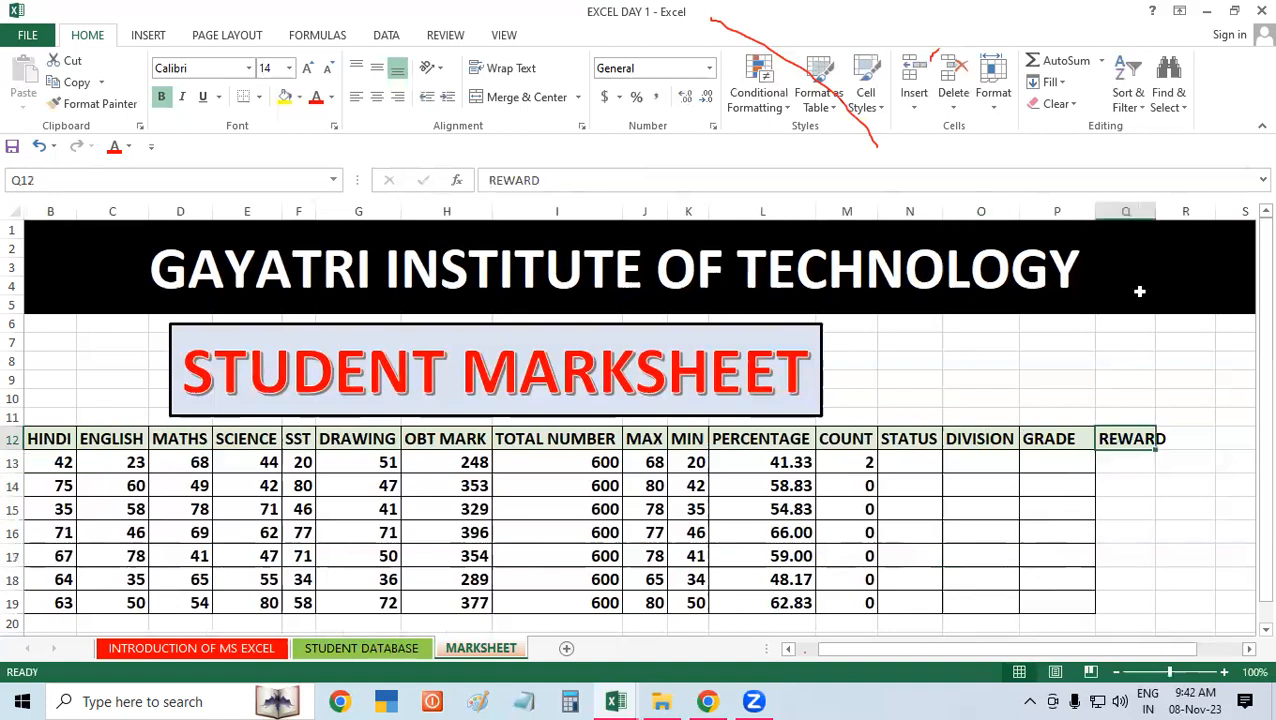
{"action": "double_click", "coordinate": [1155, 210]}
{"action": "left_click", "coordinate": [1005, 530]}
Step: Apply All Borders to the GRADE and REWARD columns in P12:Q19
{"action": "left_click_drag", "start_coordinate": [1040, 440], "coordinate": [1166, 600]}
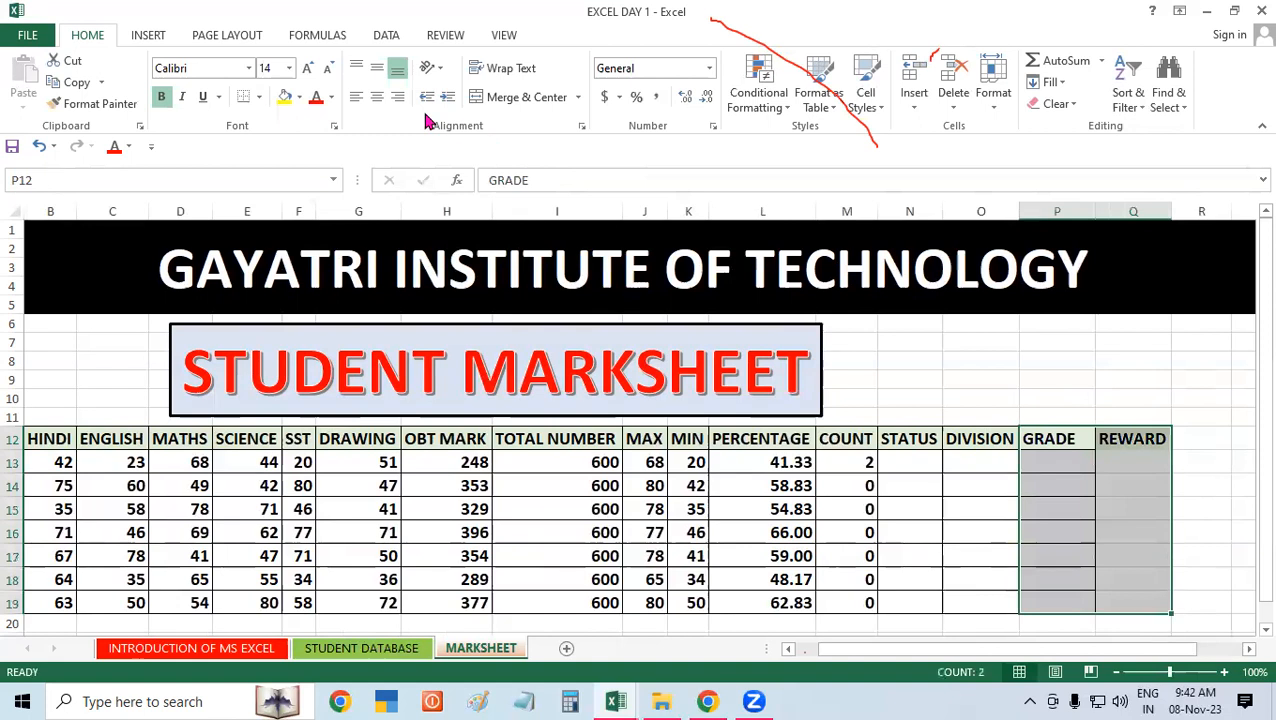
{"action": "left_click", "coordinate": [259, 97]}
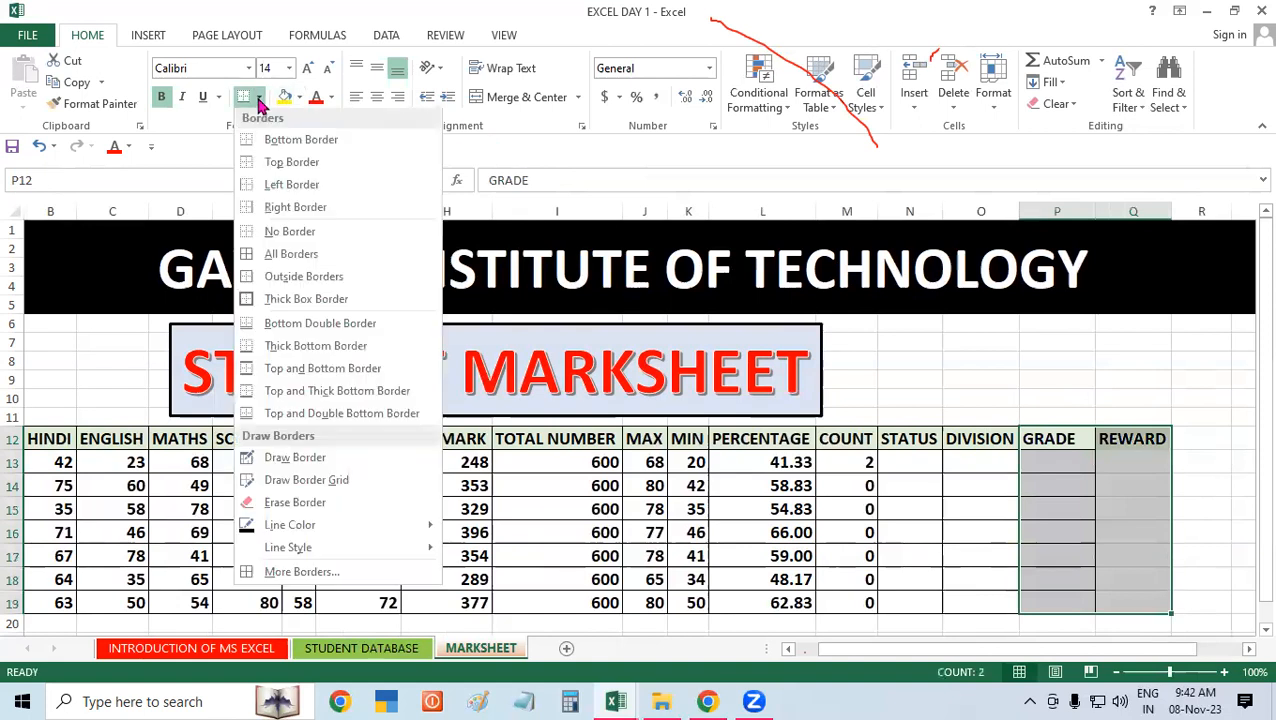
{"action": "left_click", "coordinate": [297, 257]}
{"action": "left_click", "coordinate": [1072, 530]}
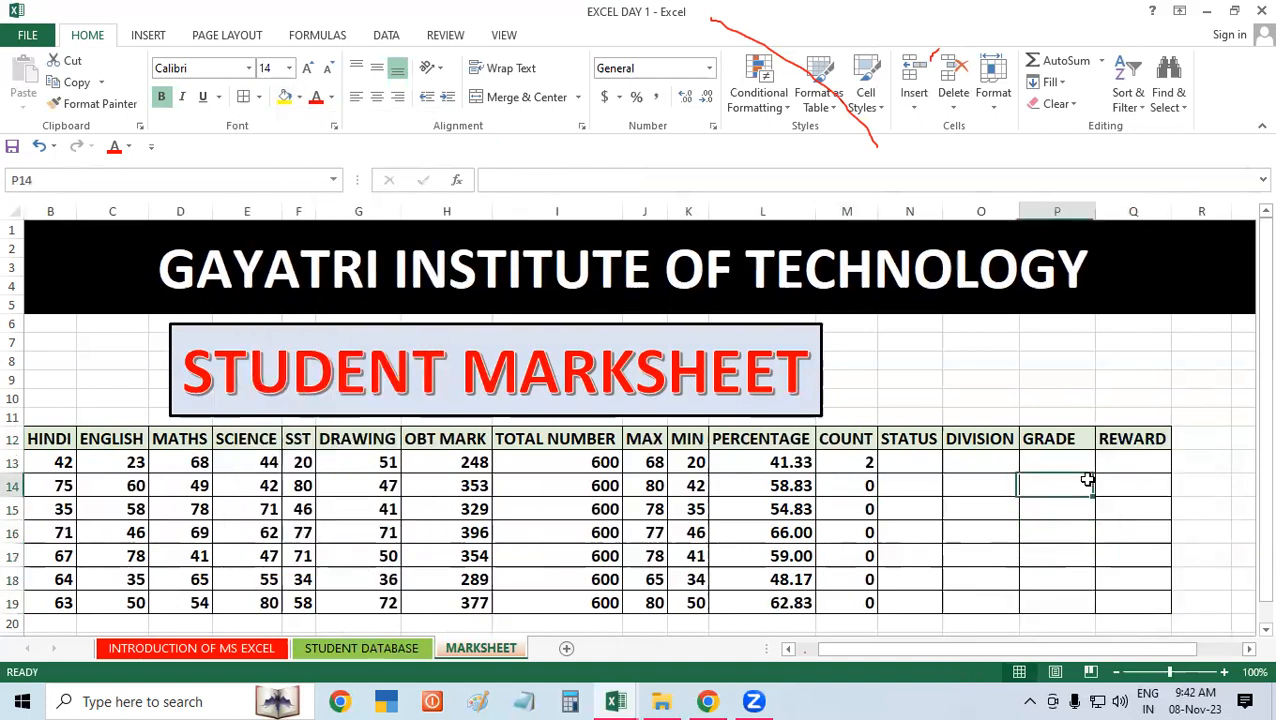
{"action": "left_click_drag", "start_coordinate": [892, 438], "coordinate": [985, 484]}
{"action": "left_click_drag", "start_coordinate": [1108, 552], "coordinate": [1154, 562]}
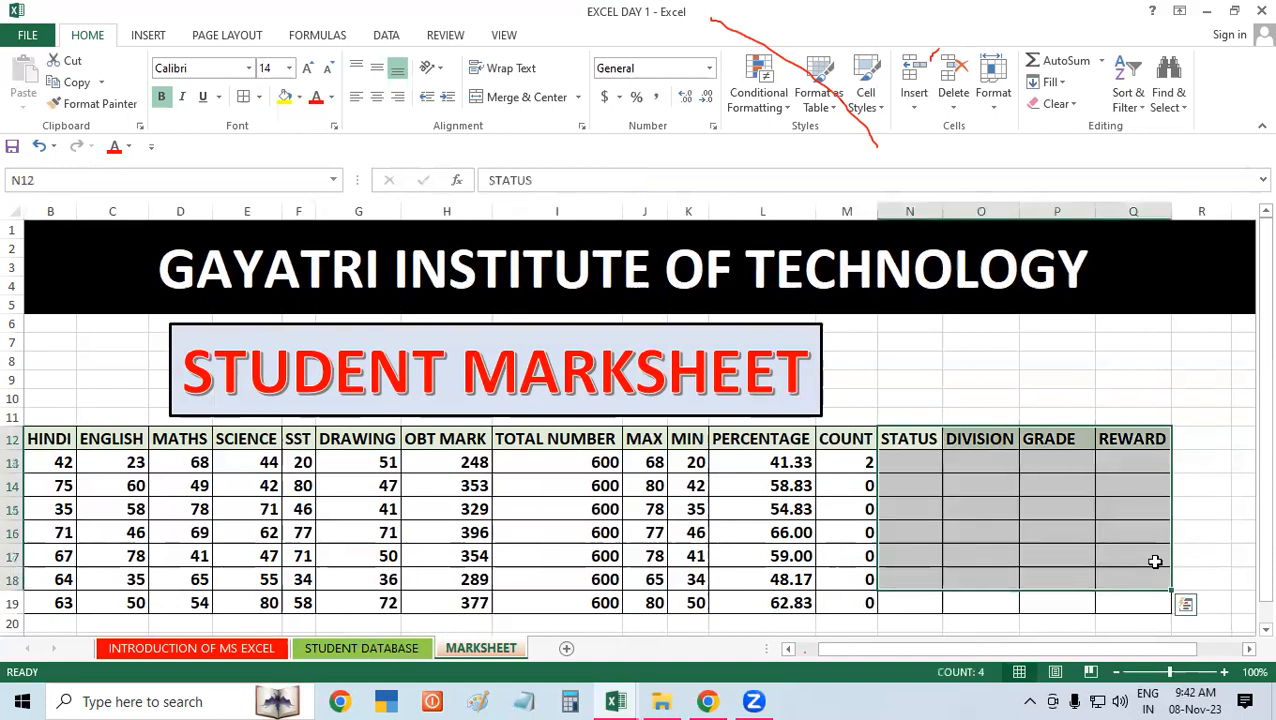
{"action": "left_click", "coordinate": [430, 514]}
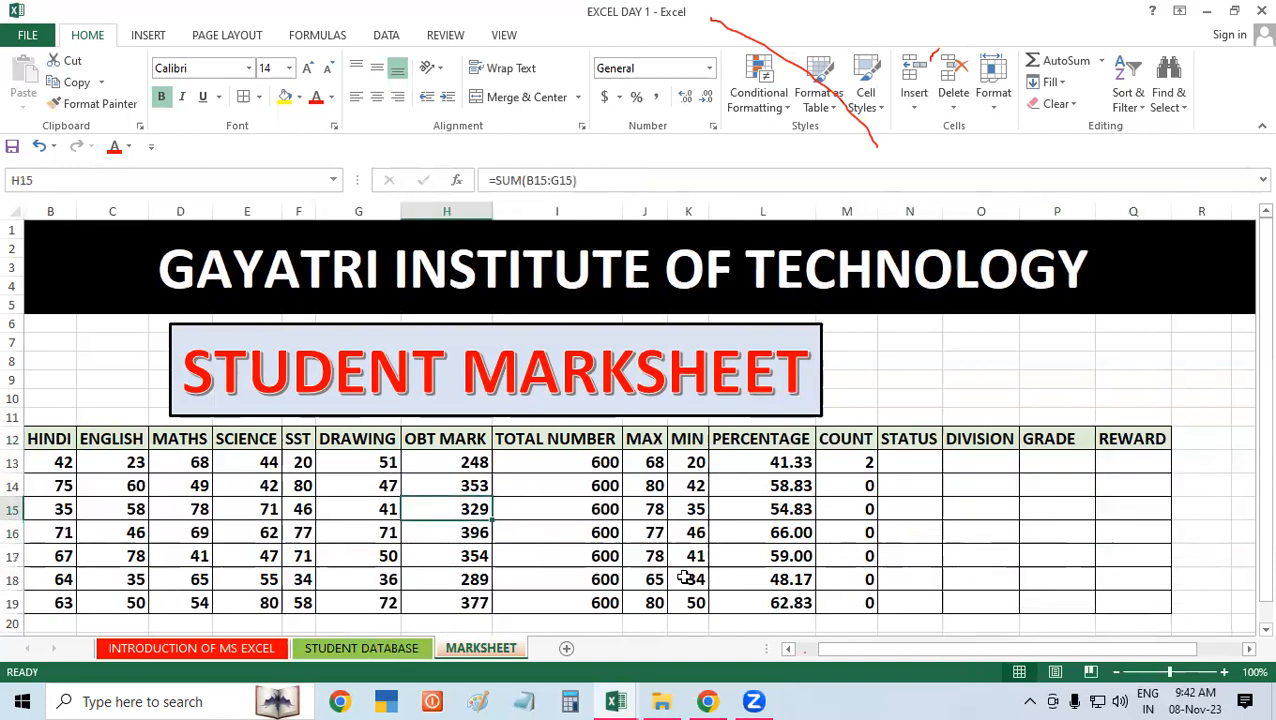
{"action": "left_click", "coordinate": [343, 671]}
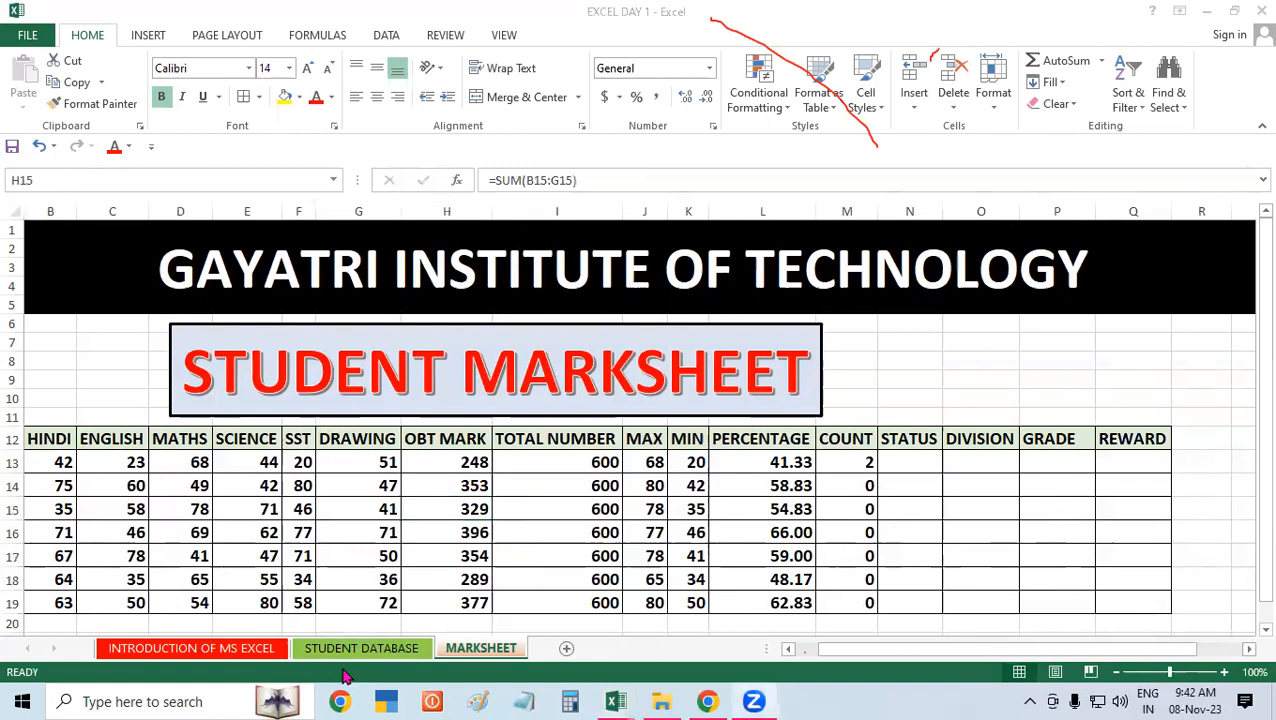
{"action": "left_click", "coordinate": [981, 527]}
{"action": "left_click", "coordinate": [981, 530]}
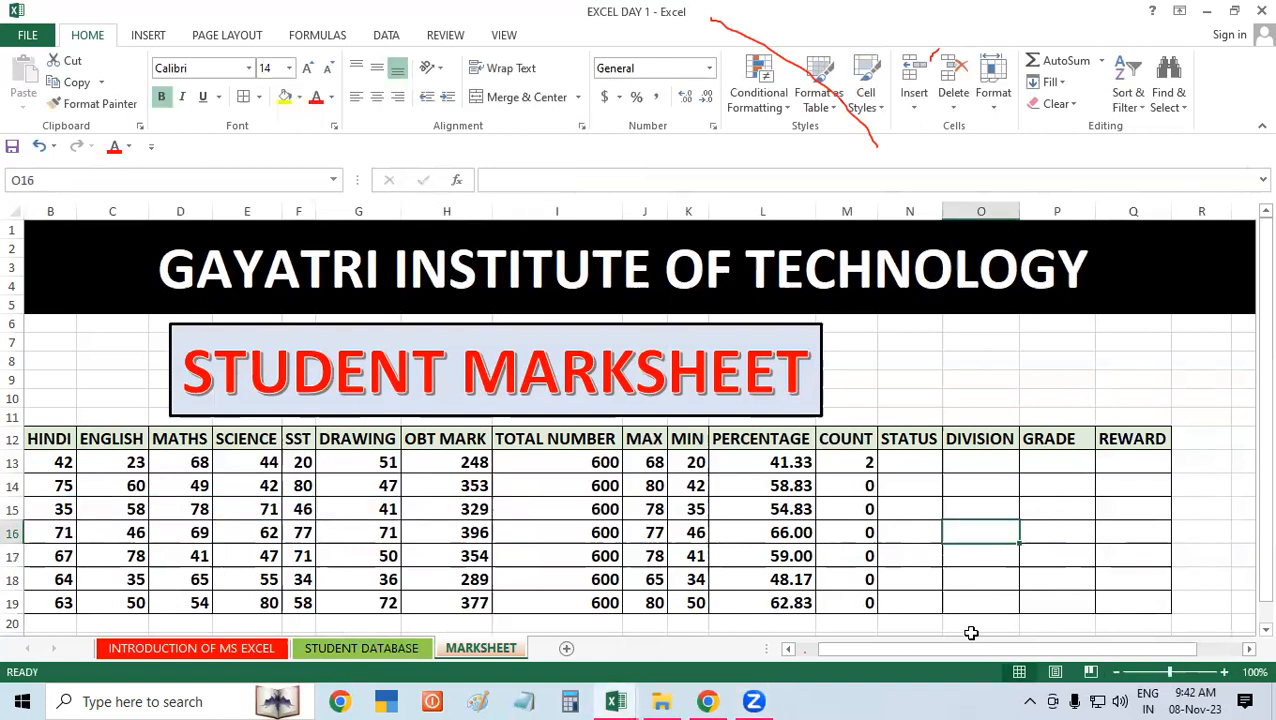
Step: Save the marksheet workbook under its existing name
{"action": "left_click_drag", "start_coordinate": [968, 660], "coordinate": [950, 660]}
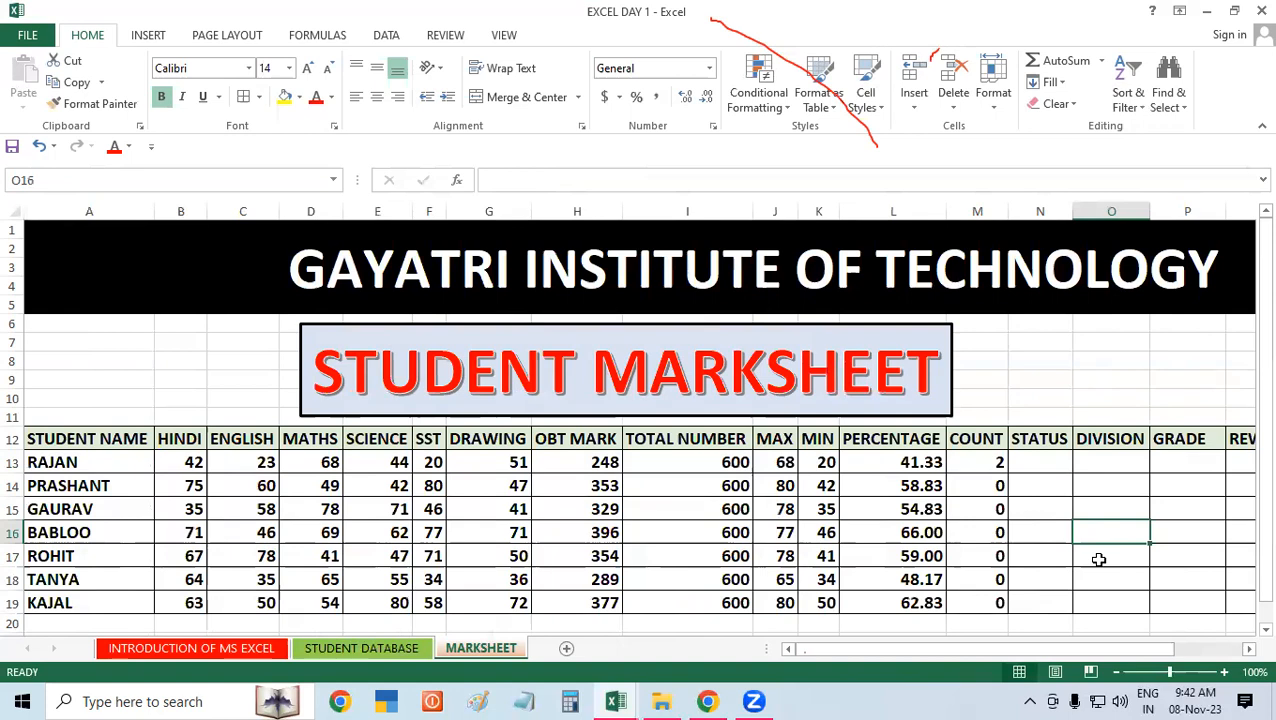
{"action": "left_click", "coordinate": [28, 35]}
{"action": "left_click", "coordinate": [62, 197]}
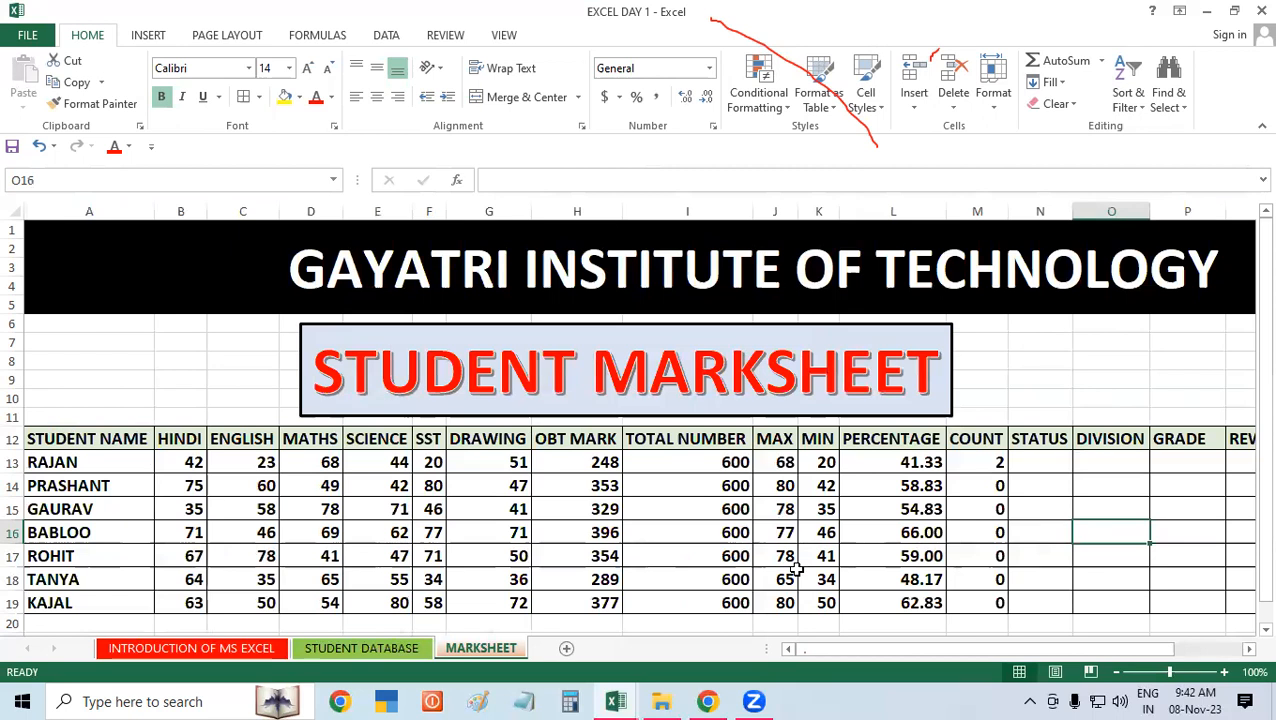
Step: Launch Notepad with a blank document for writing formula notes
{"action": "key", "text": "super+r"}
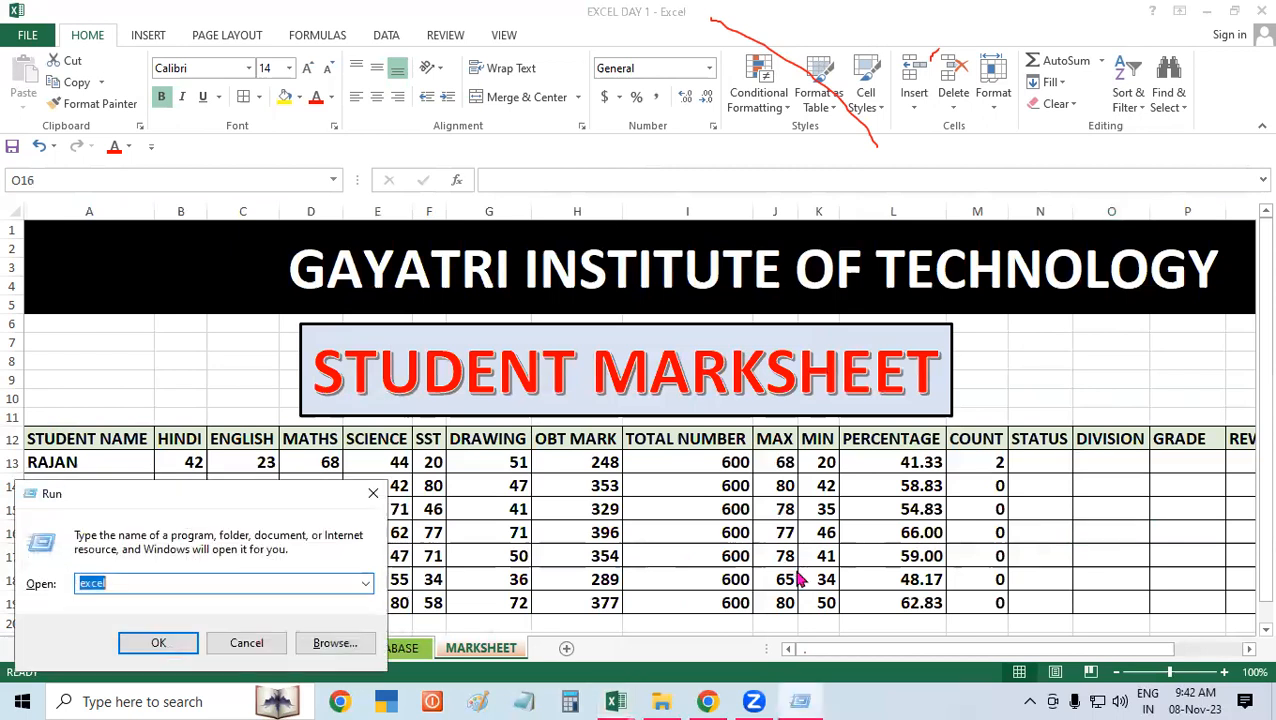
{"action": "type", "text": "NO"}
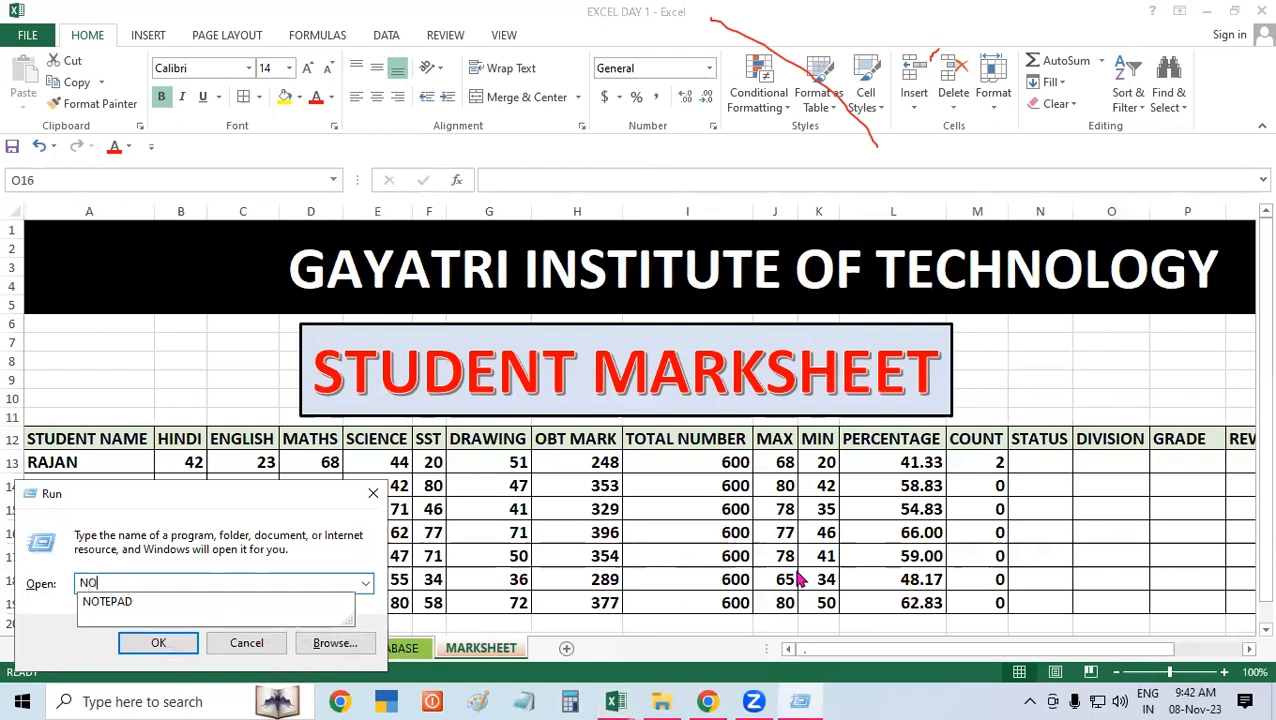
{"action": "type", "text": "TEPAD"}
{"action": "key", "text": "Return"}
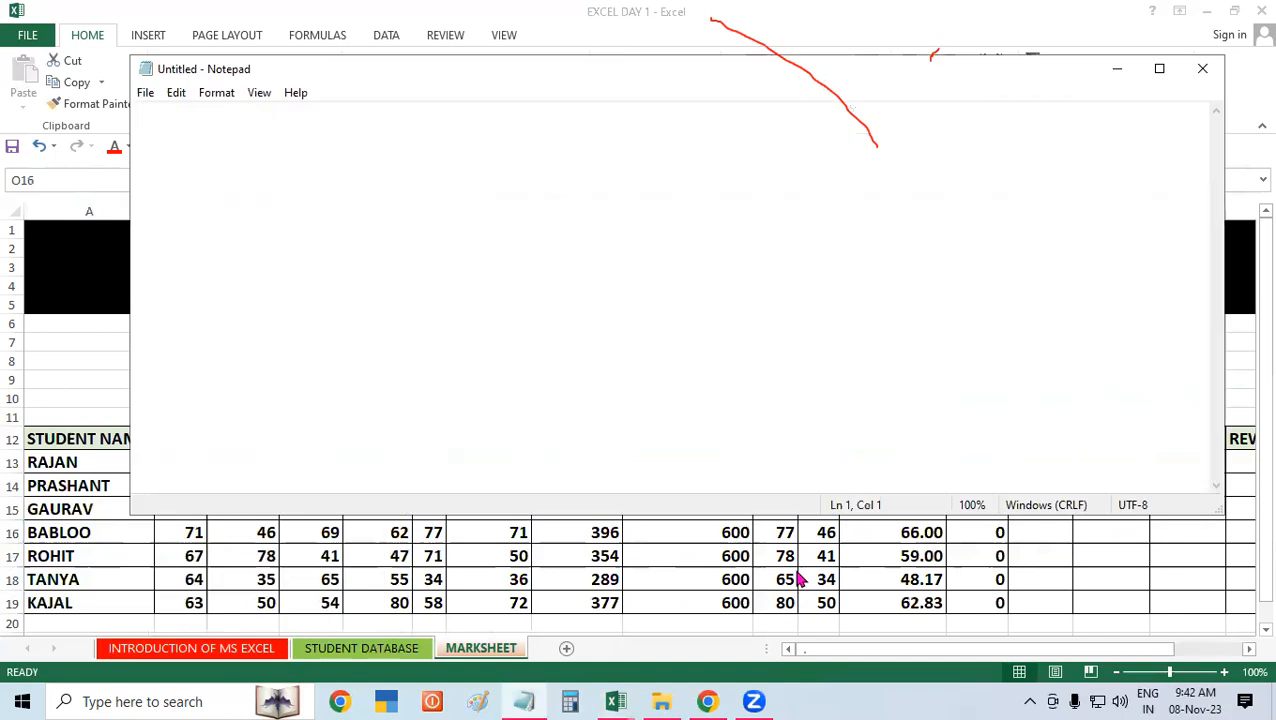
Step: Write the heading "RANDOM NUMBER FORMULA" in double quotes on the first line and start a new line below it
{"action": "type", "text": "RA"}
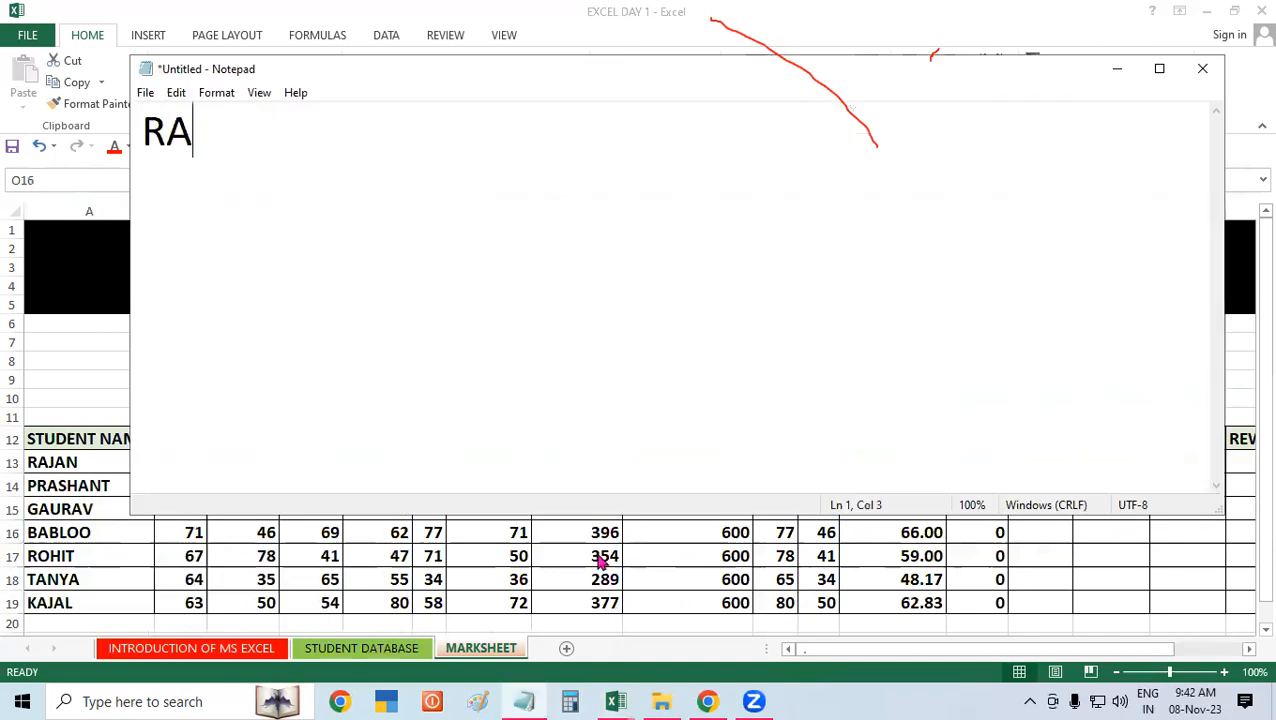
{"action": "type", "text": "NDOM "}
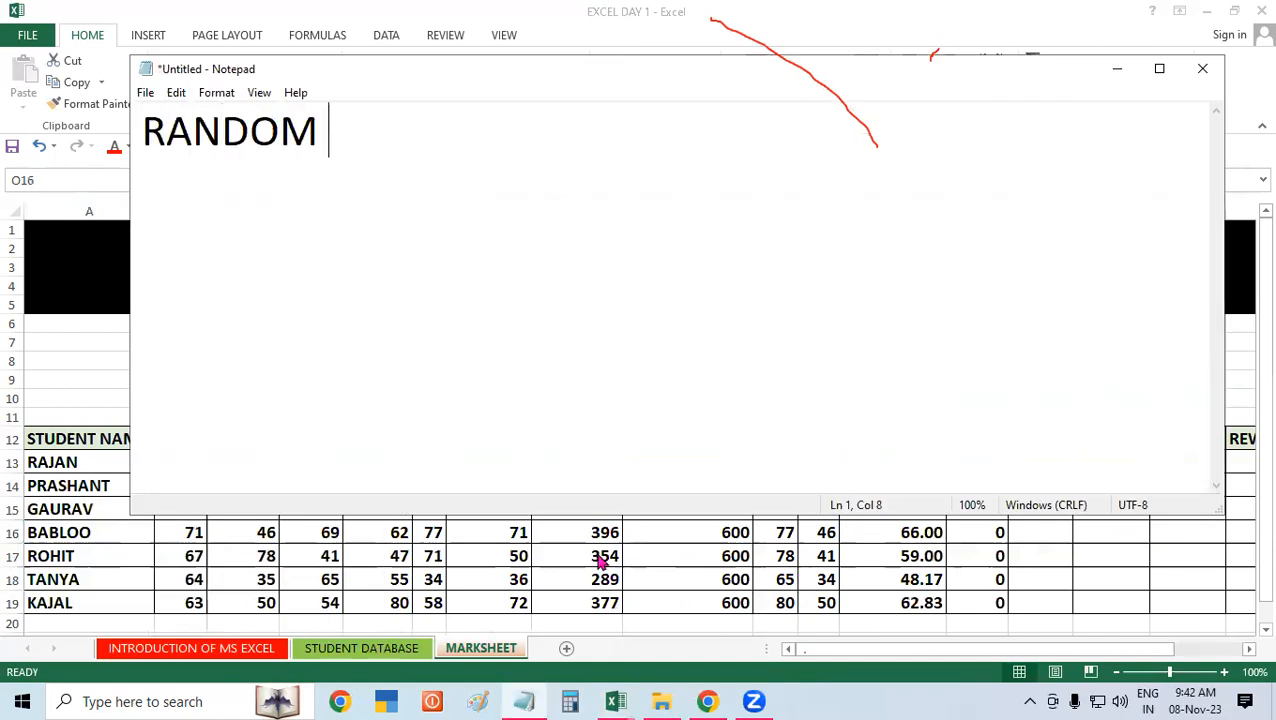
{"action": "type", "text": "NUMBER "}
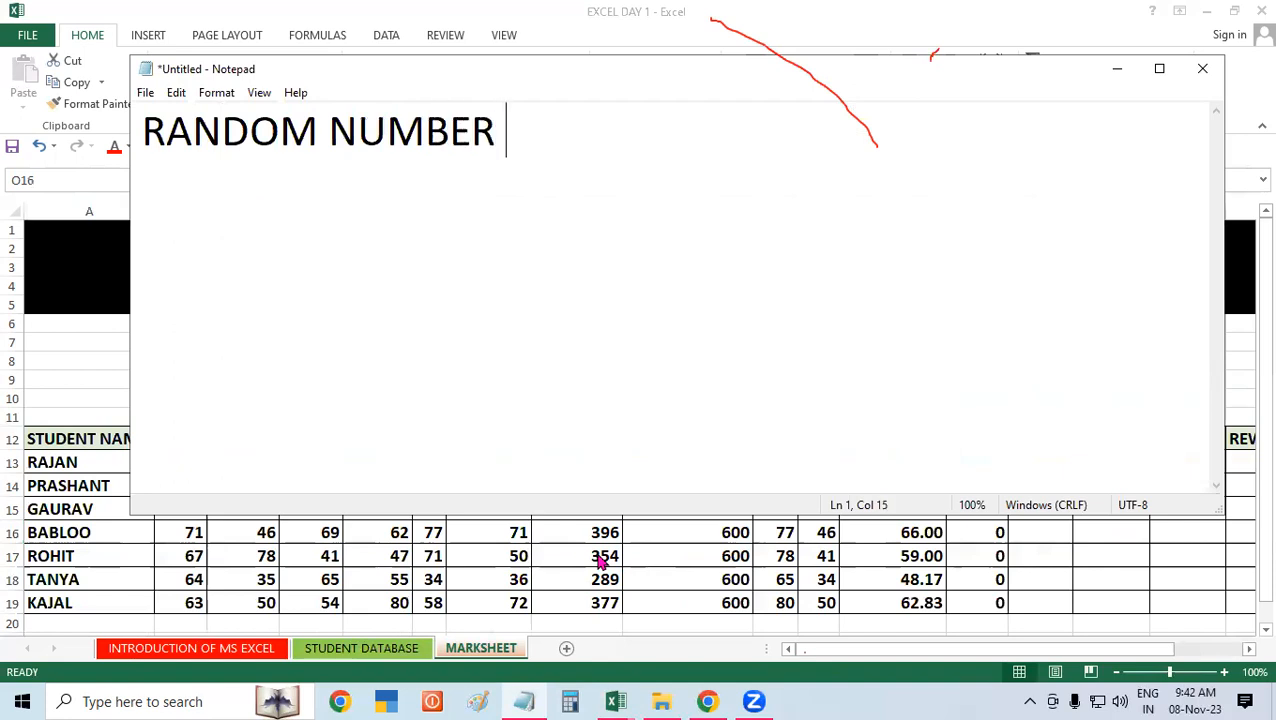
{"action": "type", "text": "FORMULA\""}
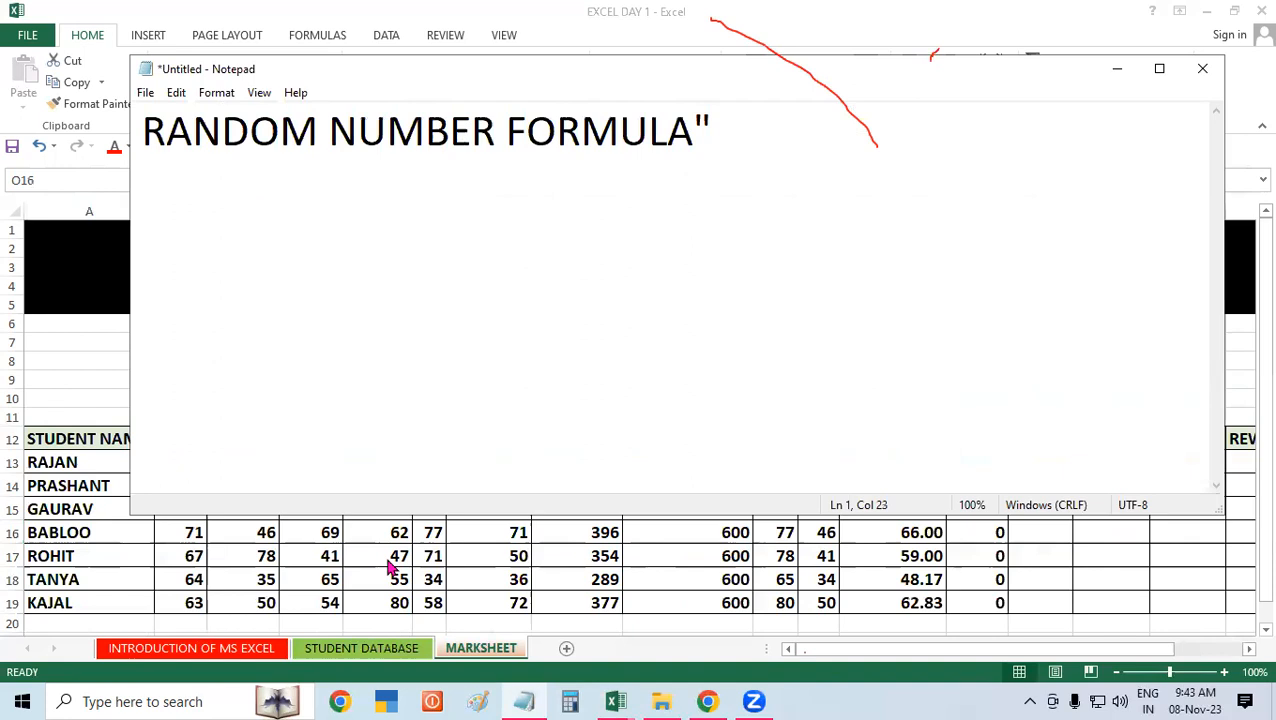
{"action": "left_click", "coordinate": [141, 127]}
{"action": "type", "text": "\""}
{"action": "left_click", "coordinate": [786, 129]}
{"action": "key", "text": "Return"}
Step: Write the formula =RANDBETWEEN(34 on the line beneath the heading
{"action": "type", "text": "="}
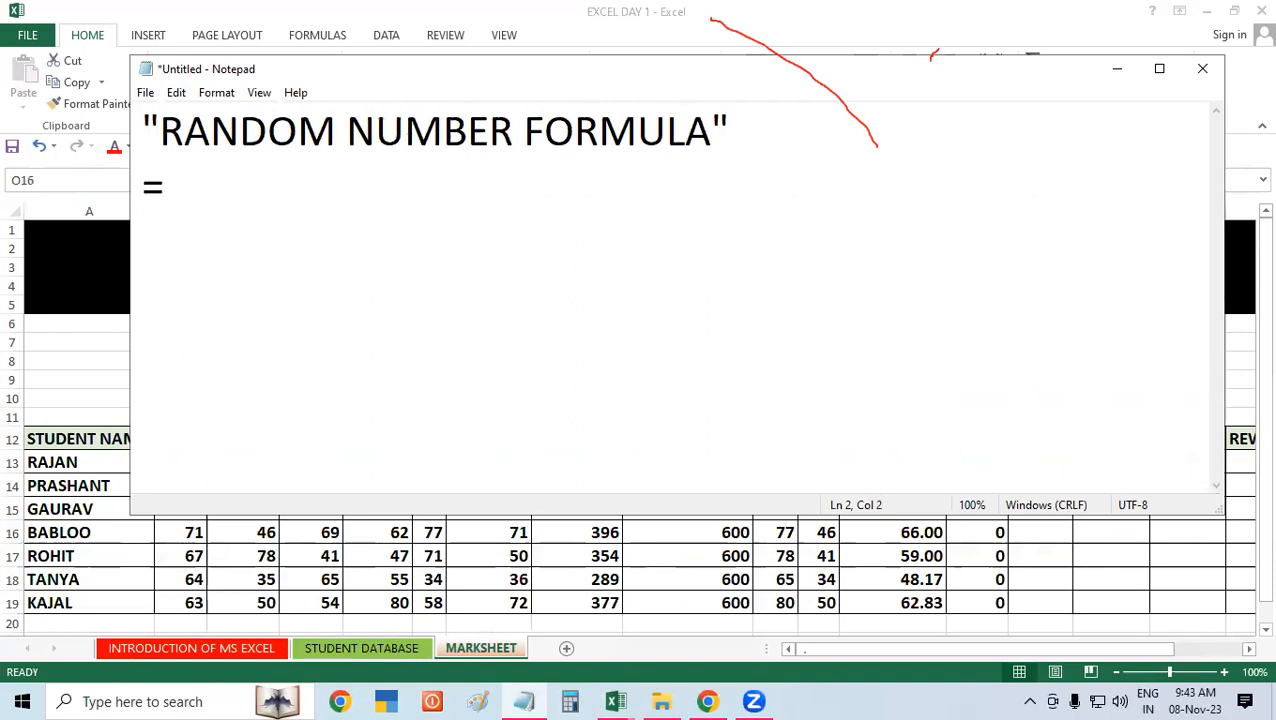
{"action": "type", "text": "RAND"}
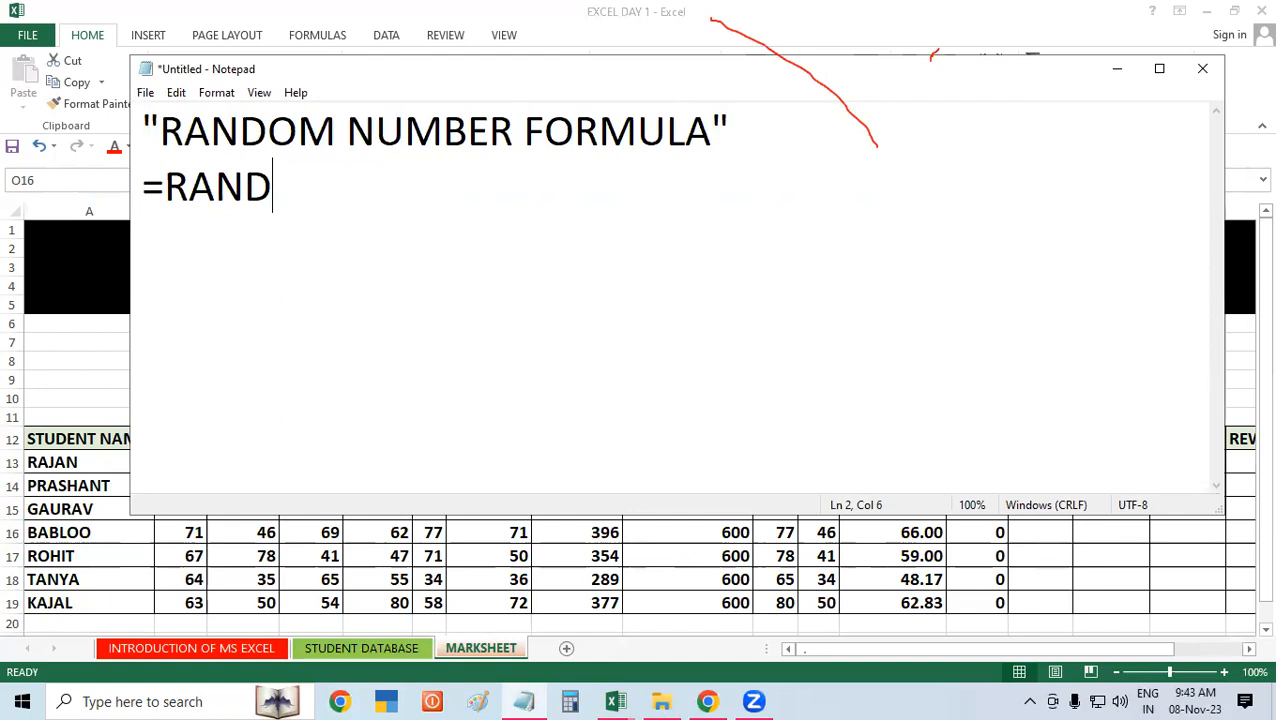
{"action": "type", "text": "BE"}
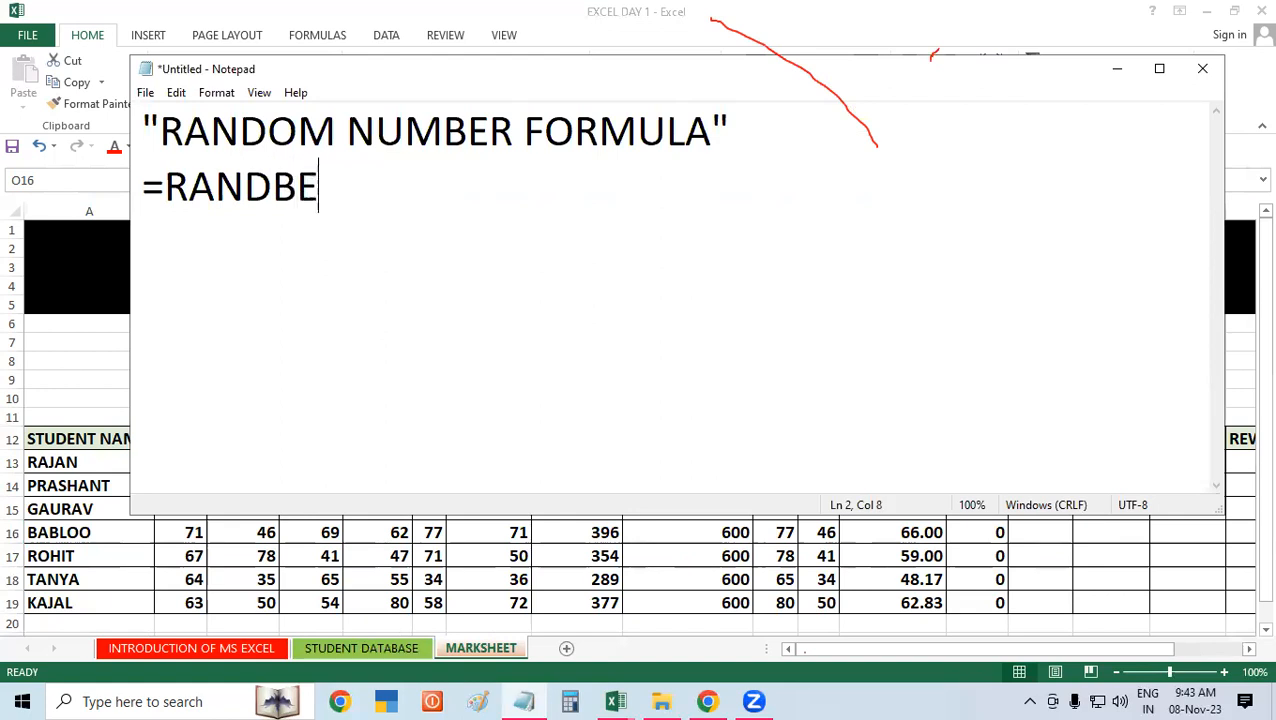
{"action": "type", "text": "TWEEN(34"}
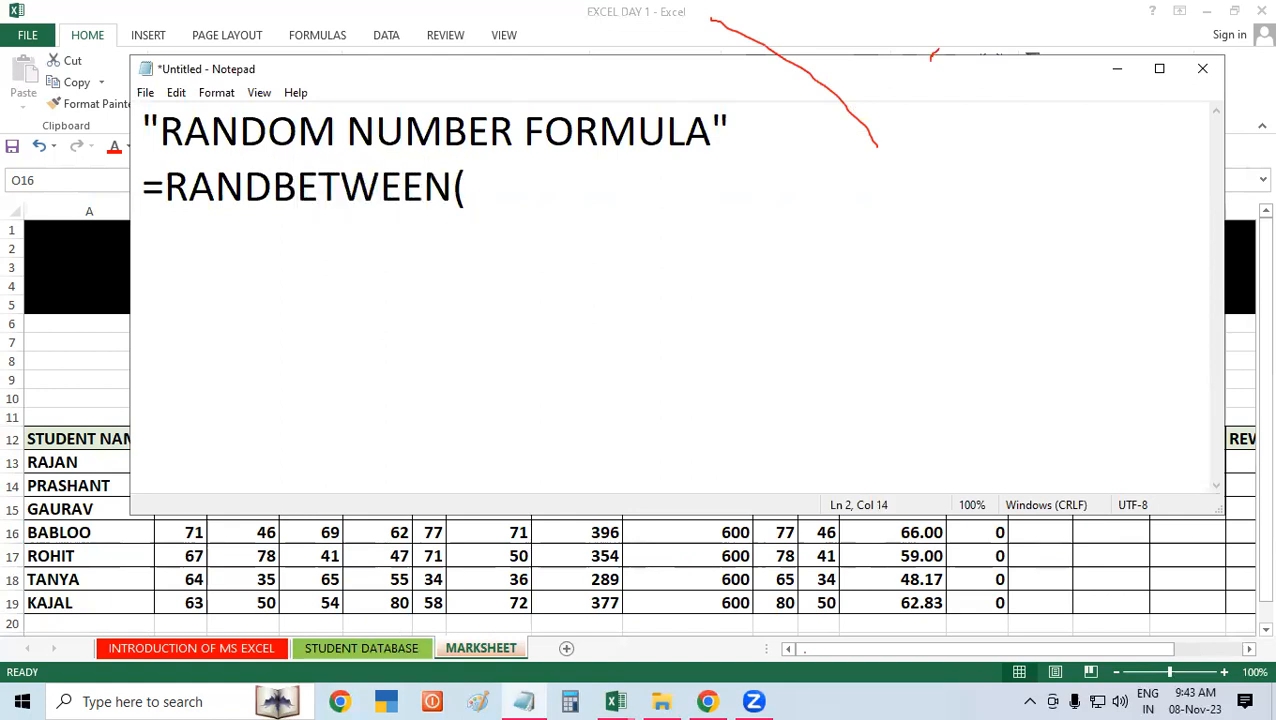